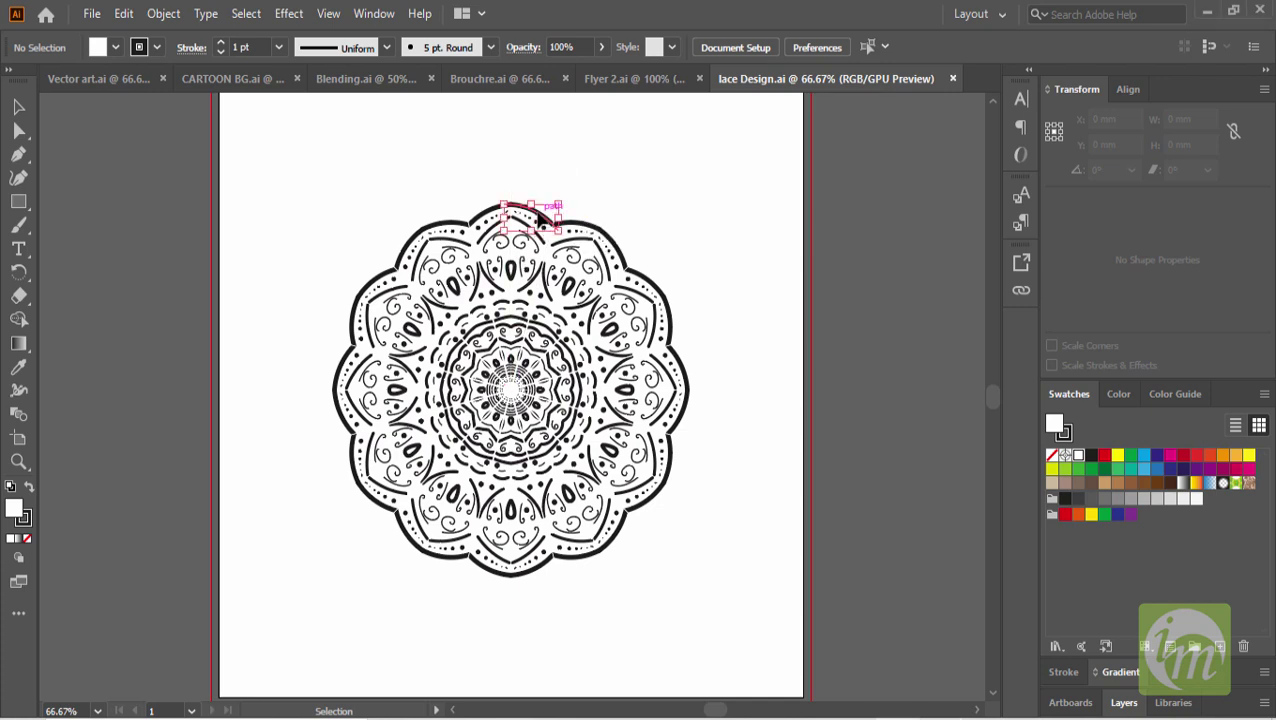
Look through the open documents: the lace design, vector portrait, cartoon background, brochure and flyer.
{"action": "left_click", "coordinate": [544, 216]}
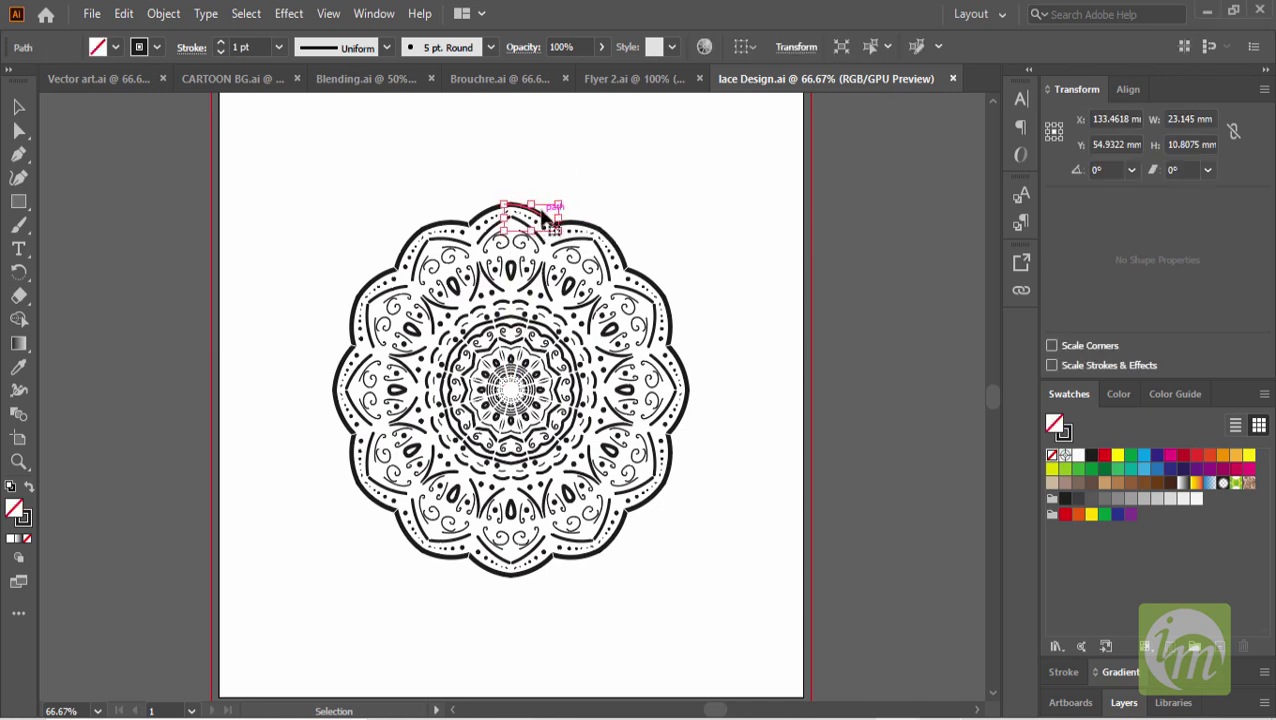
{"action": "left_click", "coordinate": [535, 192]}
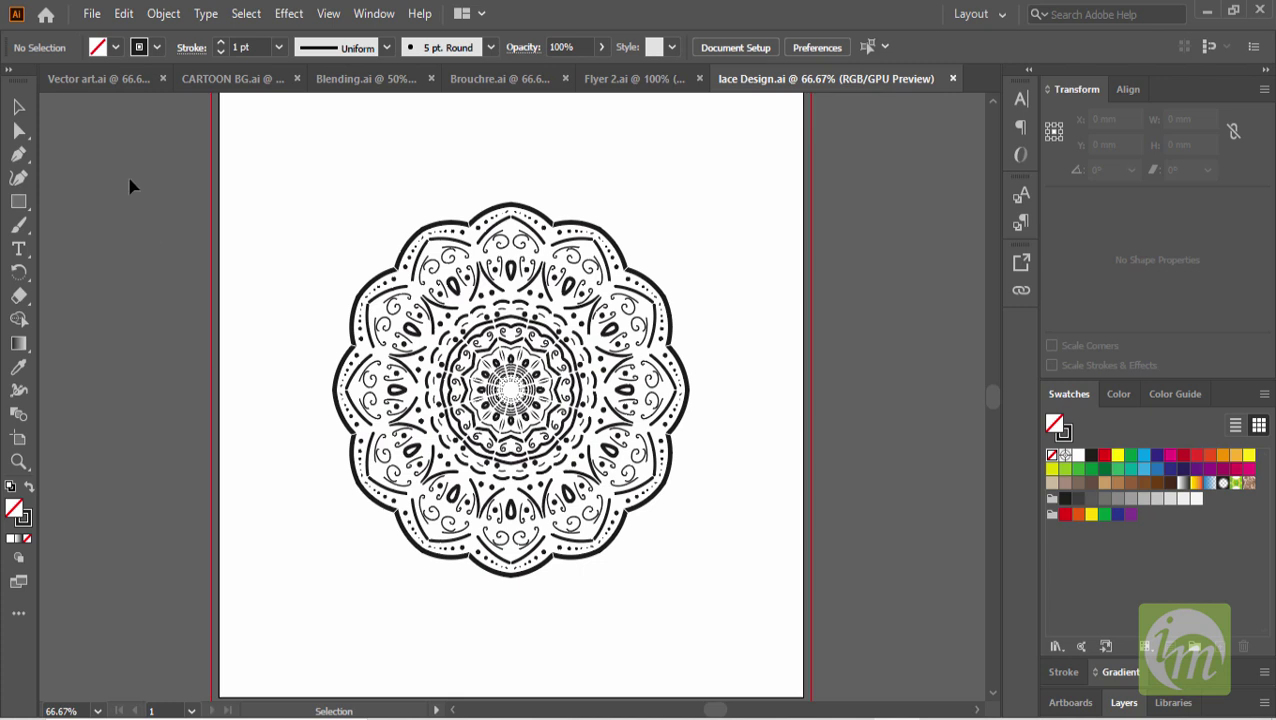
{"action": "left_click", "coordinate": [71, 85]}
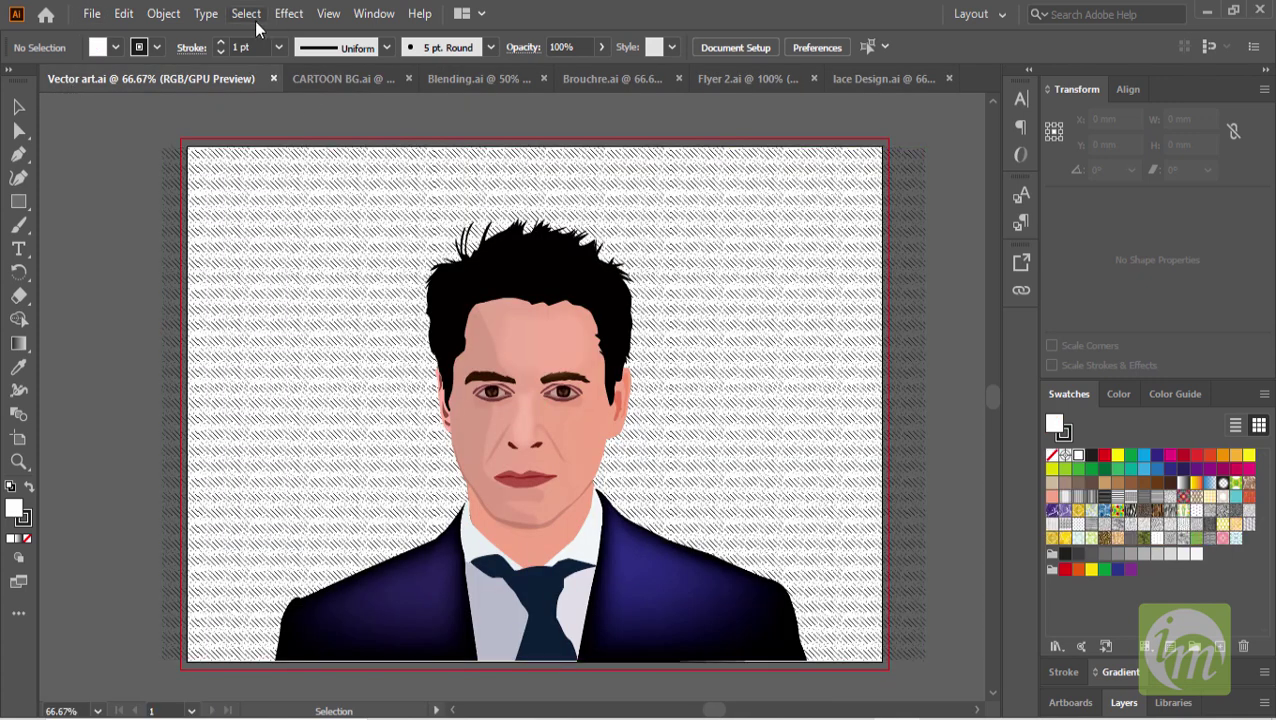
{"action": "left_click", "coordinate": [353, 78]}
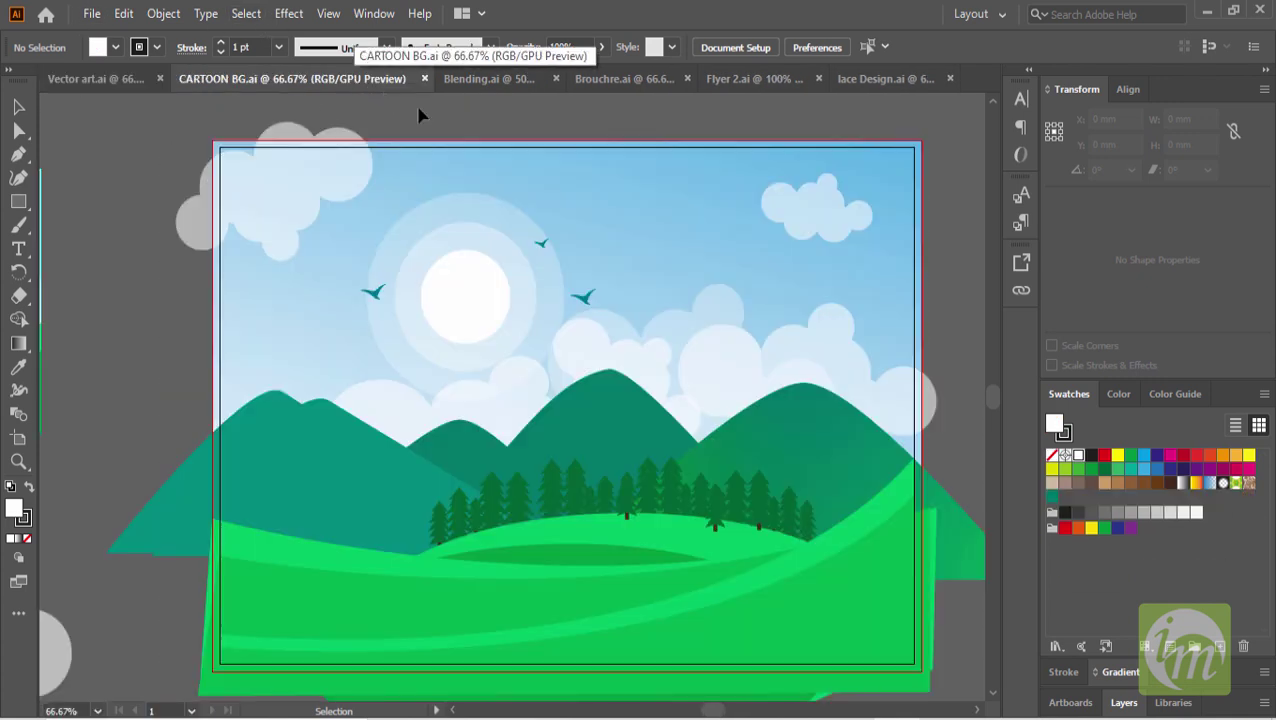
{"action": "left_click", "coordinate": [478, 77]}
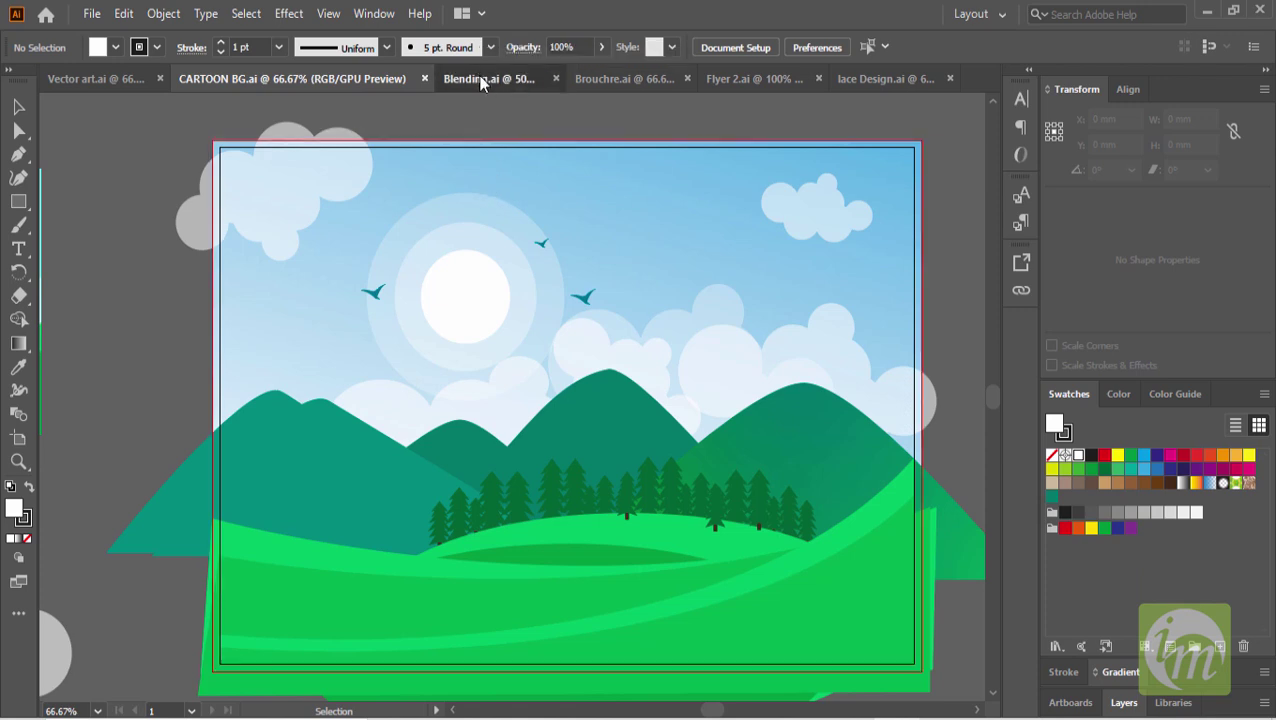
{"action": "left_click", "coordinate": [598, 80]}
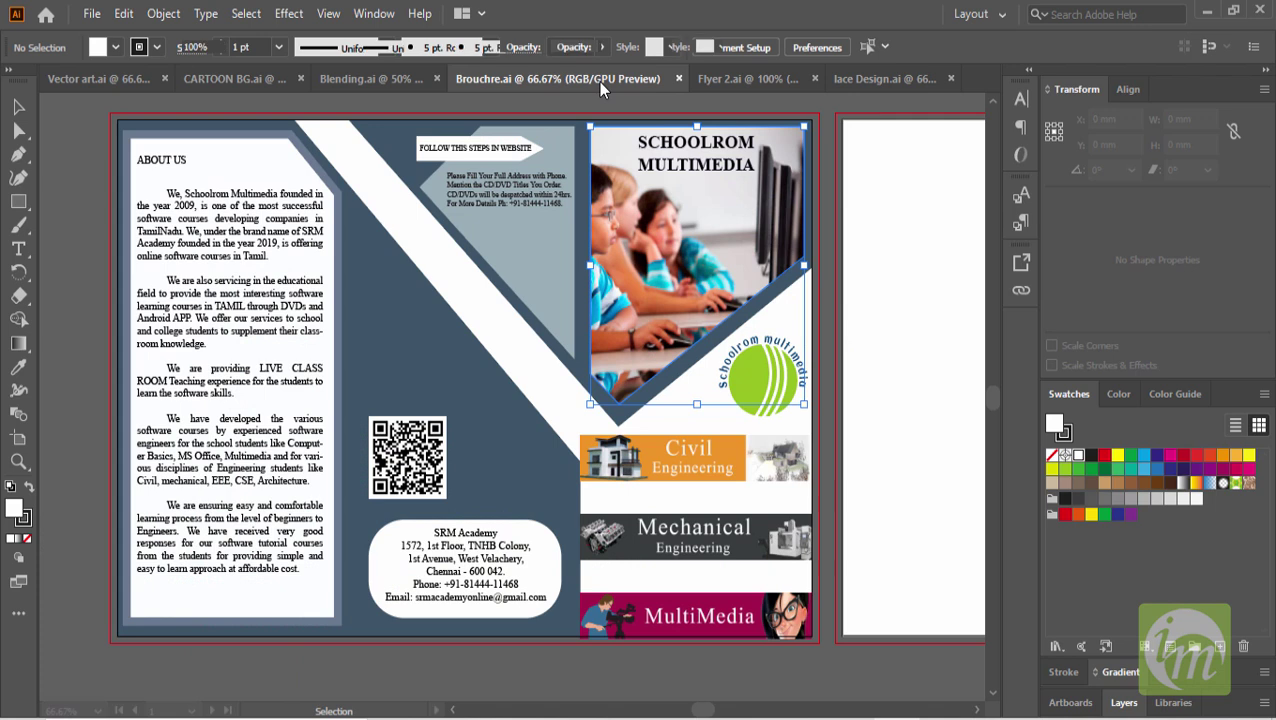
{"action": "left_click", "coordinate": [751, 78]}
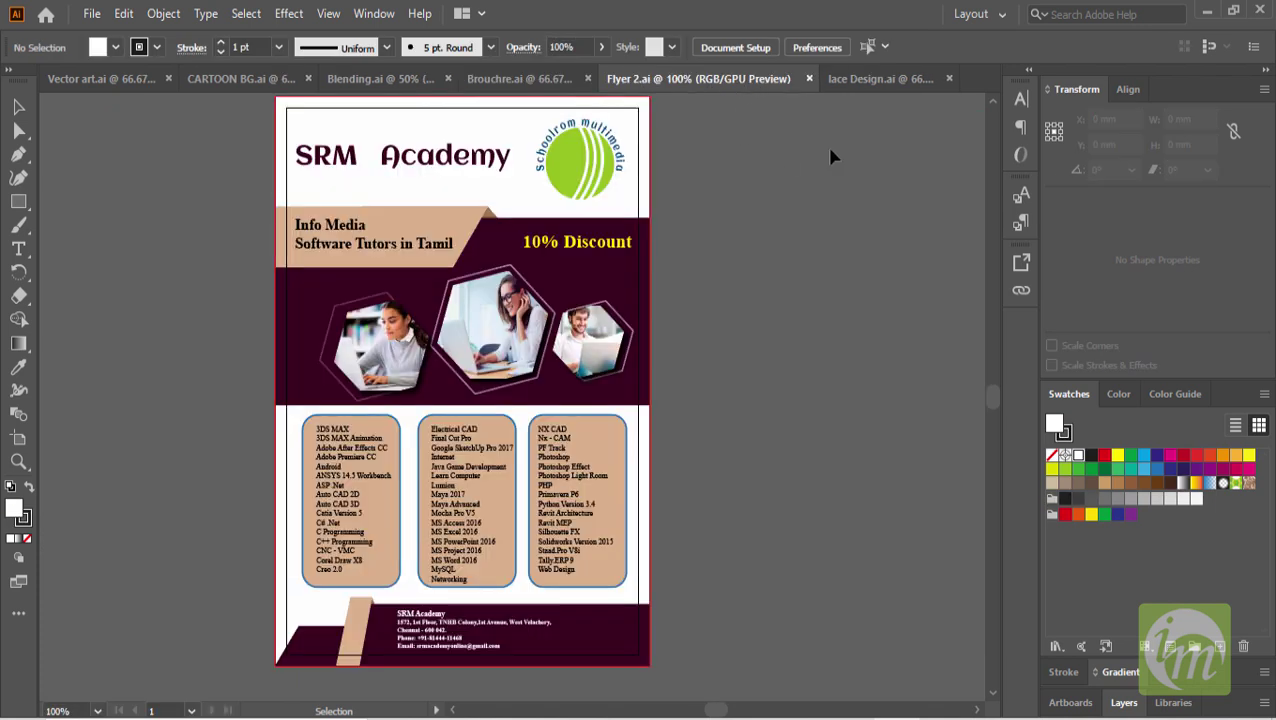
{"action": "left_click", "coordinate": [880, 77]}
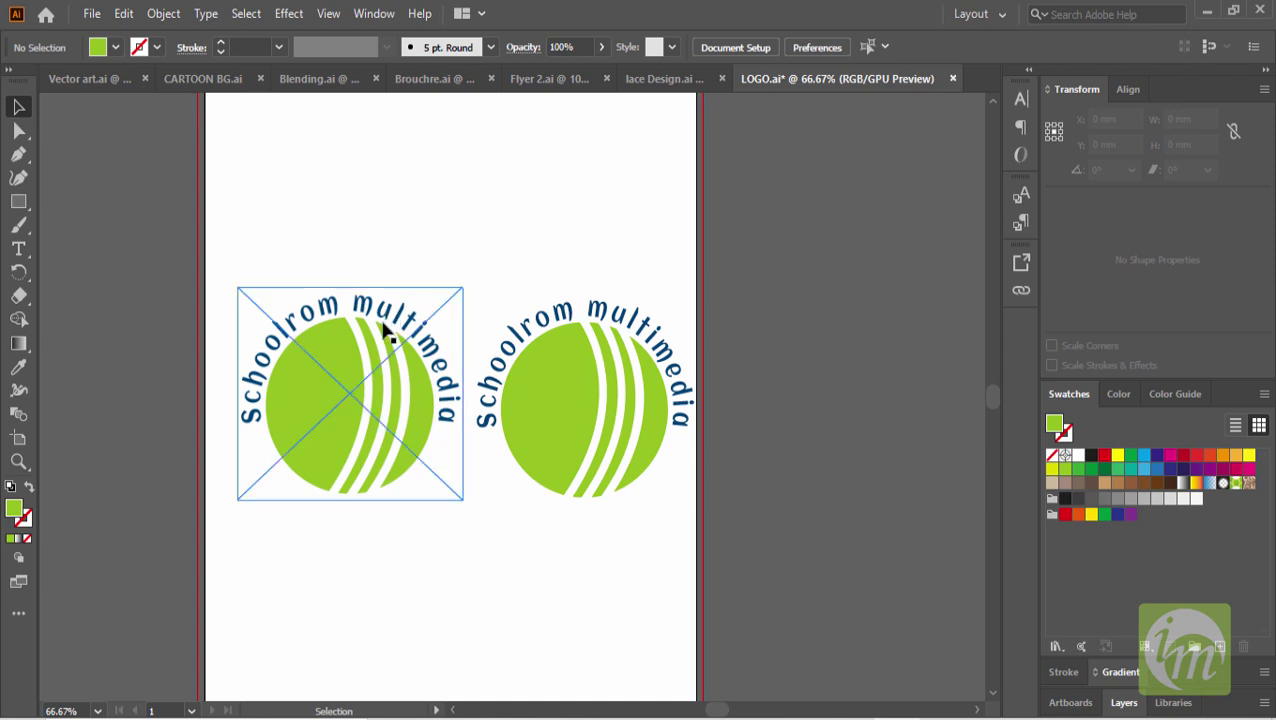
Compare how the linked logo image and the vector logo are built by selecting the image, the striped circle and the curved text.
{"action": "left_click", "coordinate": [330, 318]}
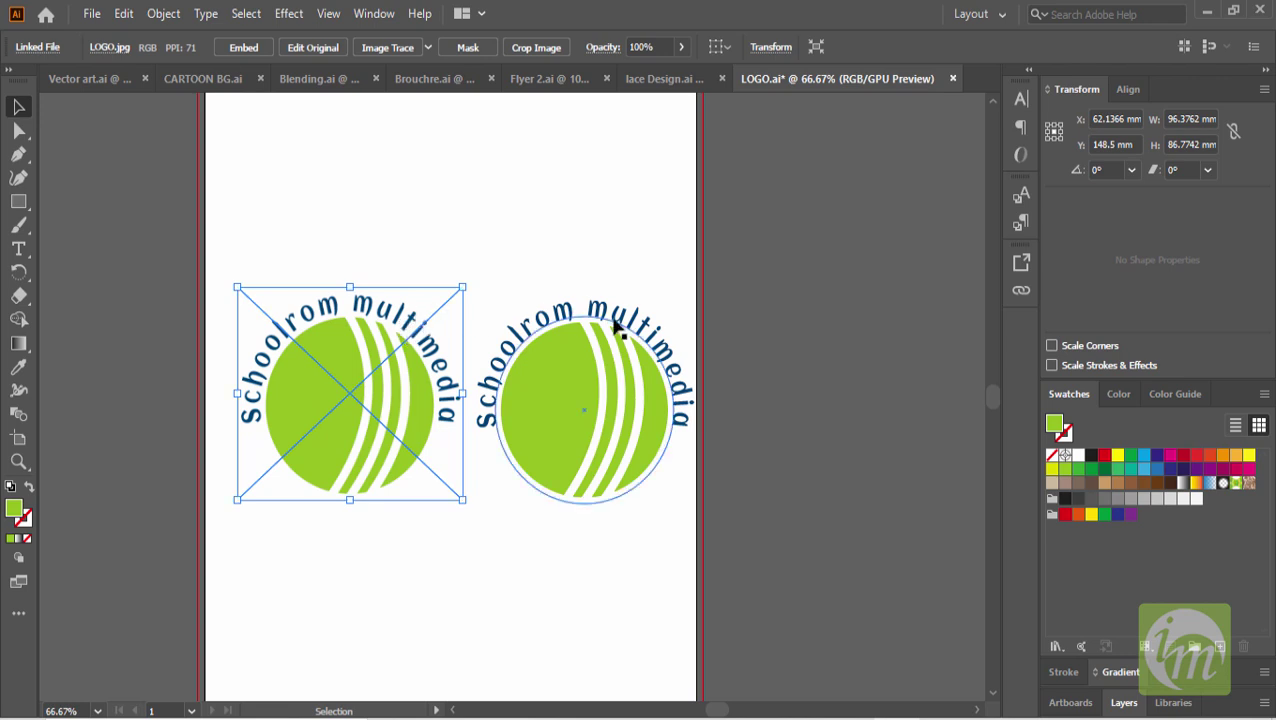
{"action": "left_click", "coordinate": [424, 201]}
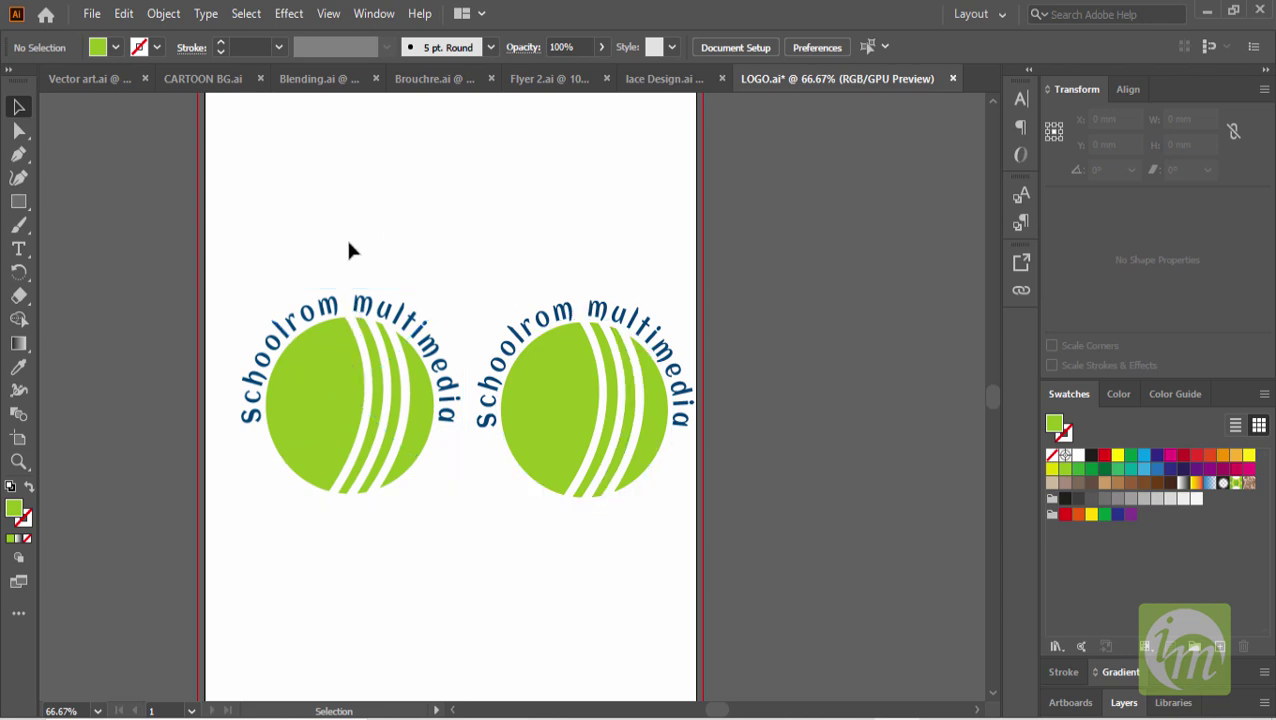
{"action": "left_click", "coordinate": [356, 339]}
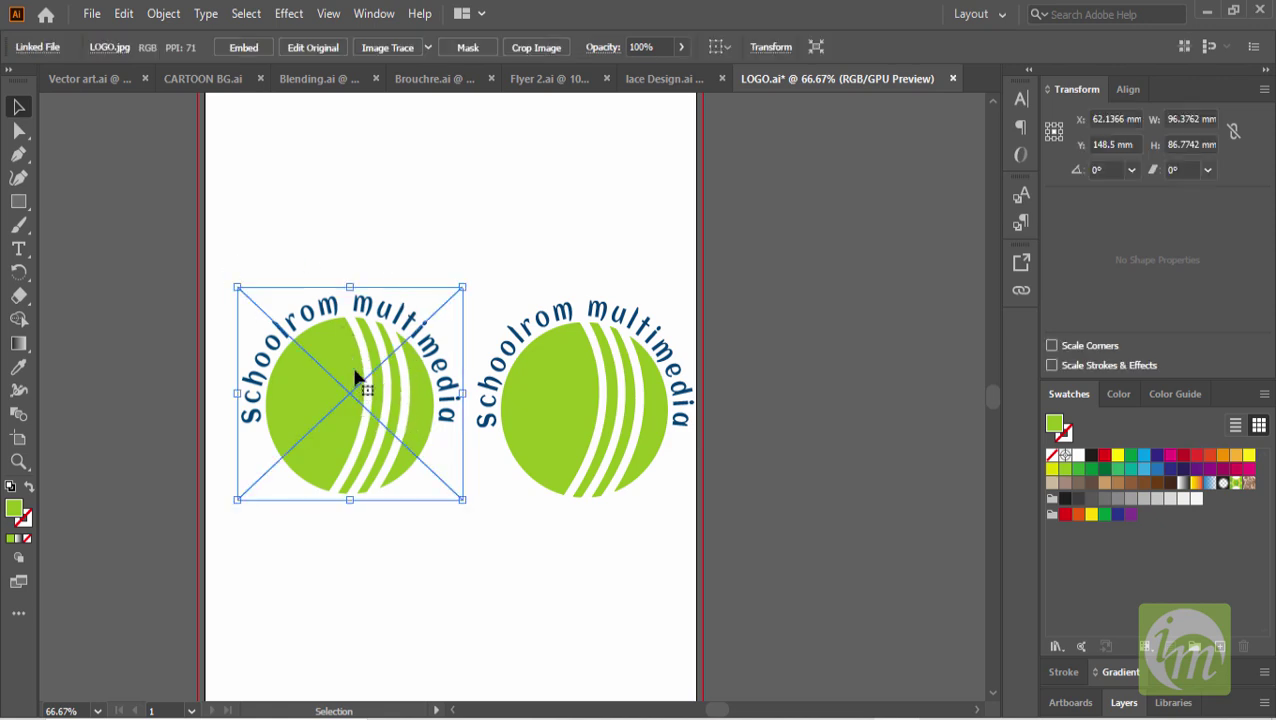
{"action": "left_click", "coordinate": [551, 338]}
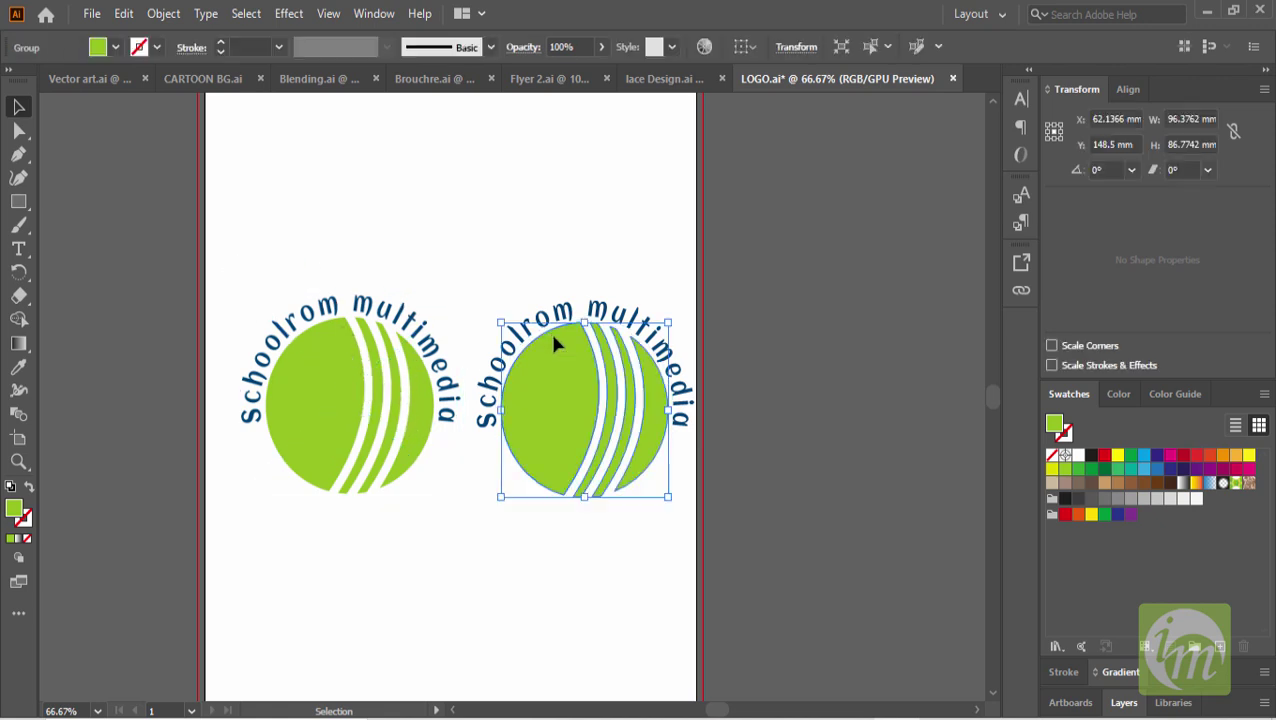
{"action": "left_click", "coordinate": [681, 377]}
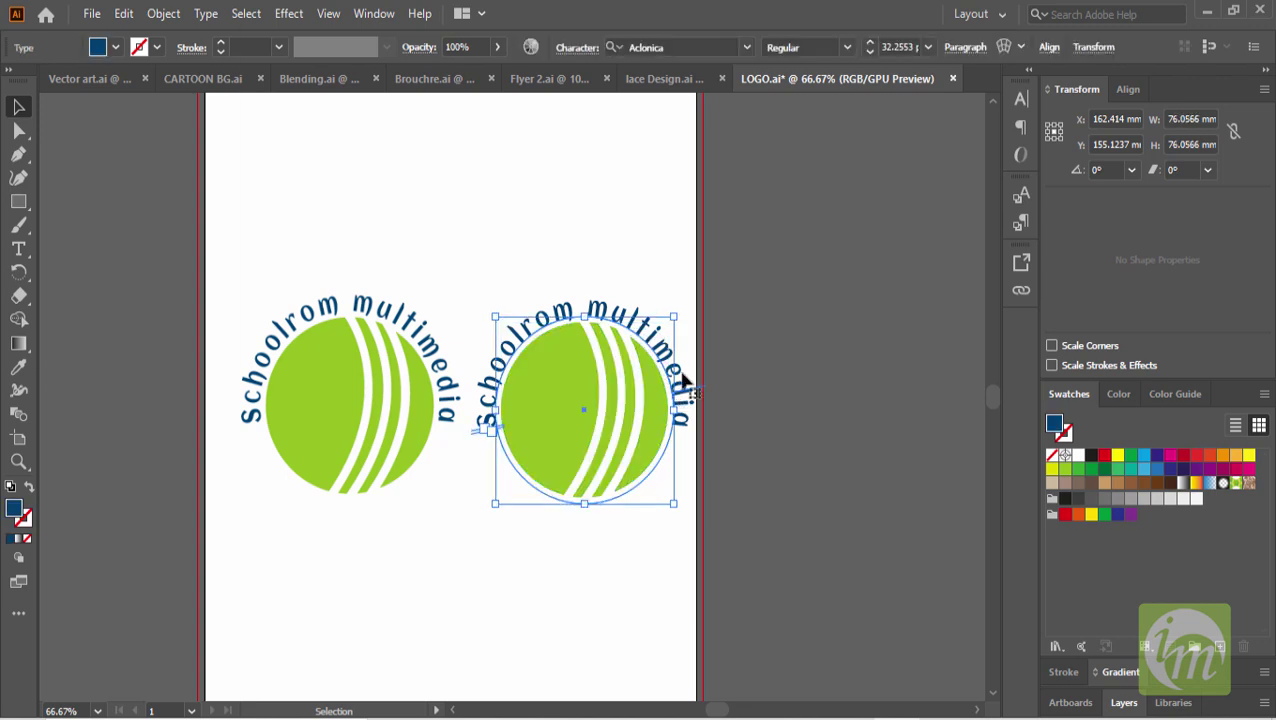
{"action": "left_click", "coordinate": [610, 425], "text": "shift"}
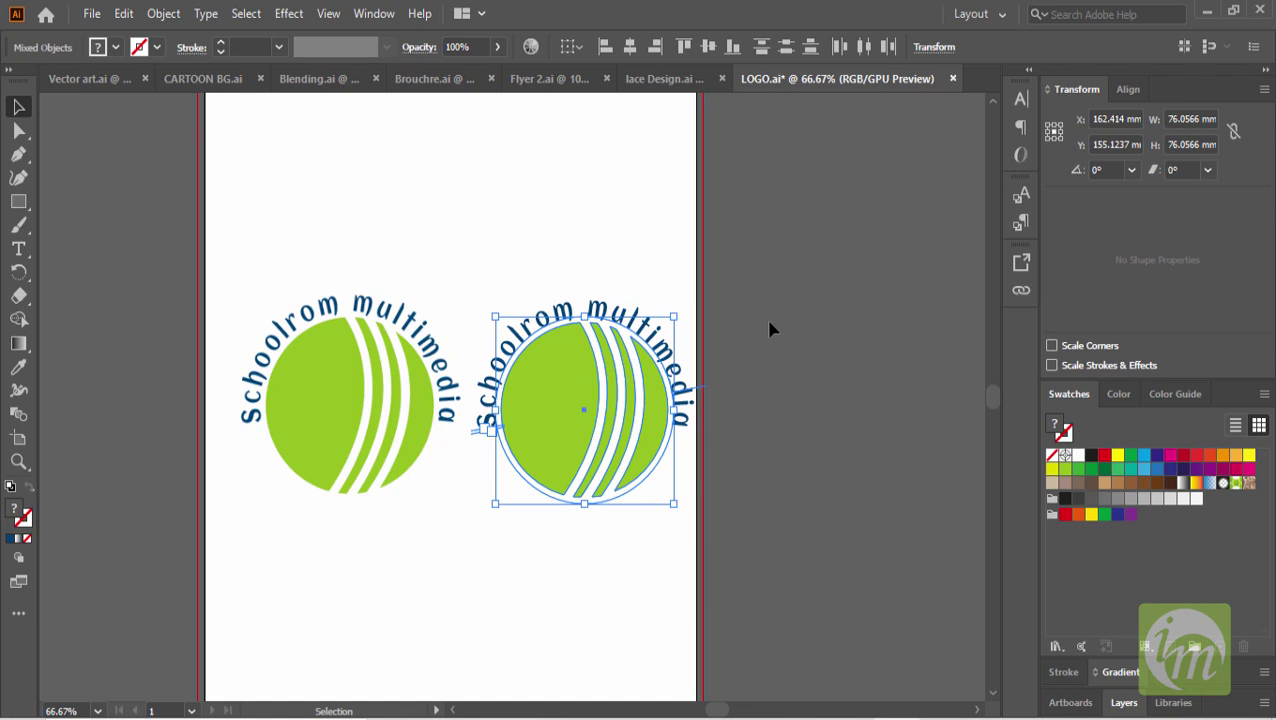
{"action": "left_click_drag", "start_coordinate": [205, 248], "coordinate": [427, 515]}
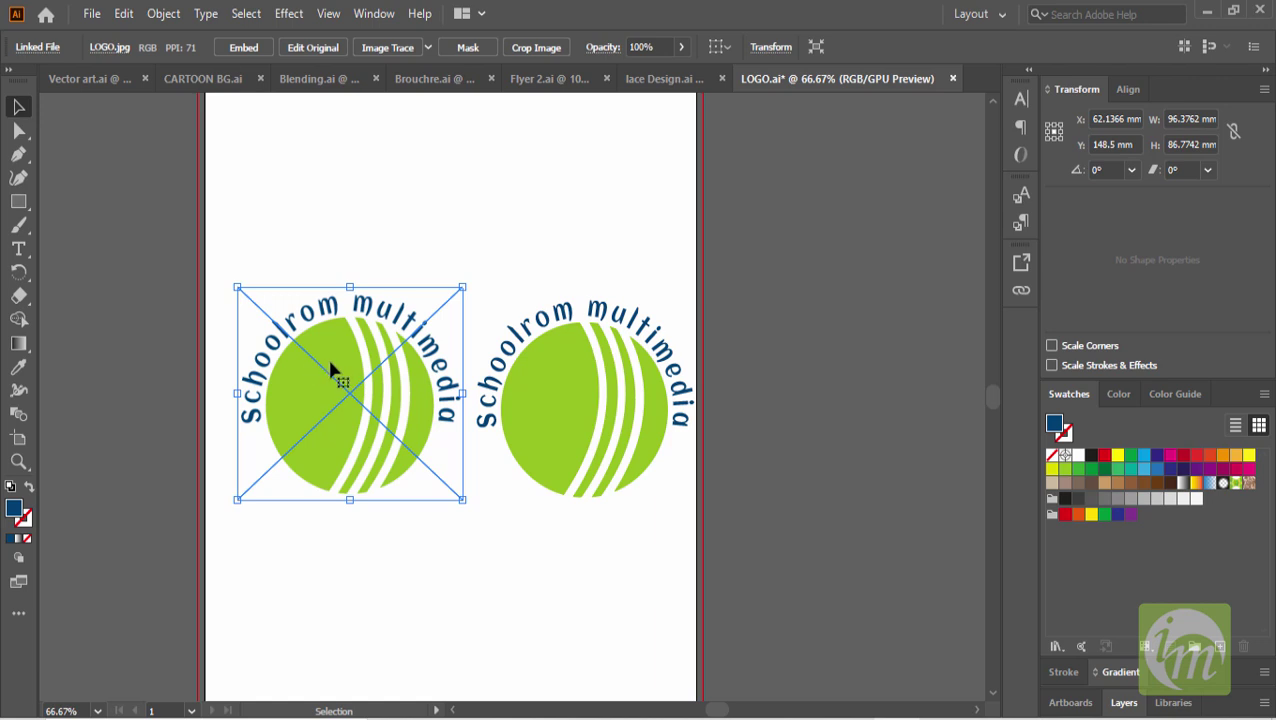
Examine the lettering and stripe edges of the linked logo image at 300% magnification.
{"action": "scroll", "coordinate": [340, 330], "scroll_direction": "up", "scroll_amount": 5}
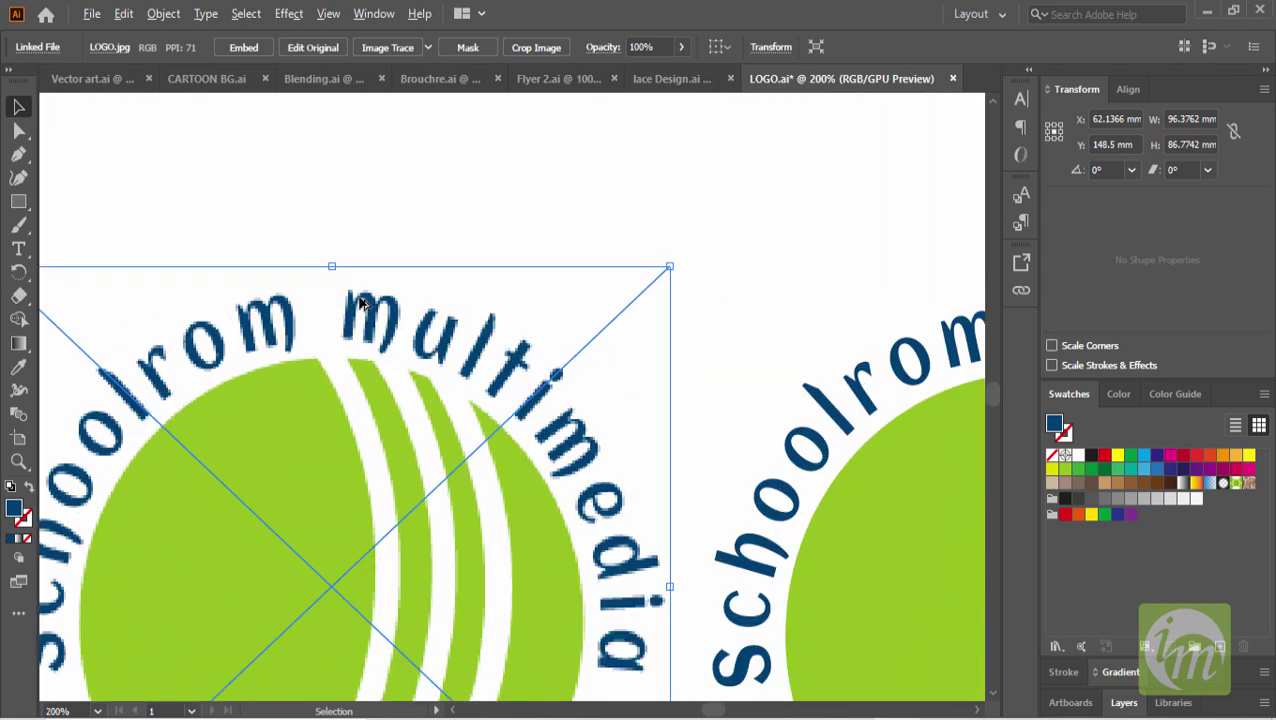
{"action": "scroll", "coordinate": [394, 336], "scroll_direction": "up", "scroll_amount": 1}
{"action": "scroll", "coordinate": [394, 336], "scroll_direction": "down", "scroll_amount": 2}
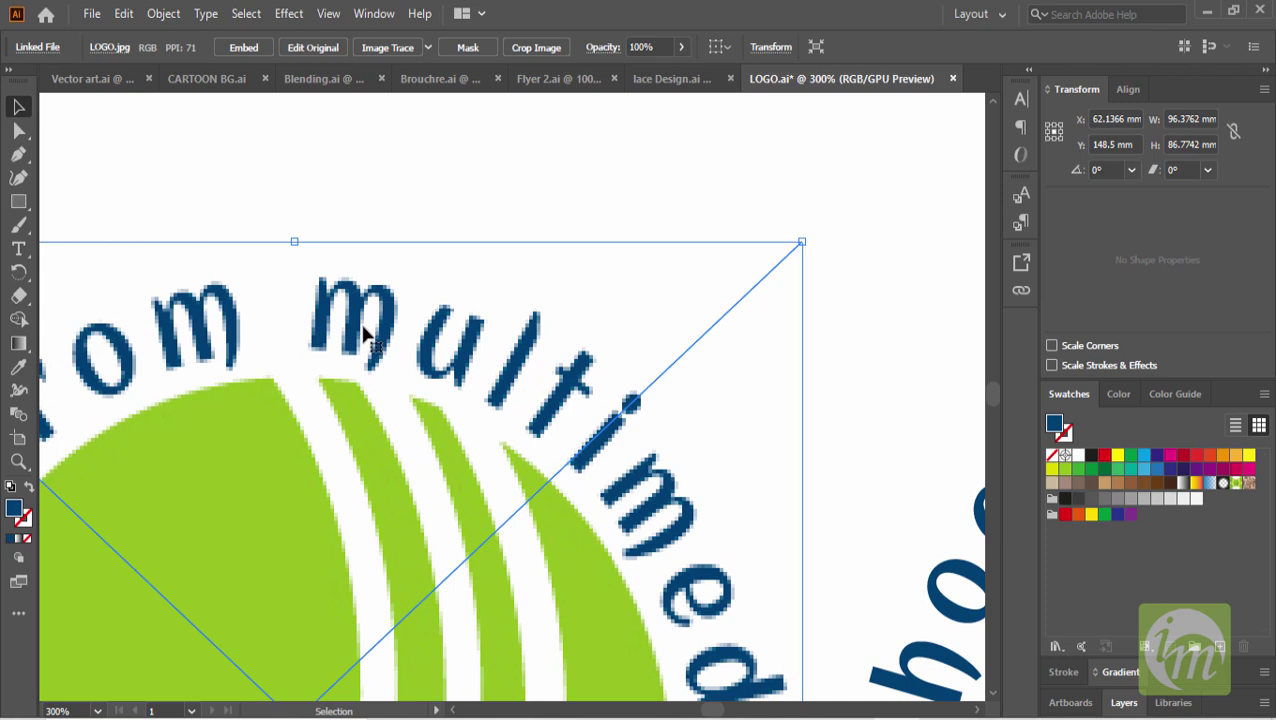
{"action": "scroll", "coordinate": [382, 340], "scroll_direction": "down", "scroll_amount": 1}
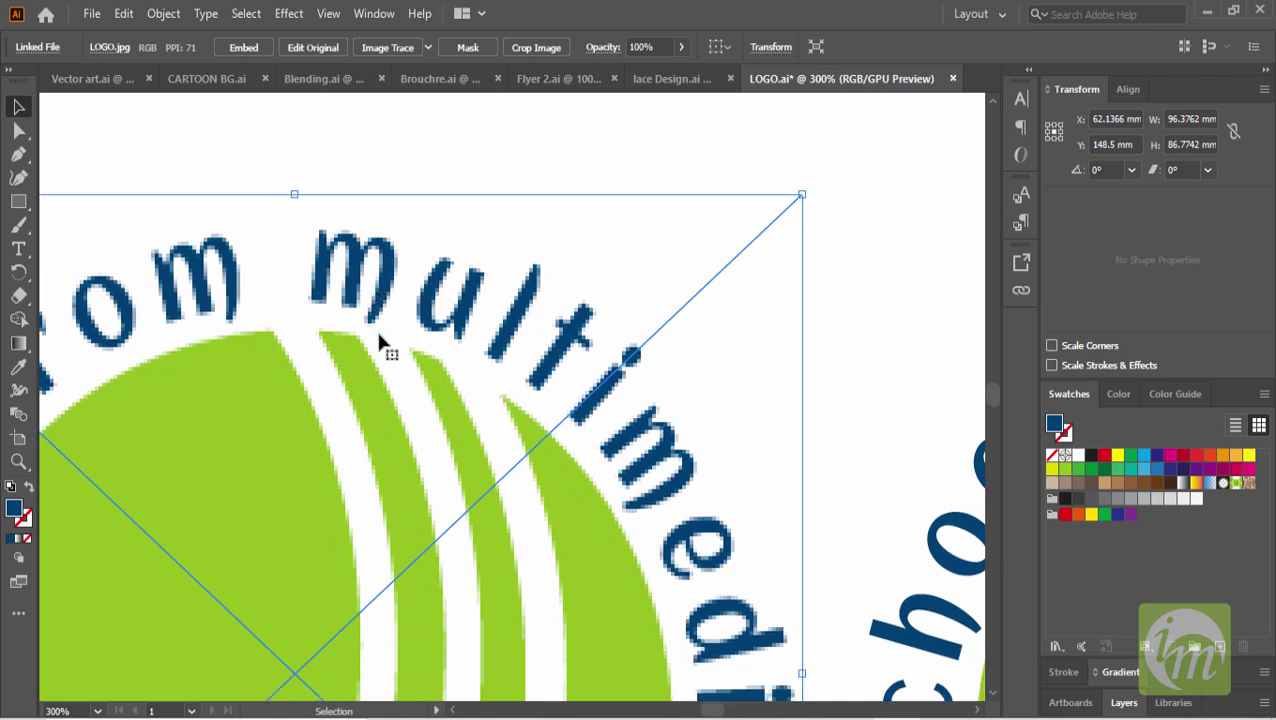
{"action": "scroll", "coordinate": [379, 336], "scroll_direction": "down", "scroll_amount": 3}
Examine the lettering and stripe edges of the vector logo at 1200% magnification and select its striped circle.
{"action": "scroll", "coordinate": [484, 347], "scroll_direction": "right", "scroll_amount": 3}
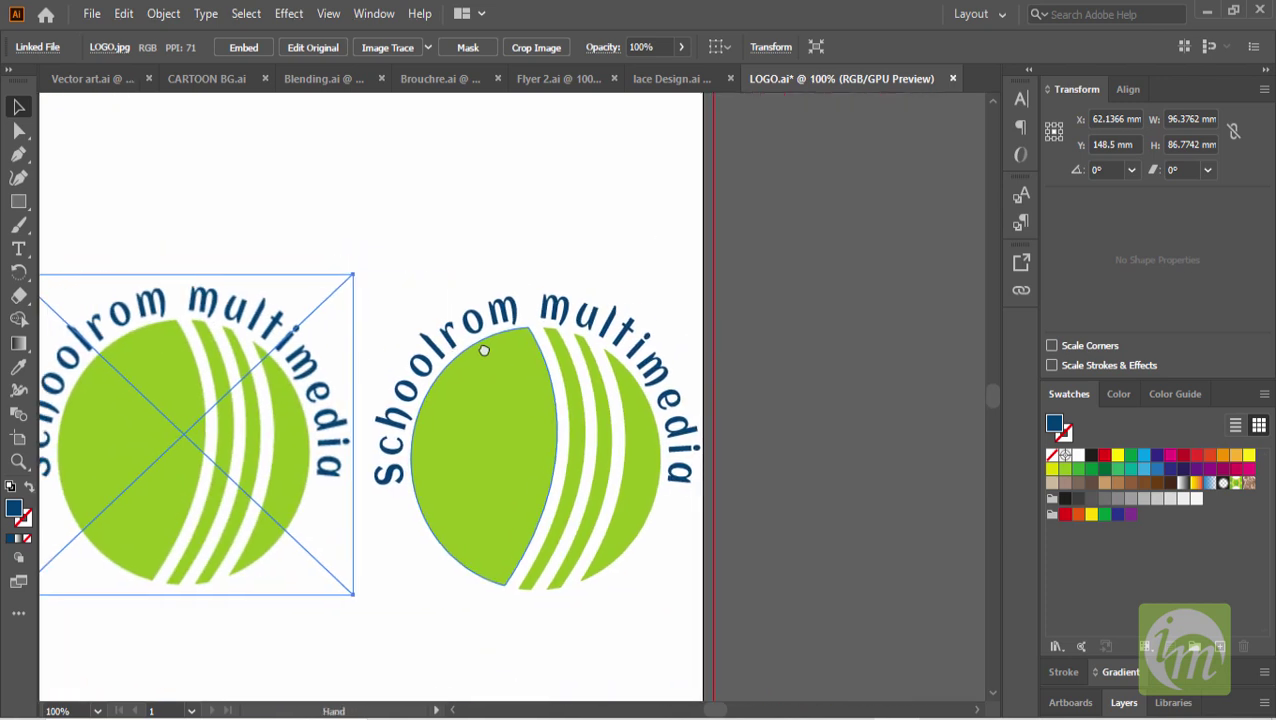
{"action": "scroll", "coordinate": [541, 325], "scroll_direction": "up", "scroll_amount": 7}
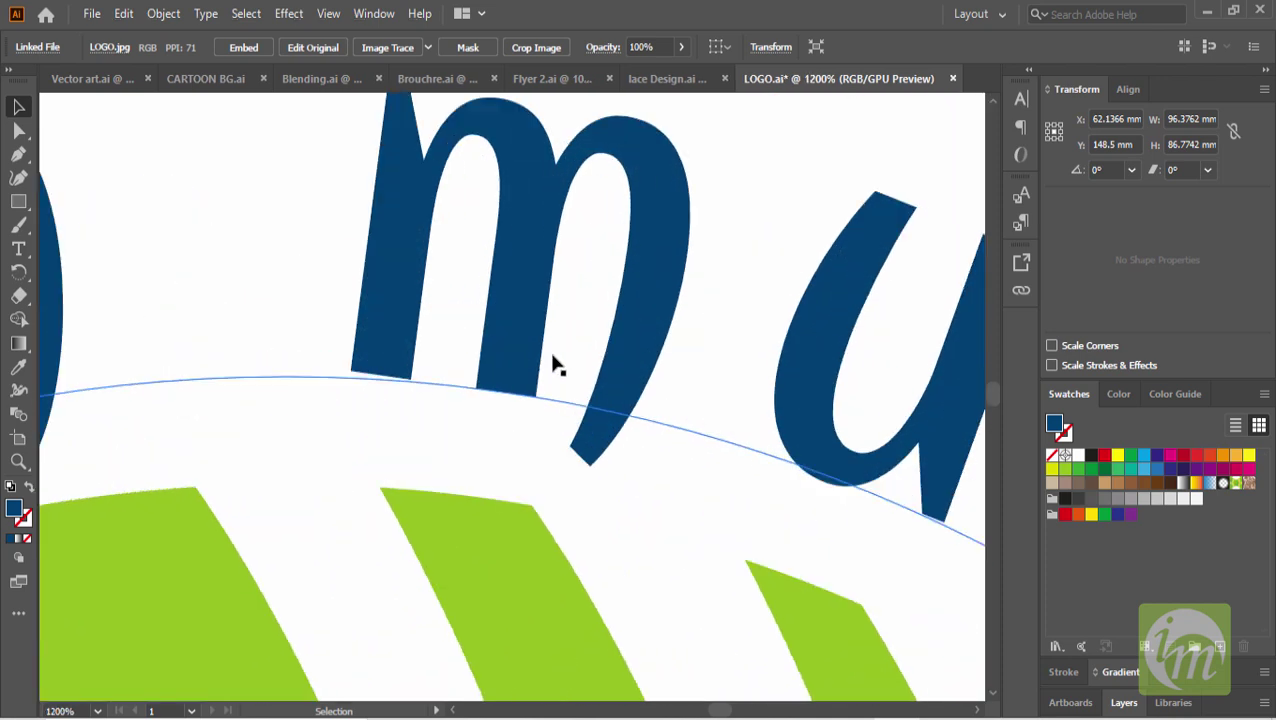
{"action": "scroll", "coordinate": [553, 364], "scroll_direction": "down", "scroll_amount": 10}
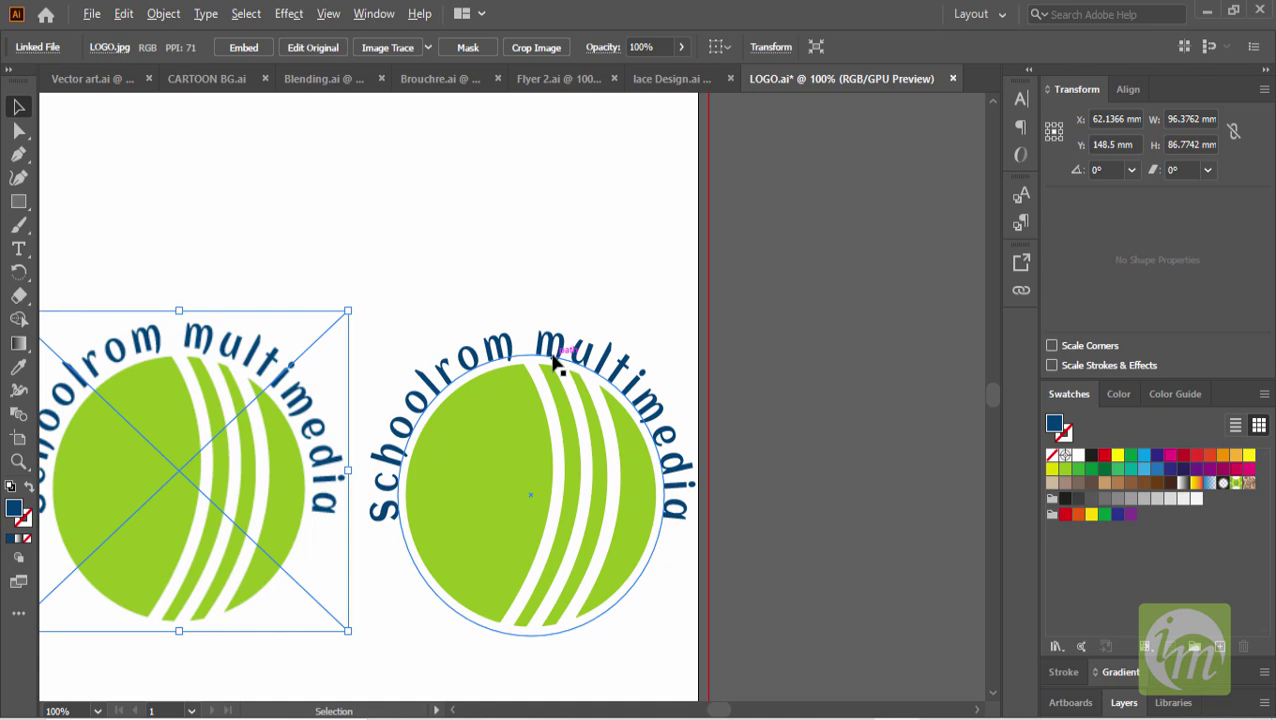
{"action": "left_click_drag", "start_coordinate": [491, 414], "coordinate": [527, 401]}
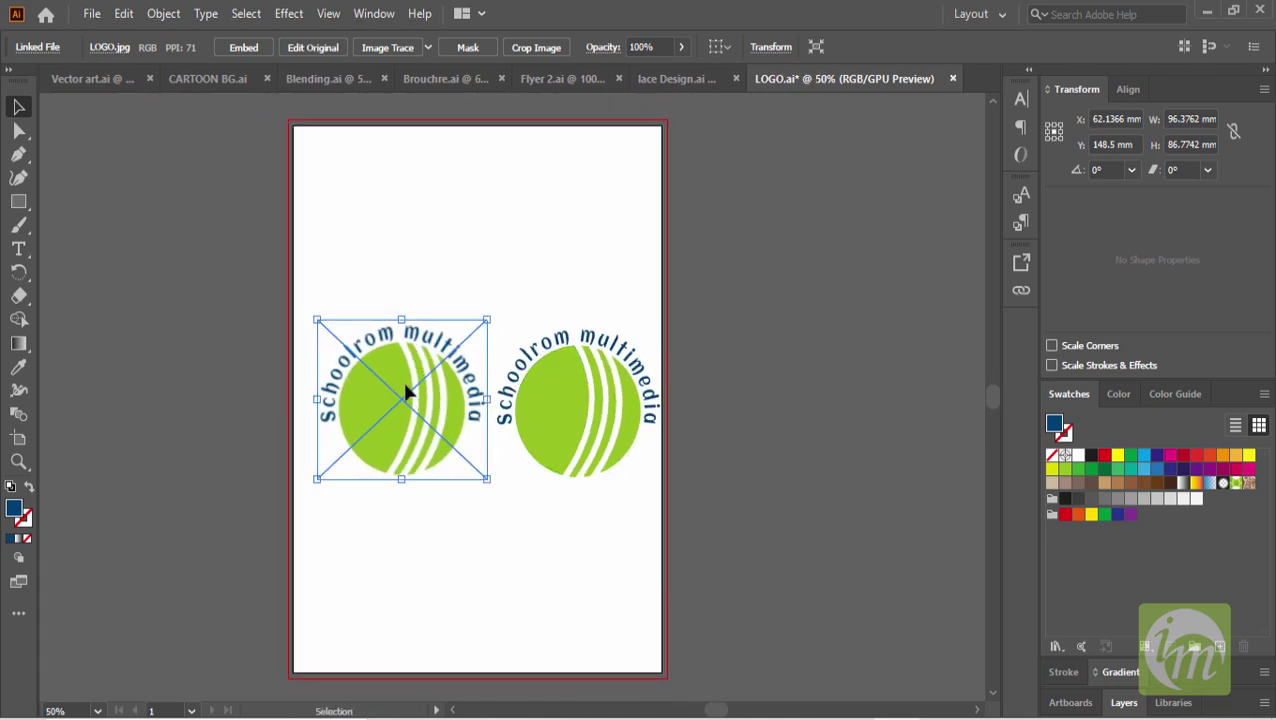
{"action": "left_click", "coordinate": [571, 379]}
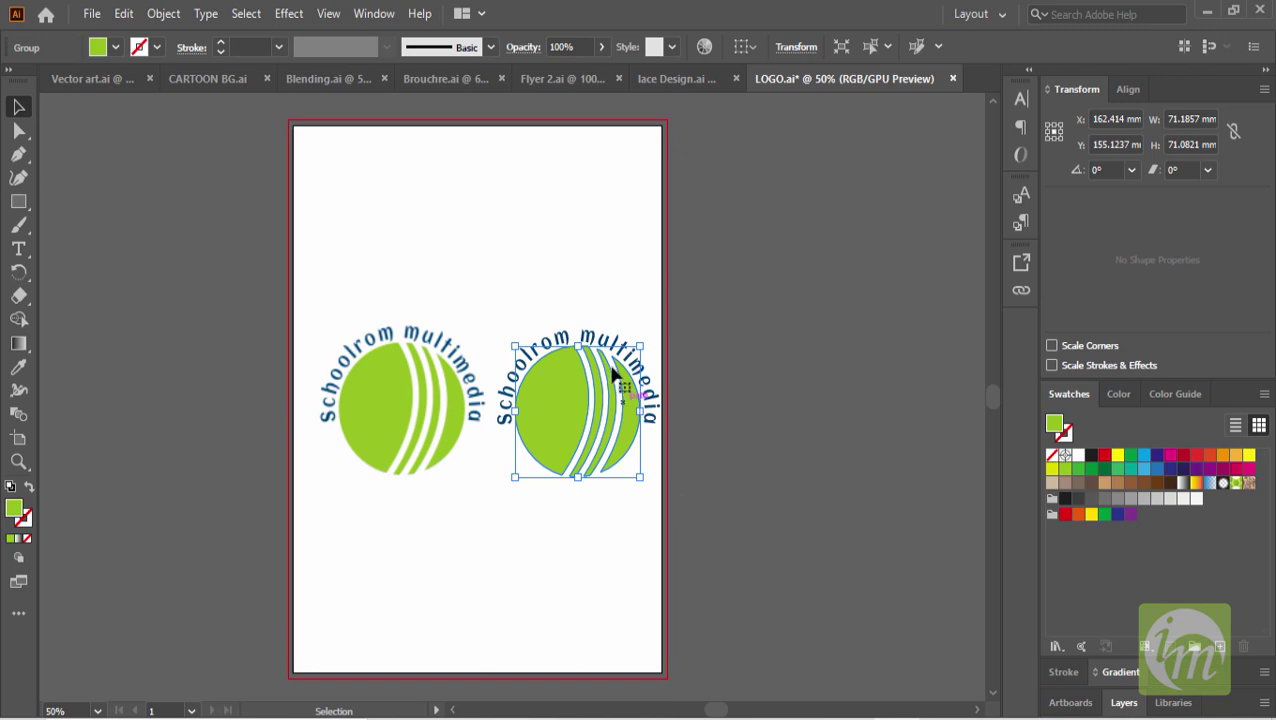
Enlarge the linked logo image to about 155 by 156 mm, inspect its lettering up close, and undo the enlargement.
{"action": "scroll", "coordinate": [395, 396], "scroll_direction": "up", "scroll_amount": 1, "text": "alt"}
{"action": "left_click", "coordinate": [389, 377]}
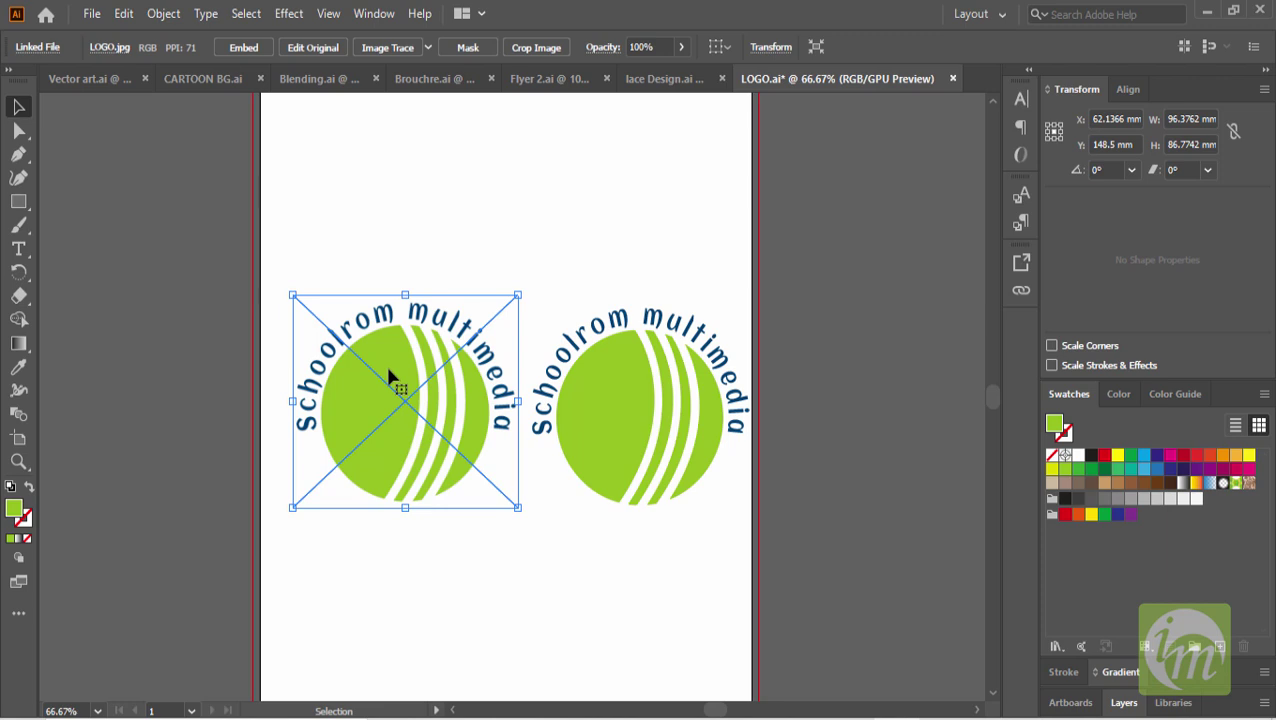
{"action": "left_click_drag", "start_coordinate": [516, 507], "coordinate": [393, 460]}
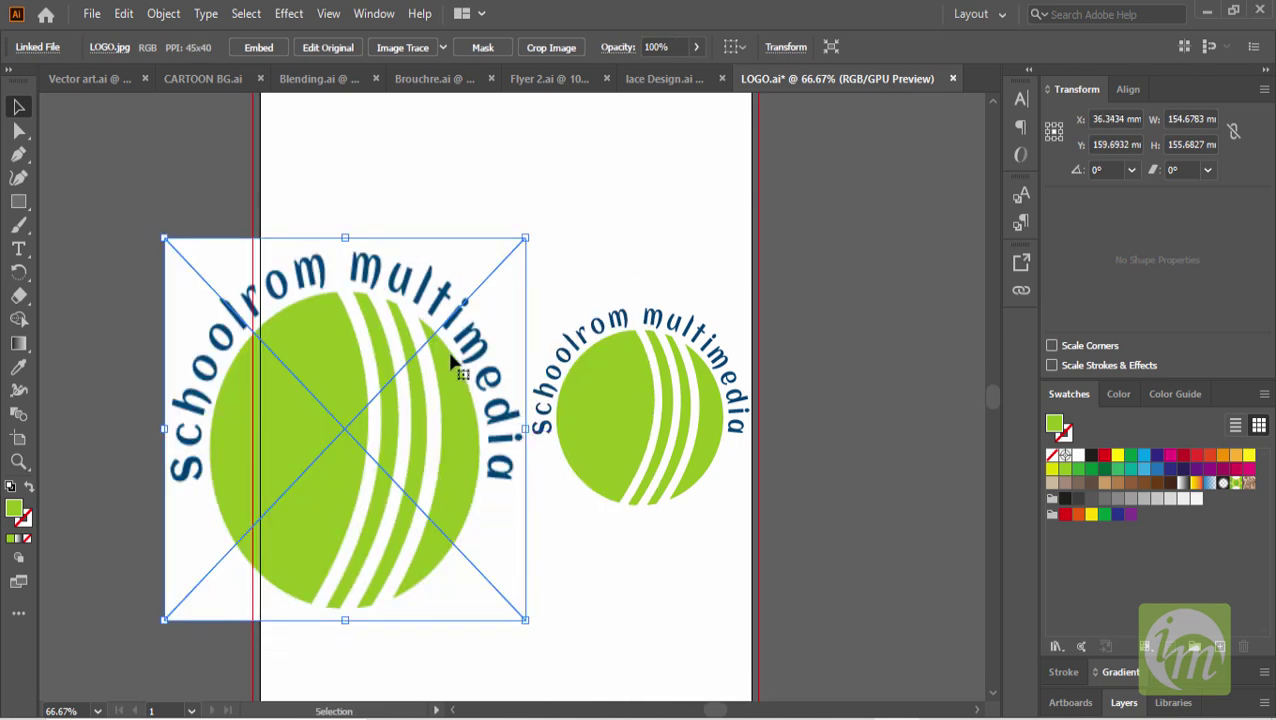
{"action": "scroll", "coordinate": [453, 363], "scroll_direction": "up", "scroll_amount": 3}
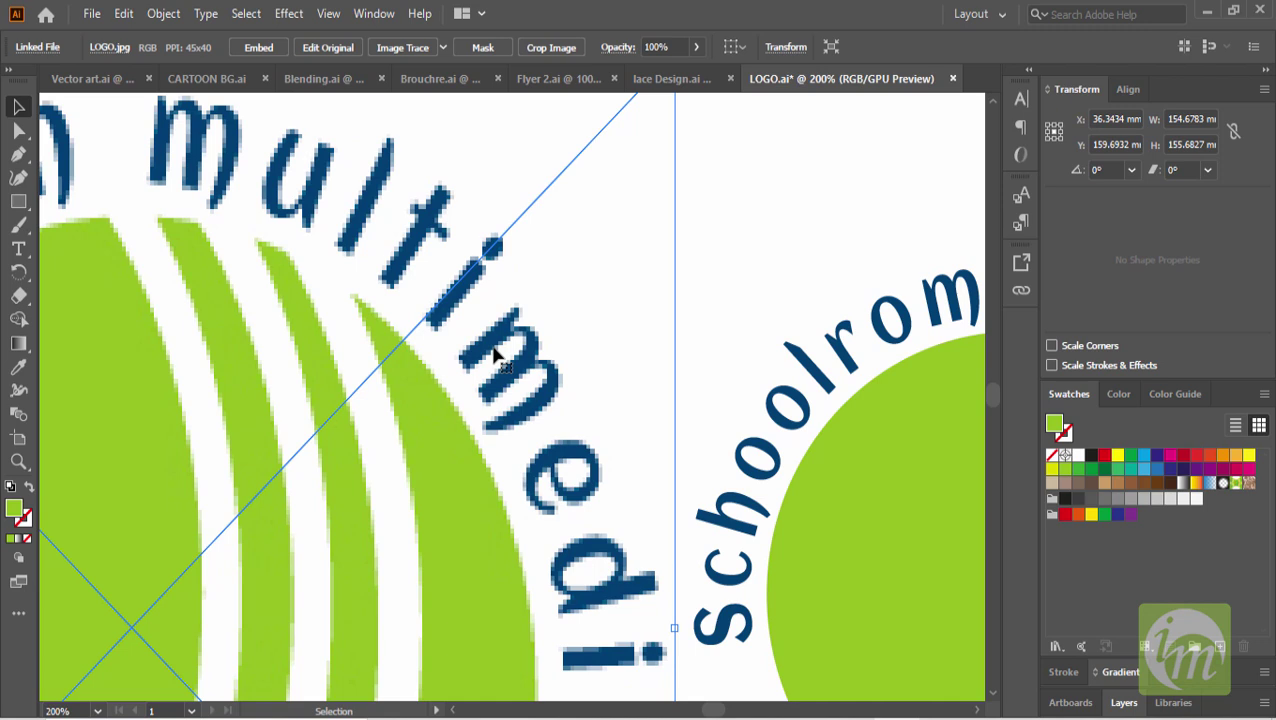
{"action": "scroll", "coordinate": [493, 357], "scroll_direction": "down", "scroll_amount": 5}
{"action": "key", "text": "ctrl+z"}
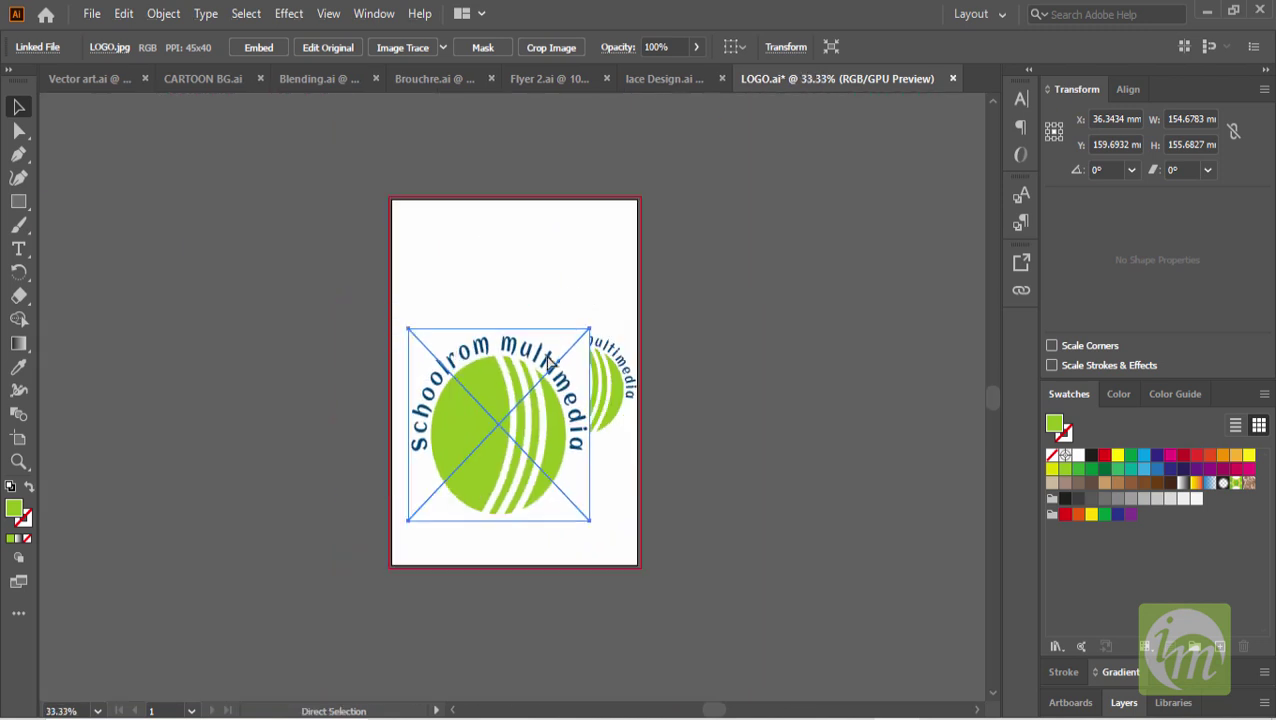
{"action": "key", "text": "ctrl+z"}
Shrink the linked logo image in the artboard's lower left area and enlarge the vector logo to about 211 mm wide.
{"action": "scroll", "coordinate": [554, 390], "scroll_direction": "up", "scroll_amount": 3}
{"action": "left_click_drag", "start_coordinate": [398, 355], "coordinate": [379, 384]}
{"action": "scroll", "coordinate": [455, 364], "scroll_direction": "down", "scroll_amount": 2}
{"action": "left_click_drag", "start_coordinate": [447, 308], "coordinate": [369, 498]}
{"action": "left_click_drag", "start_coordinate": [467, 298], "coordinate": [414, 340]}
{"action": "left_click_drag", "start_coordinate": [485, 284], "coordinate": [688, 166]}
{"action": "left_click_drag", "start_coordinate": [511, 289], "coordinate": [533, 286]}
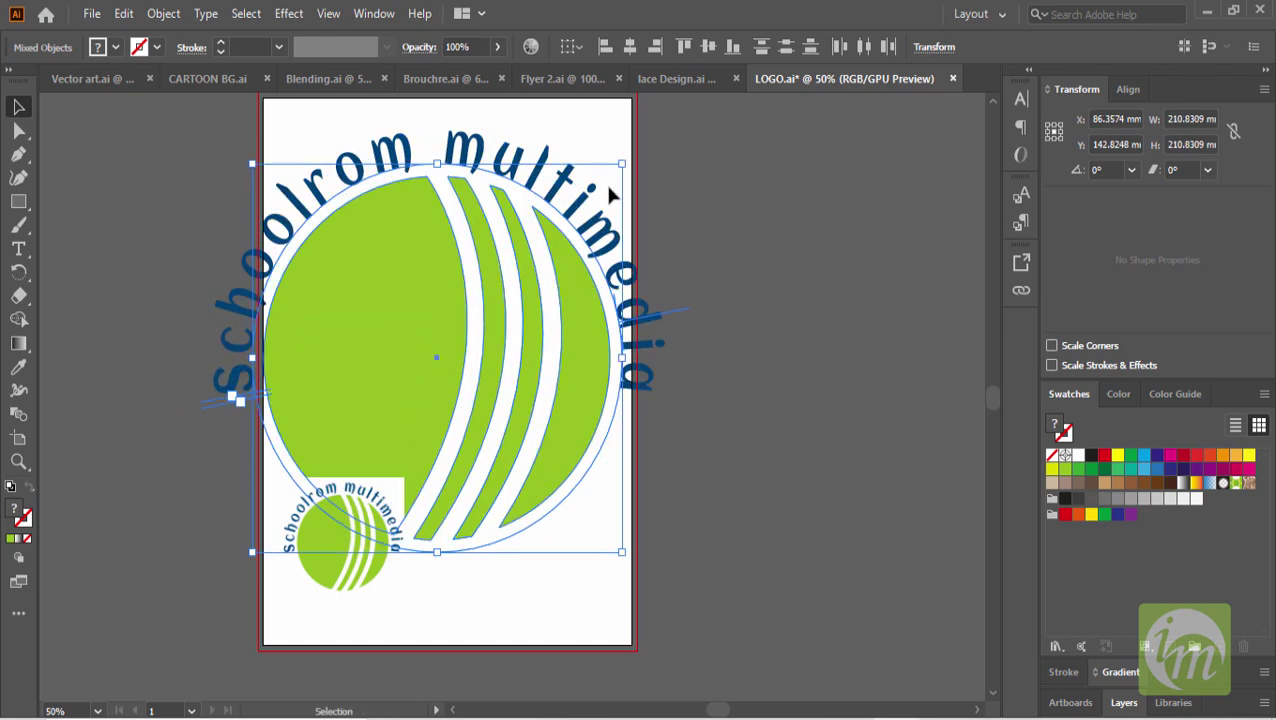
Scale the vector logo to about 159 mm wide at the artboard's horizontal center and examine its edges up close.
{"action": "left_click_drag", "start_coordinate": [622, 163], "coordinate": [576, 212]}
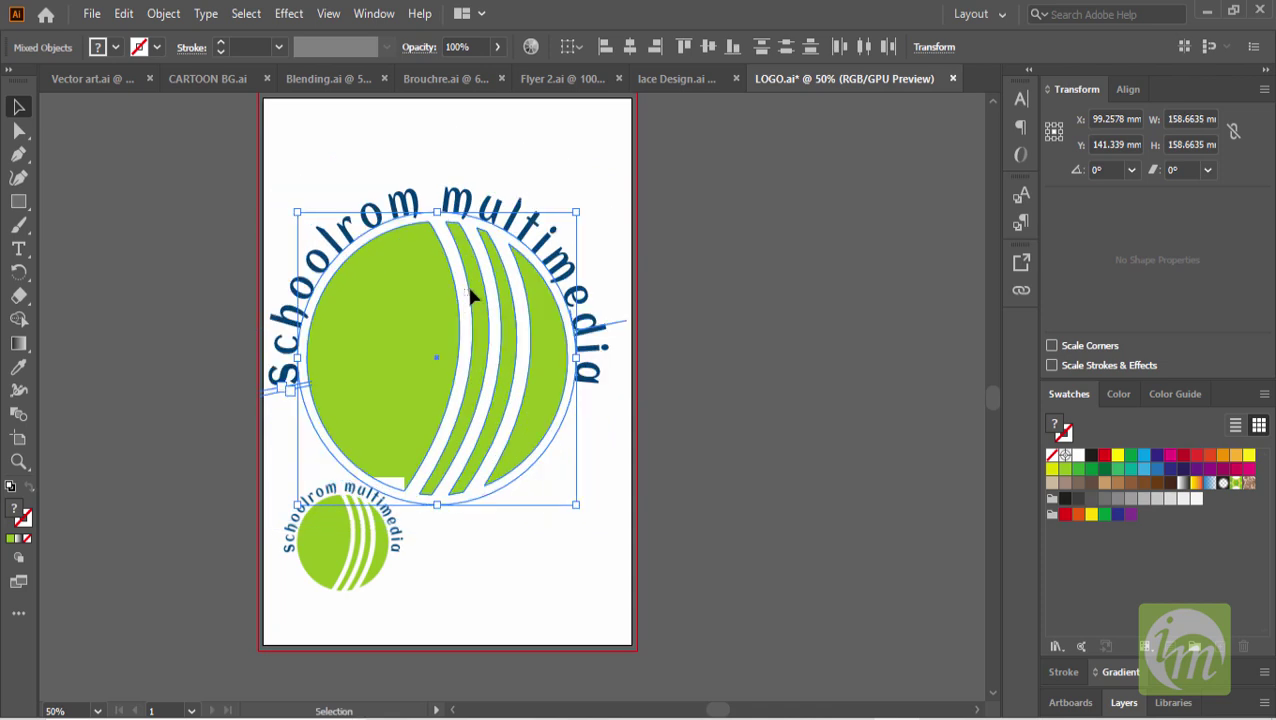
{"action": "left_click_drag", "start_coordinate": [484, 313], "coordinate": [494, 312]}
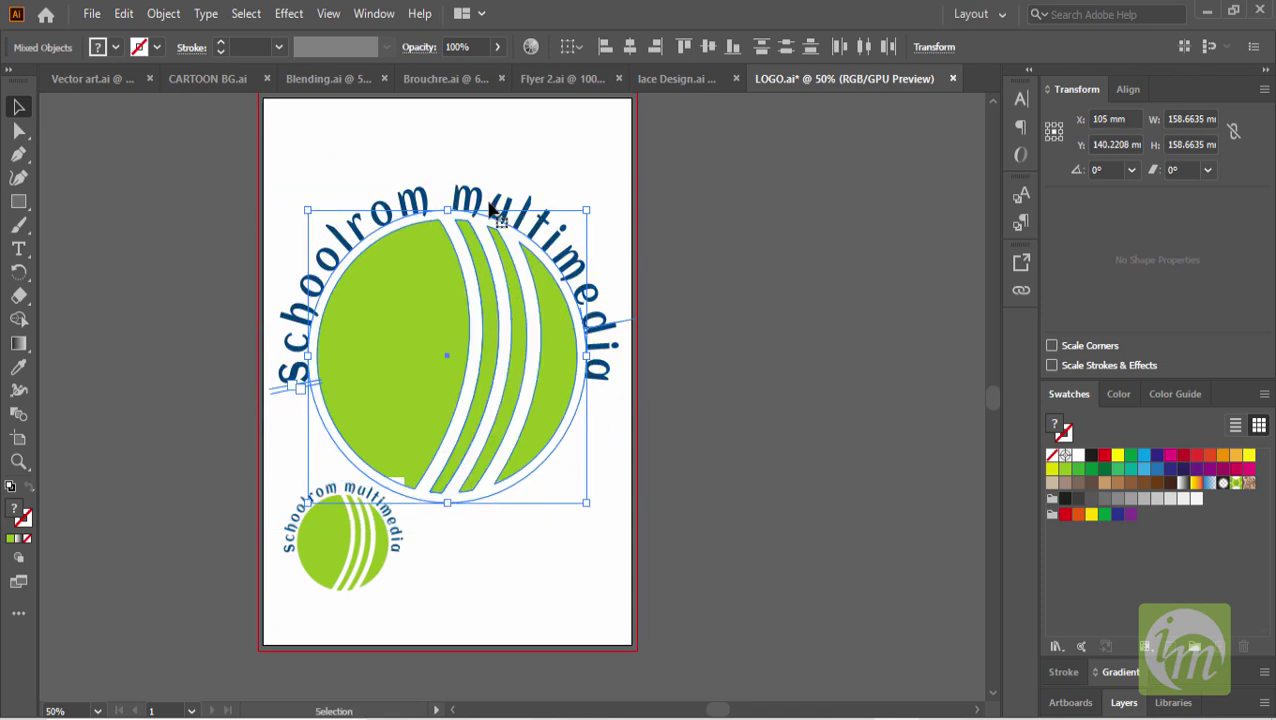
{"action": "scroll", "coordinate": [490, 210], "scroll_direction": "up", "scroll_amount": 6}
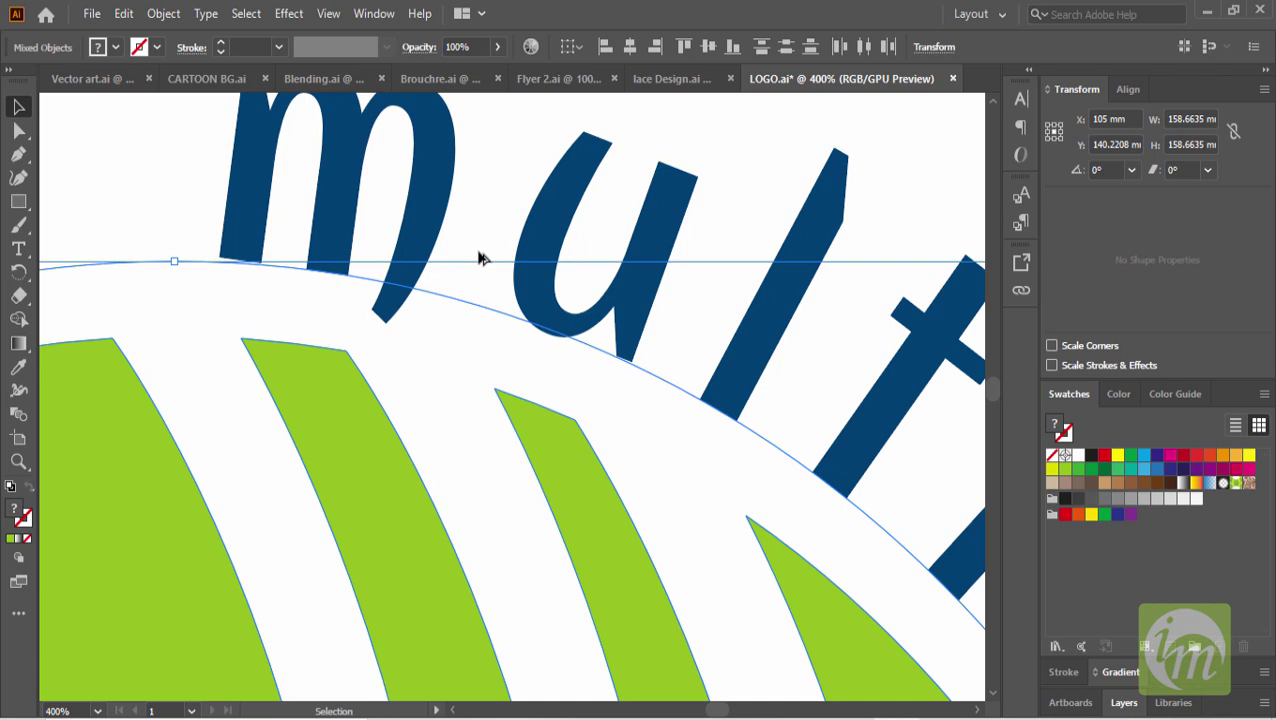
{"action": "scroll", "coordinate": [481, 262], "scroll_direction": "down", "scroll_amount": 7}
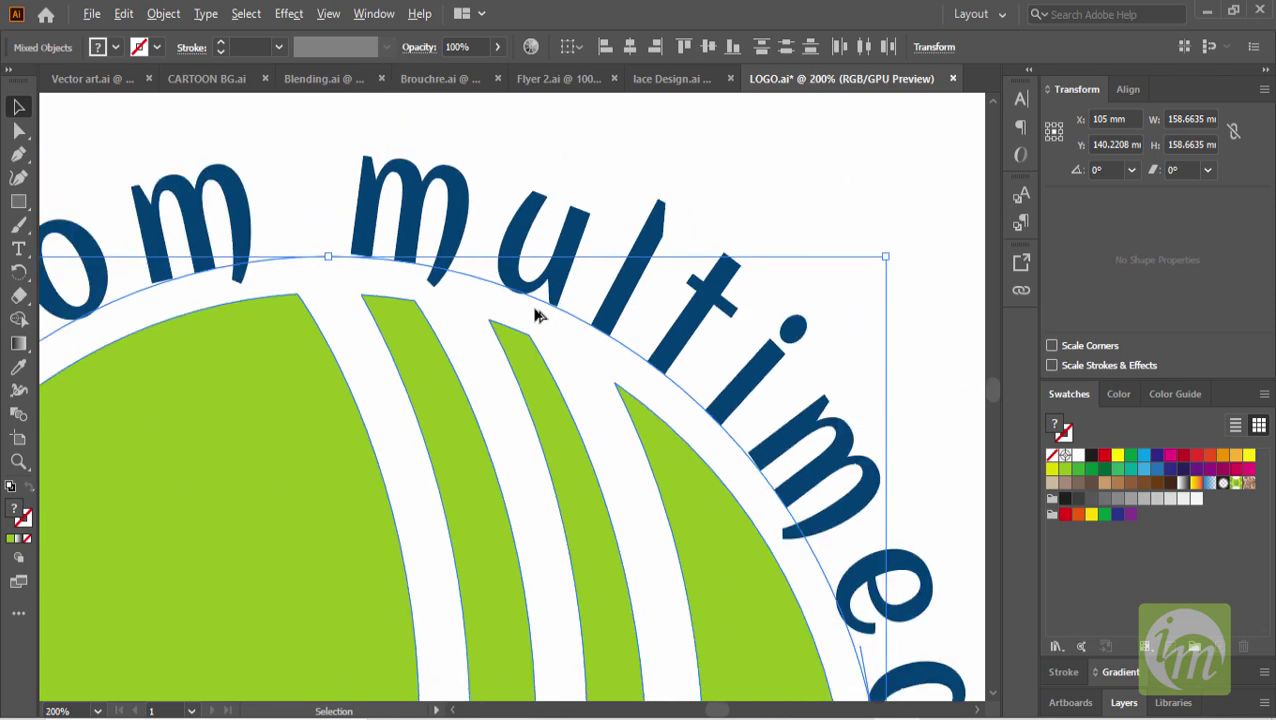
{"action": "scroll", "coordinate": [564, 322], "scroll_direction": "up", "scroll_amount": 2}
Shrink the vector logo to about 75 mm wide and place it in the artboard's upper right area.
{"action": "left_click_drag", "start_coordinate": [646, 287], "coordinate": [550, 395]}
{"action": "left_click_drag", "start_coordinate": [447, 440], "coordinate": [595, 390]}
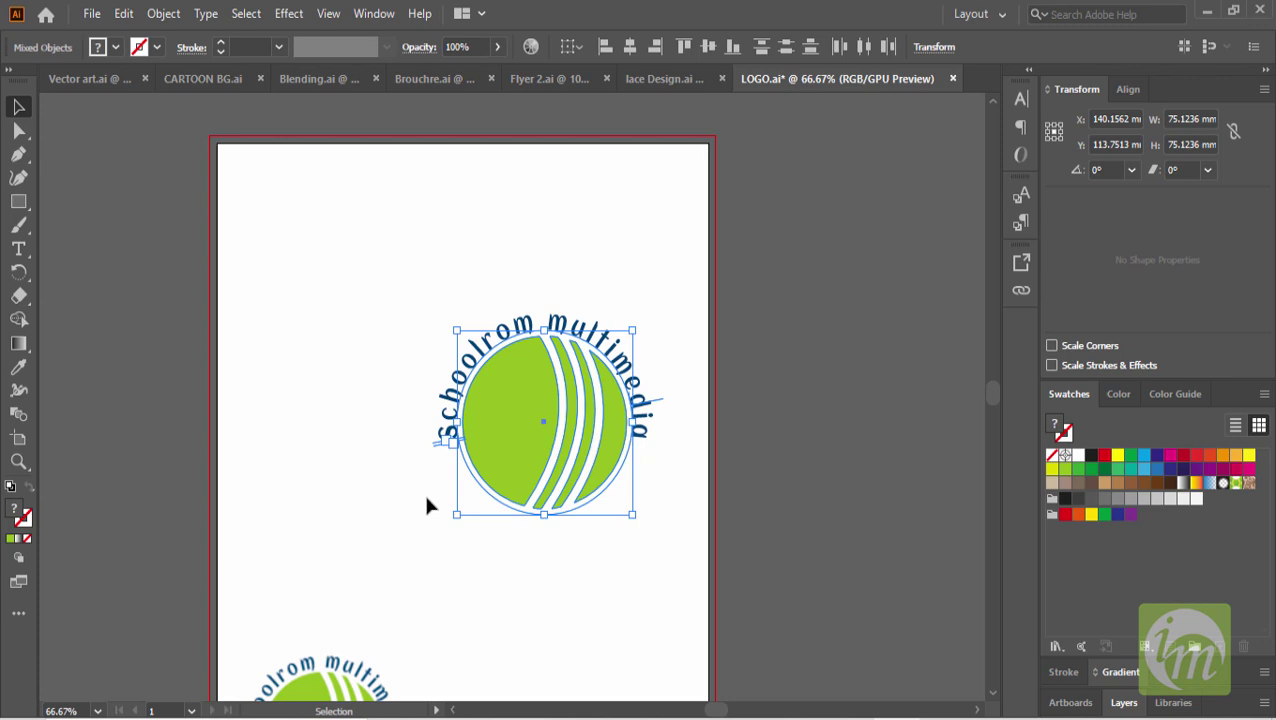
Move the linked logo image up beside the vector logo and select the vector logo's striped circle and curved text together.
{"action": "scroll", "coordinate": [400, 520], "scroll_direction": "down", "scroll_amount": 2}
{"action": "left_click", "coordinate": [338, 620]}
{"action": "left_click_drag", "start_coordinate": [338, 622], "coordinate": [354, 409]}
{"action": "left_click", "coordinate": [533, 338]}
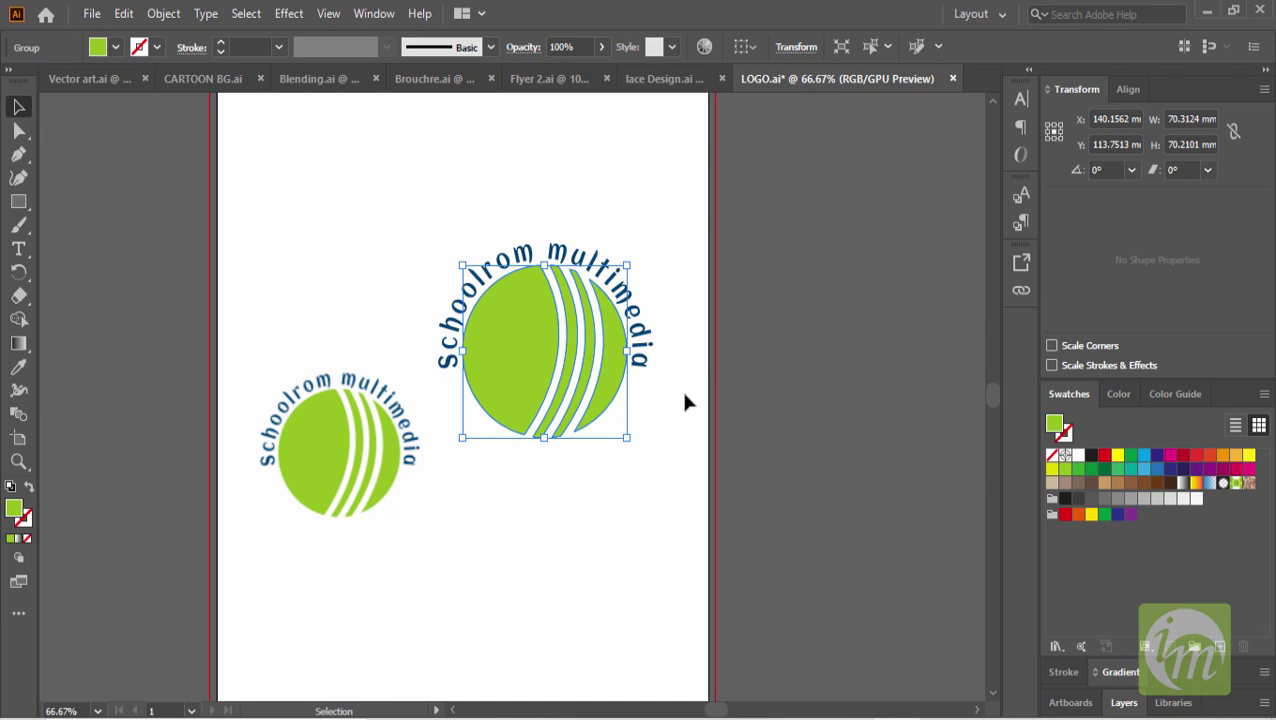
{"action": "left_click_drag", "start_coordinate": [625, 231], "coordinate": [510, 326]}
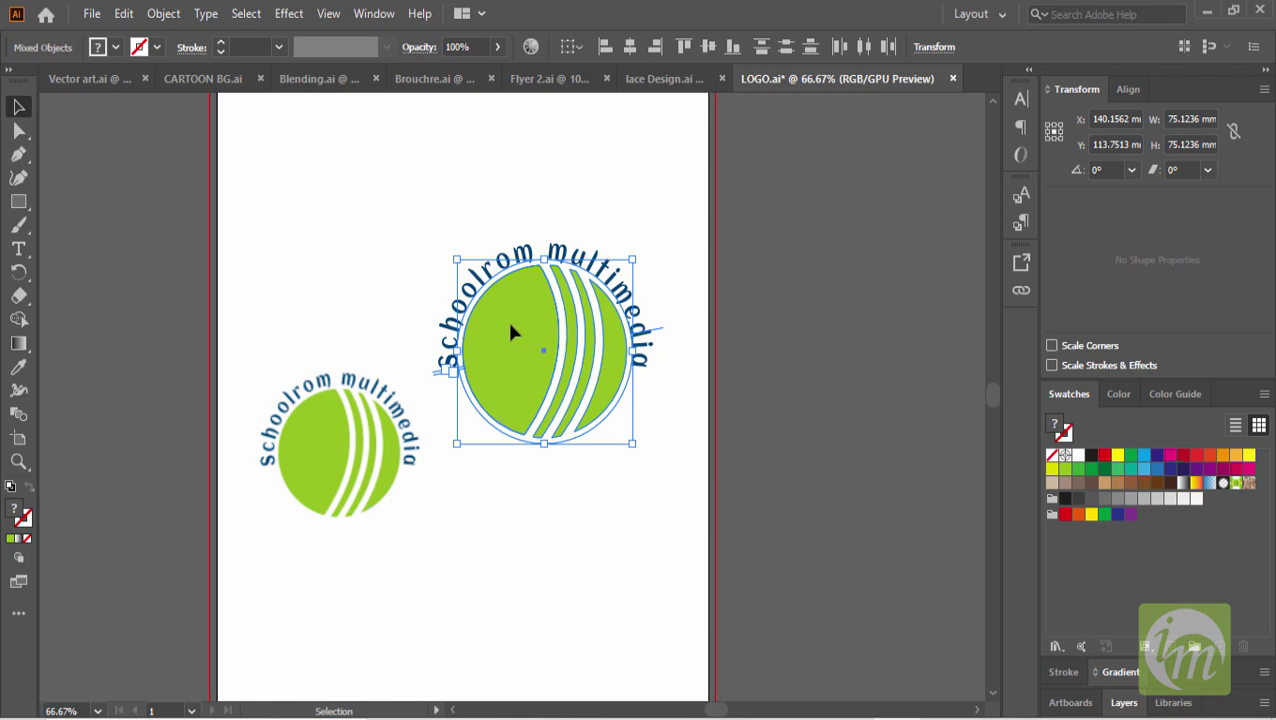
Shrink the linked logo image about its center to about 36 mm wide and leave nothing selected.
{"action": "left_click", "coordinate": [322, 420]}
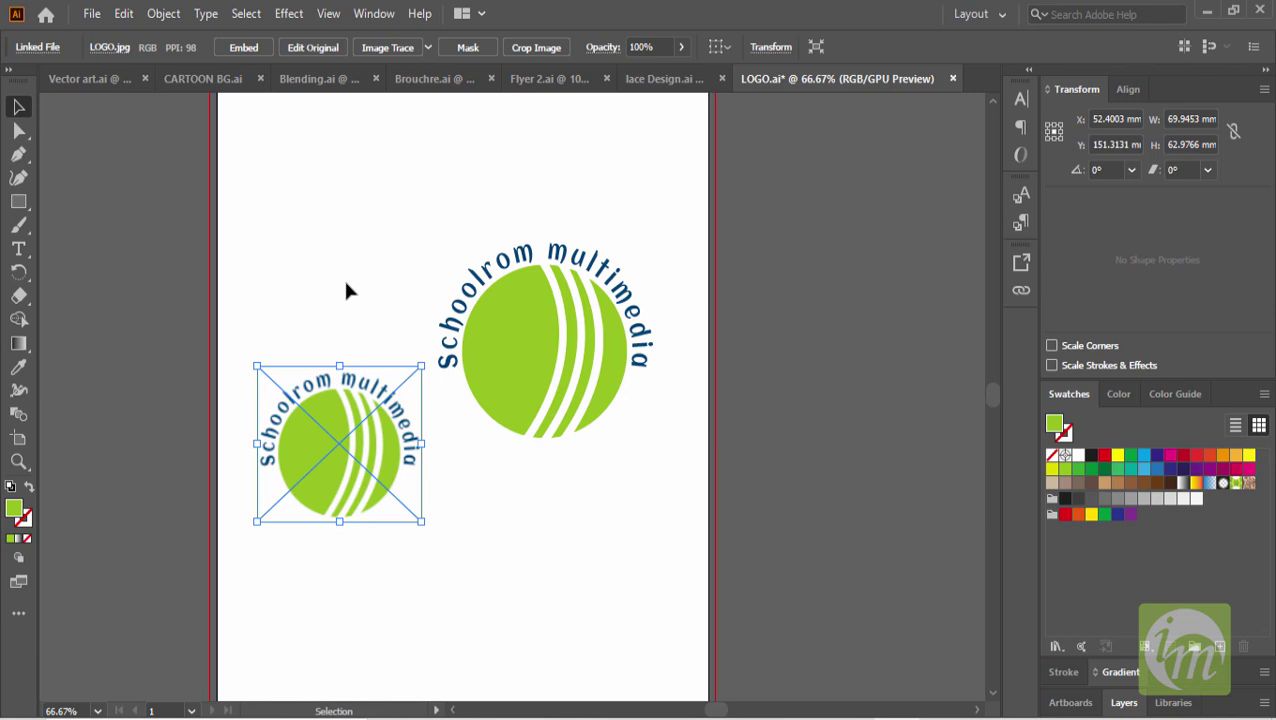
{"action": "left_click_drag", "start_coordinate": [421, 367], "coordinate": [383, 404]}
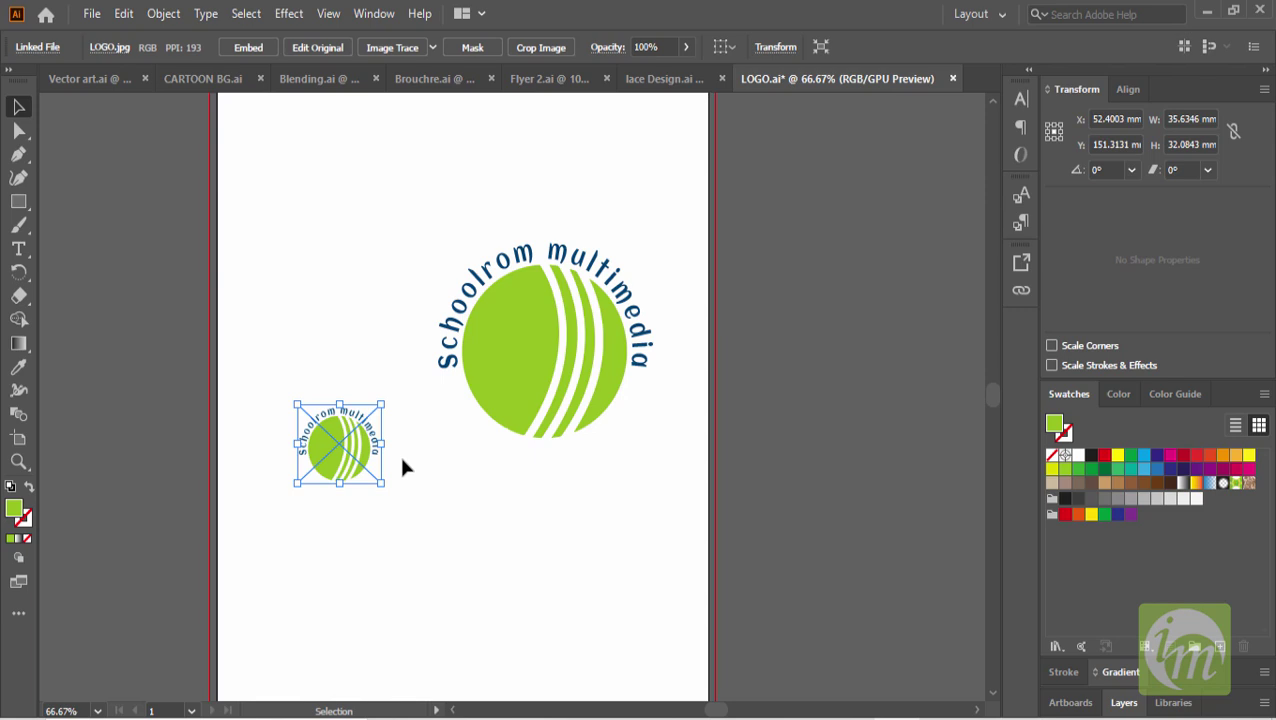
{"action": "left_click_drag", "start_coordinate": [480, 204], "coordinate": [628, 393]}
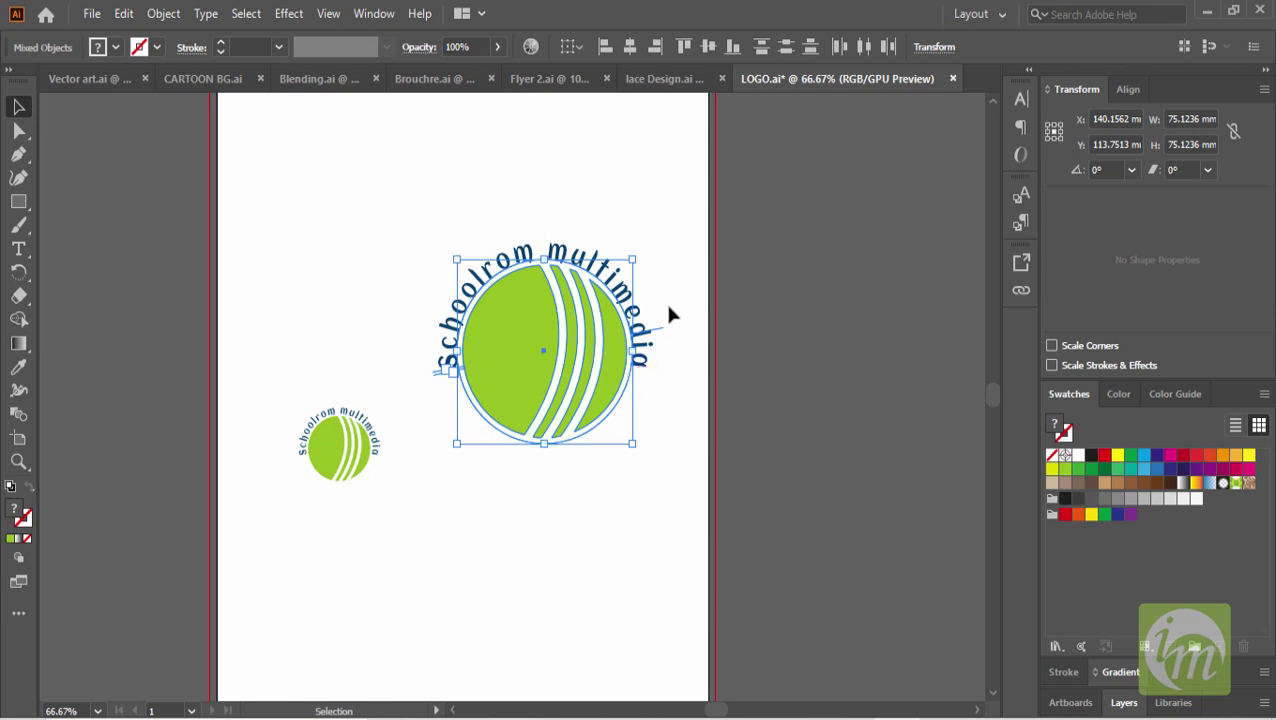
{"action": "left_click", "coordinate": [700, 472]}
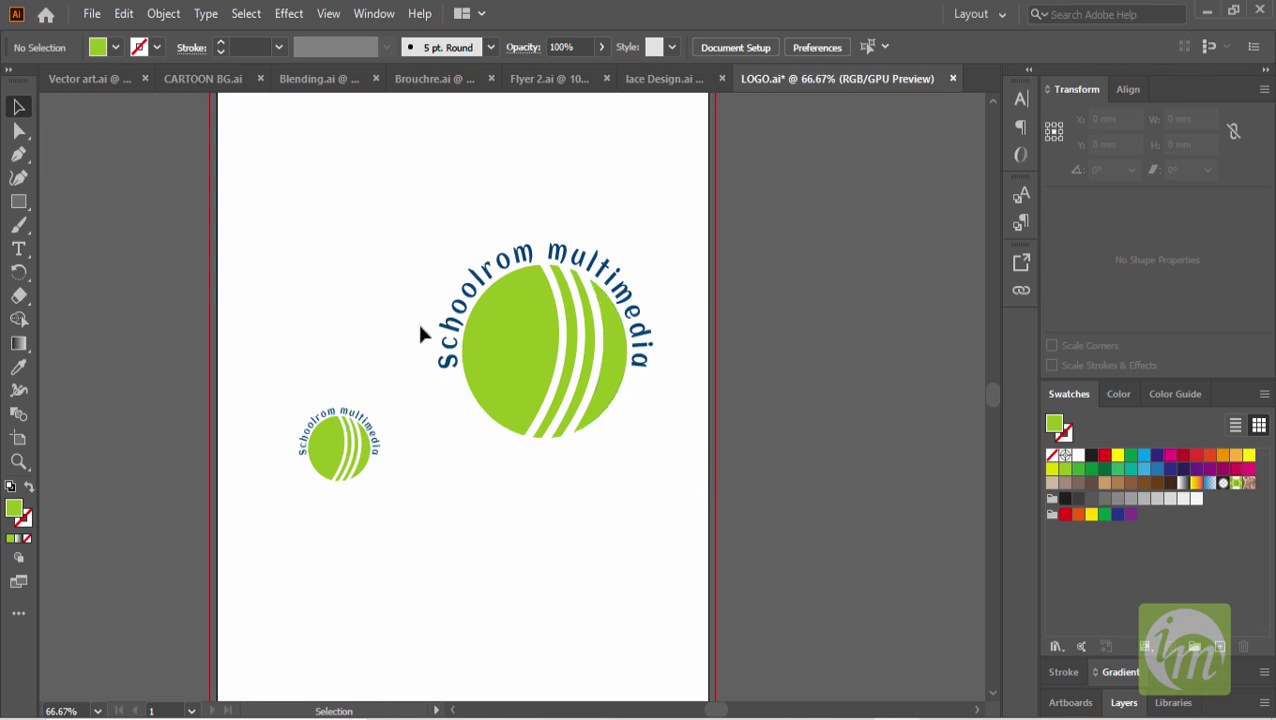
Open the General preferences, review the available options such as Use Precise Cursors, and close them.
{"action": "left_click", "coordinate": [86, 14]}
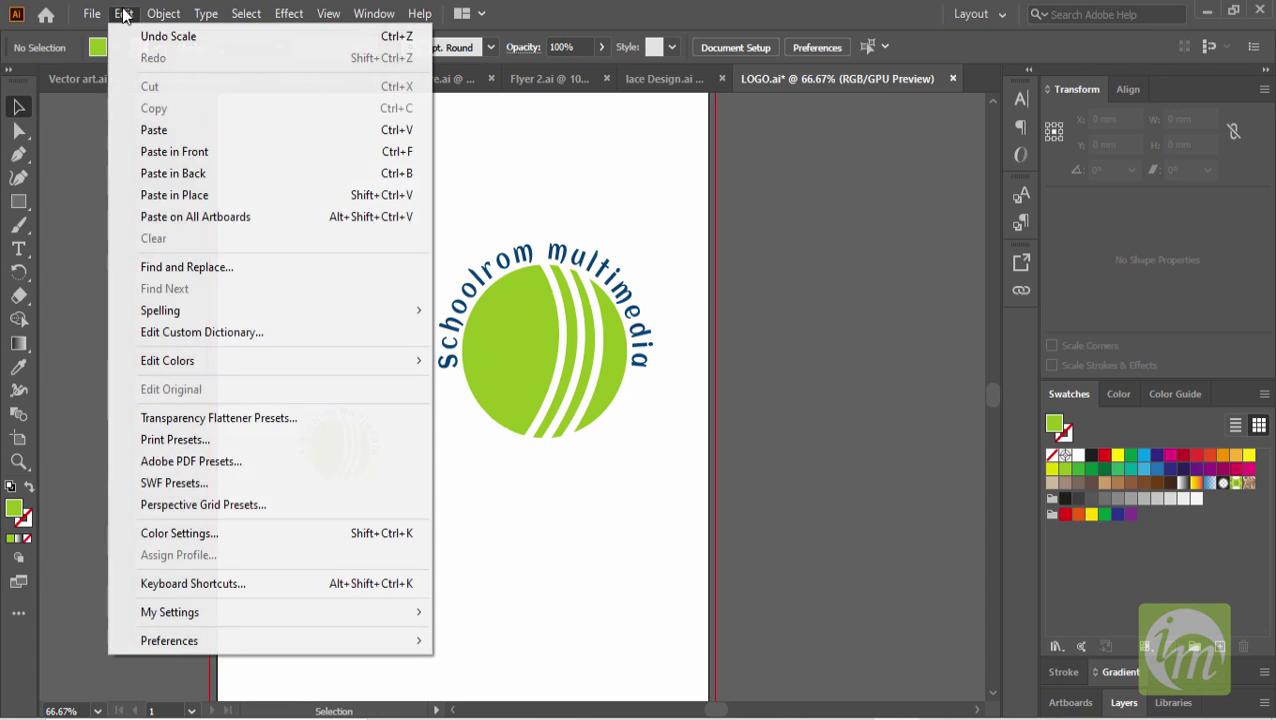
{"action": "mouse_move", "coordinate": [148, 12]}
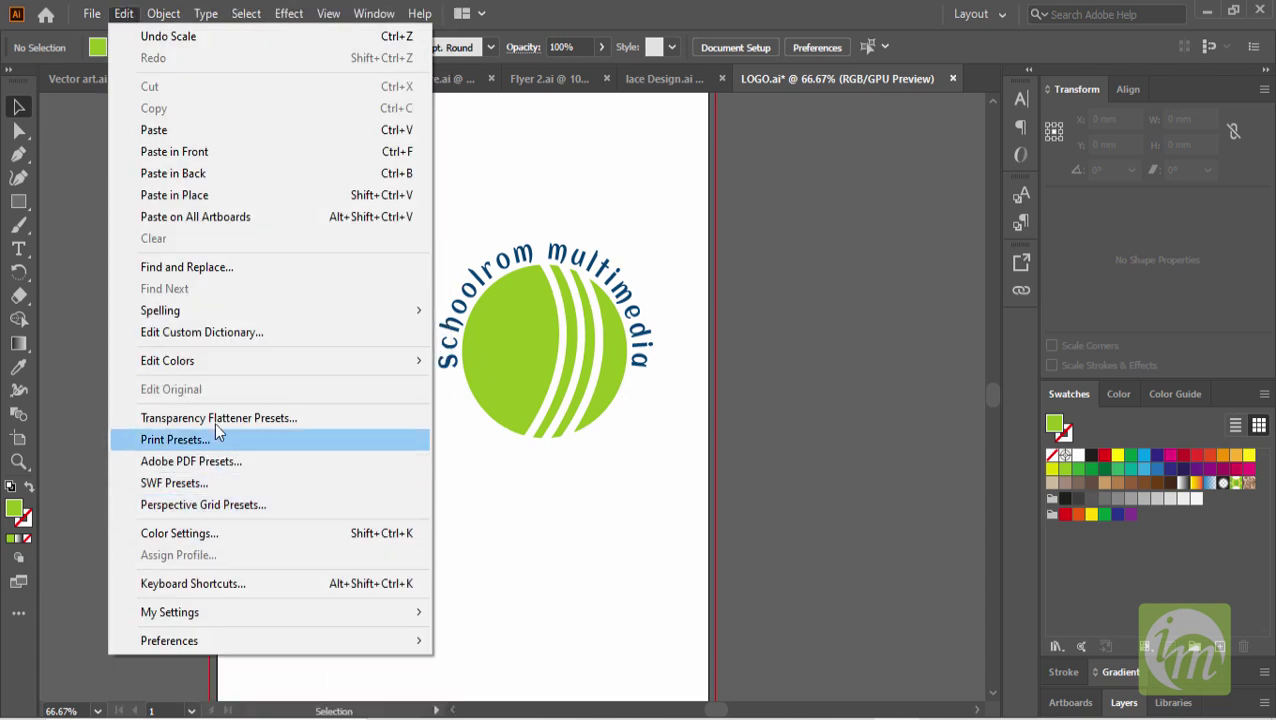
{"action": "mouse_move", "coordinate": [205, 641]}
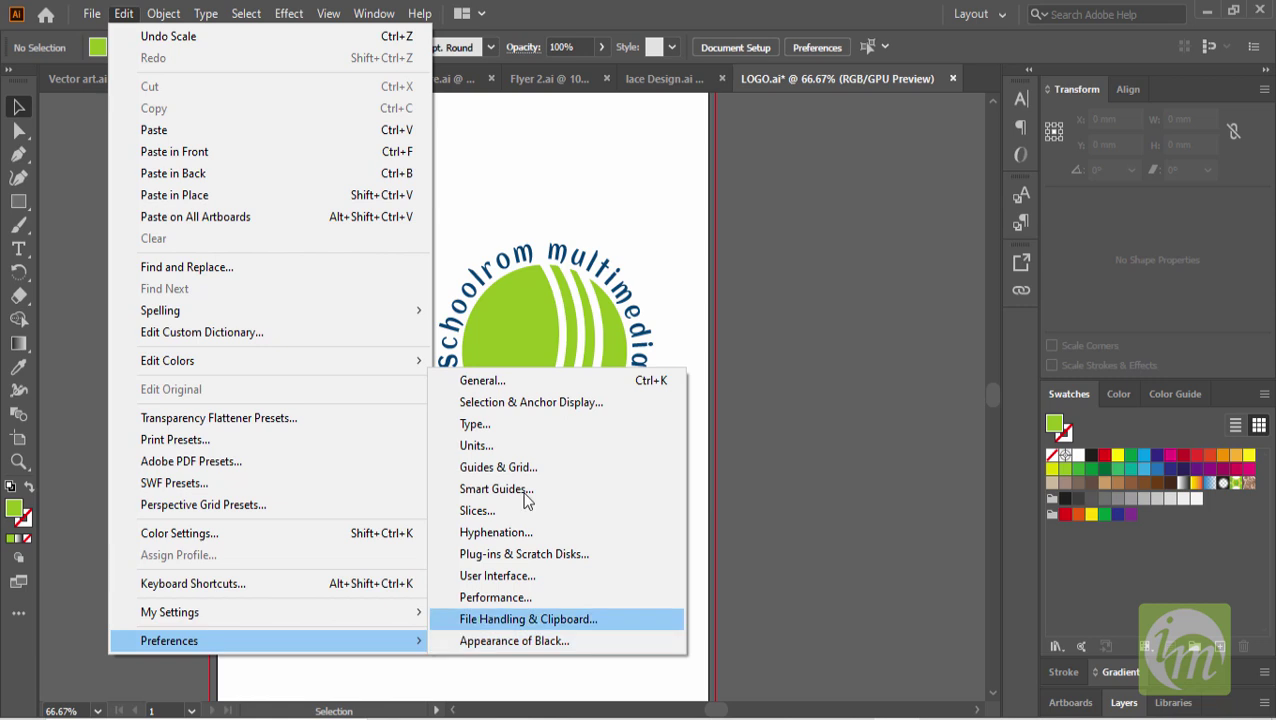
{"action": "left_click", "coordinate": [499, 383]}
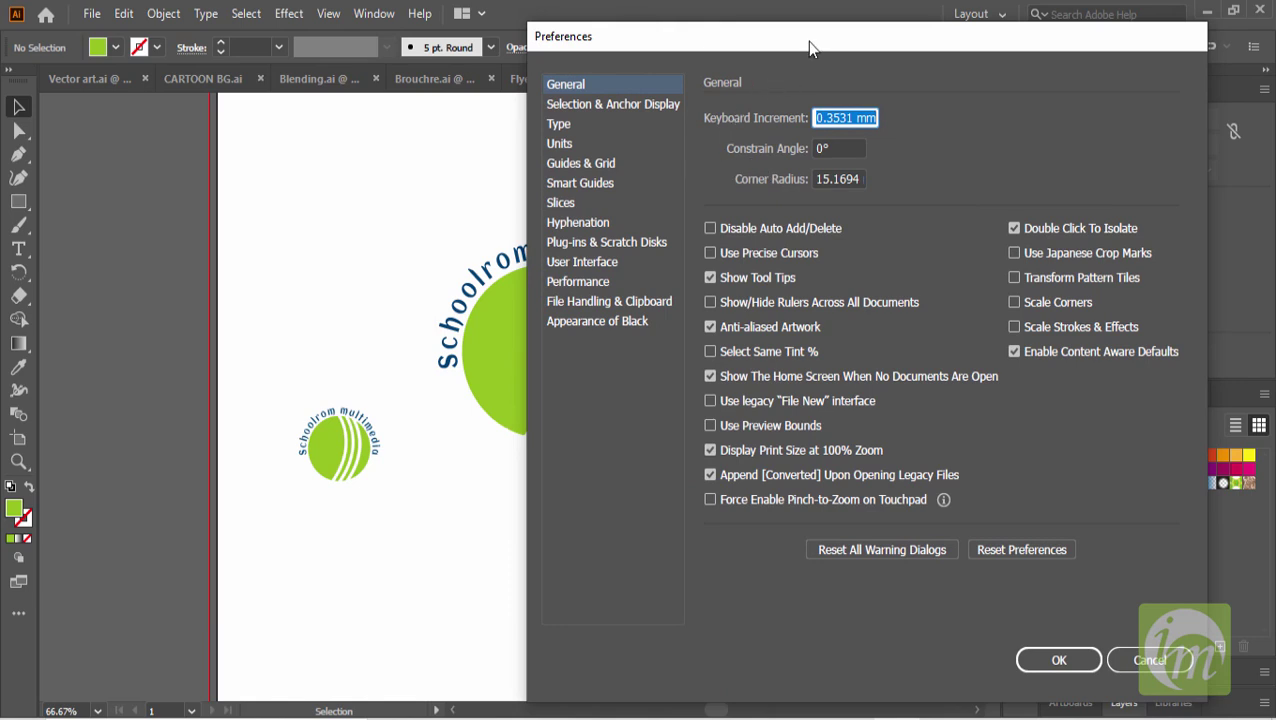
{"action": "left_click_drag", "start_coordinate": [849, 46], "coordinate": [434, 52]}
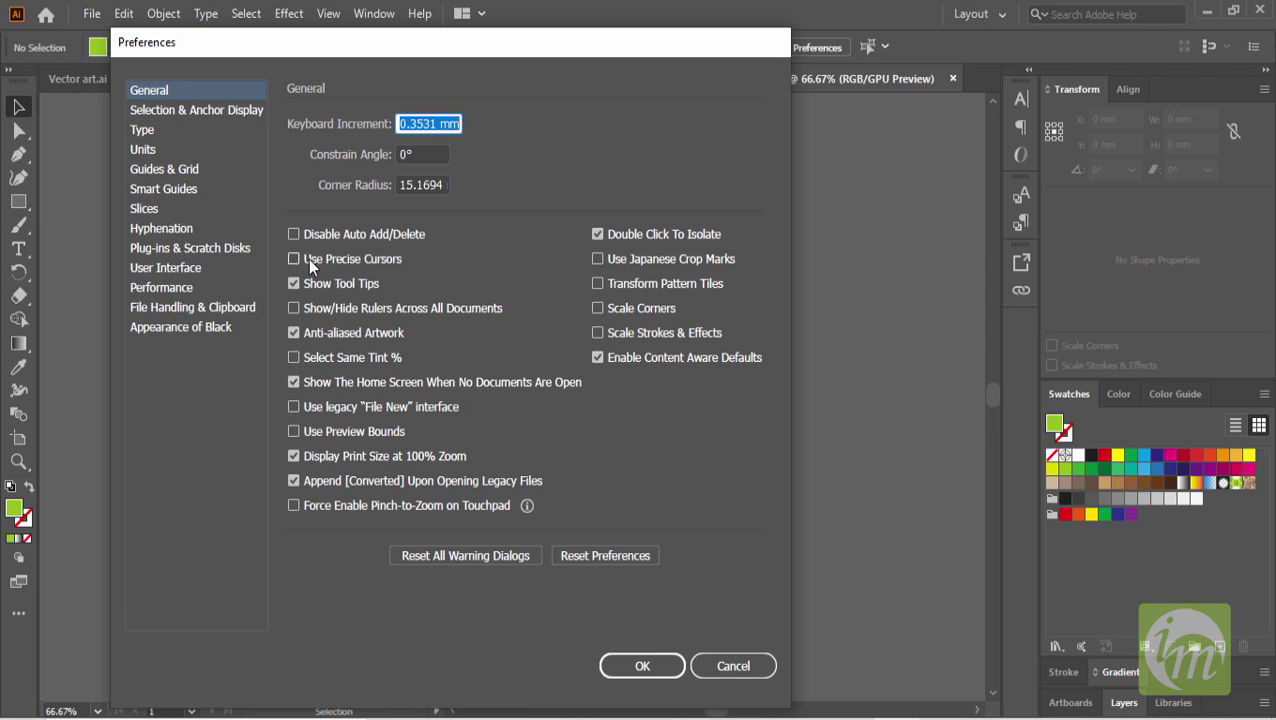
{"action": "left_click", "coordinate": [642, 666]}
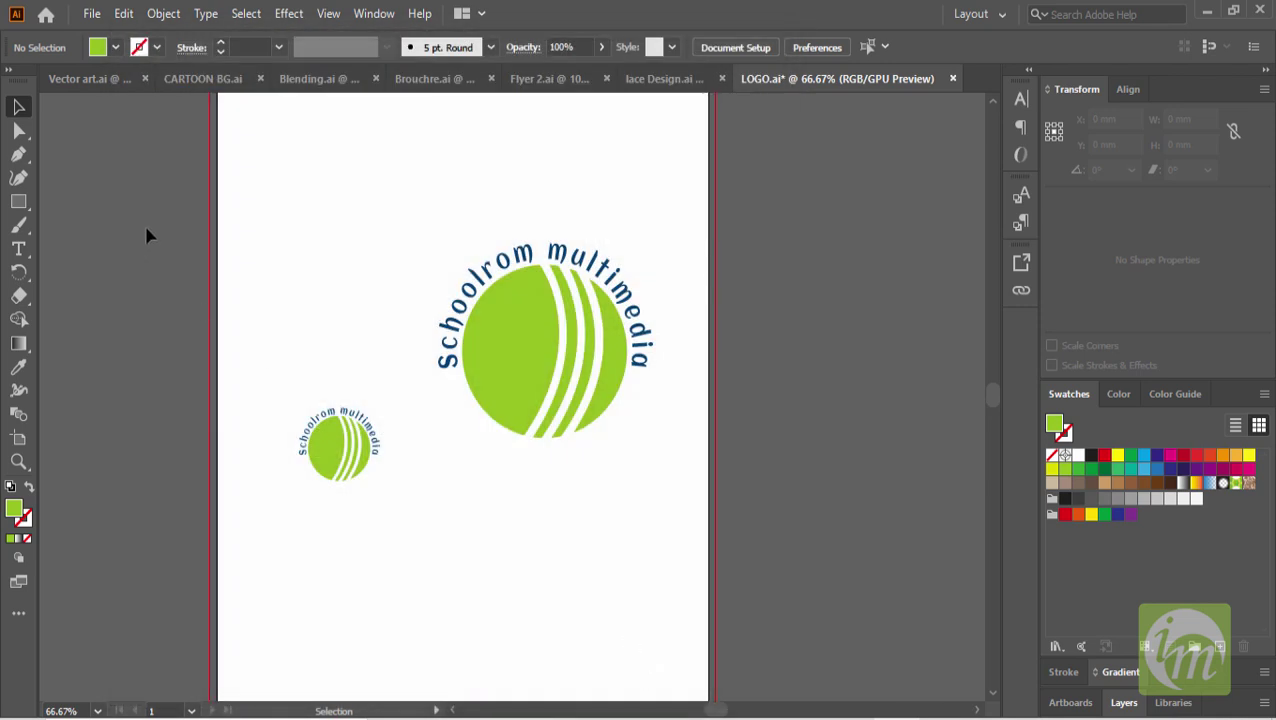
Switch to the Lasso tool and draw a freehand selection path above the vector logo.
{"action": "left_click", "coordinate": [18, 178]}
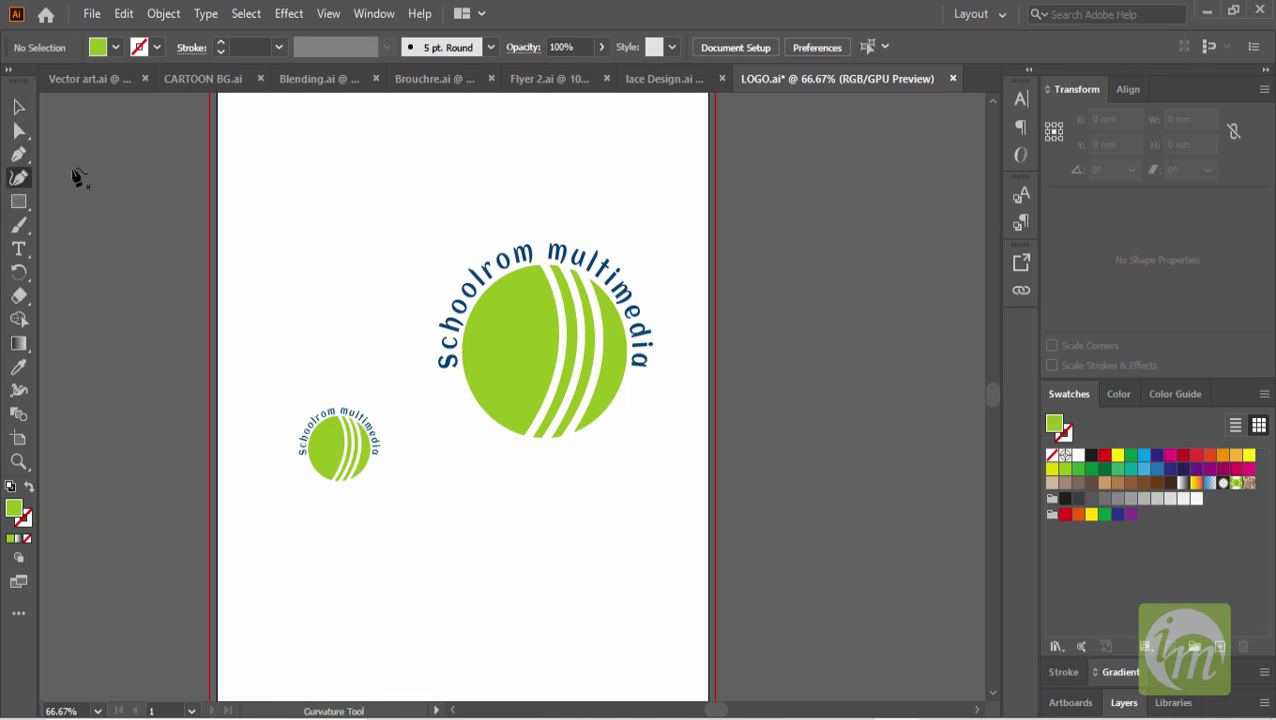
{"action": "left_click", "coordinate": [19, 158]}
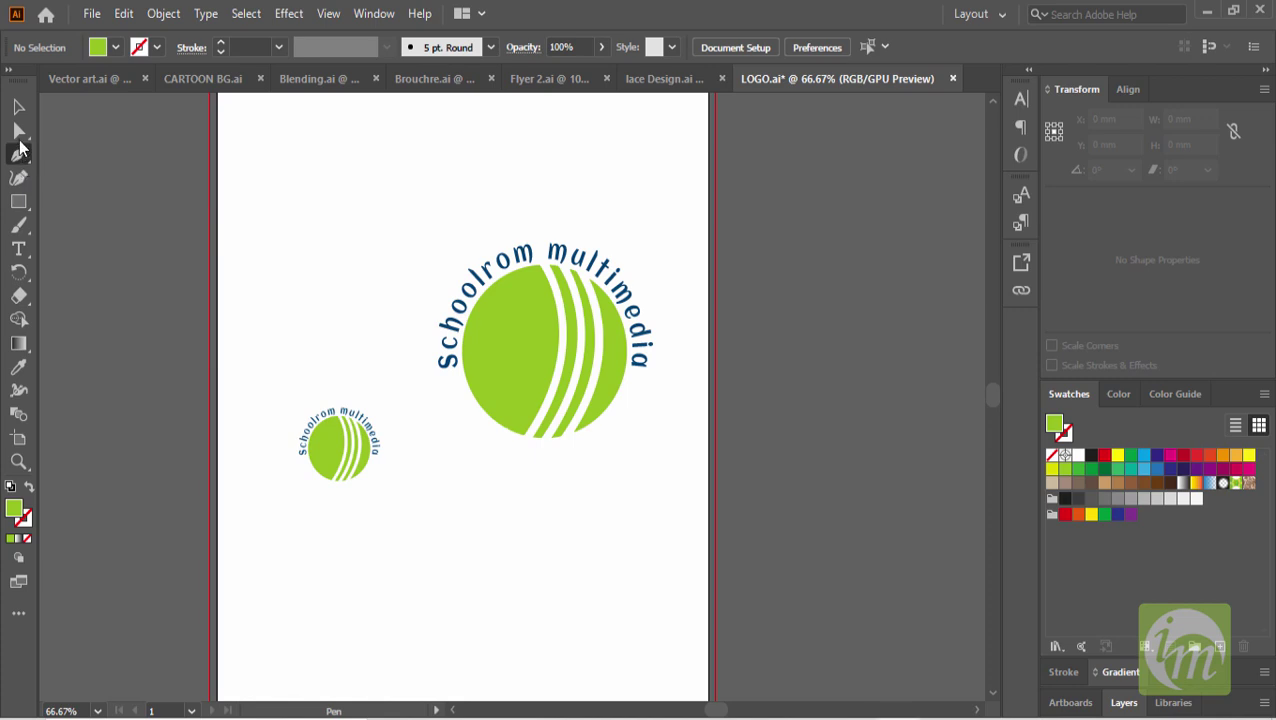
{"action": "left_click", "coordinate": [18, 130]}
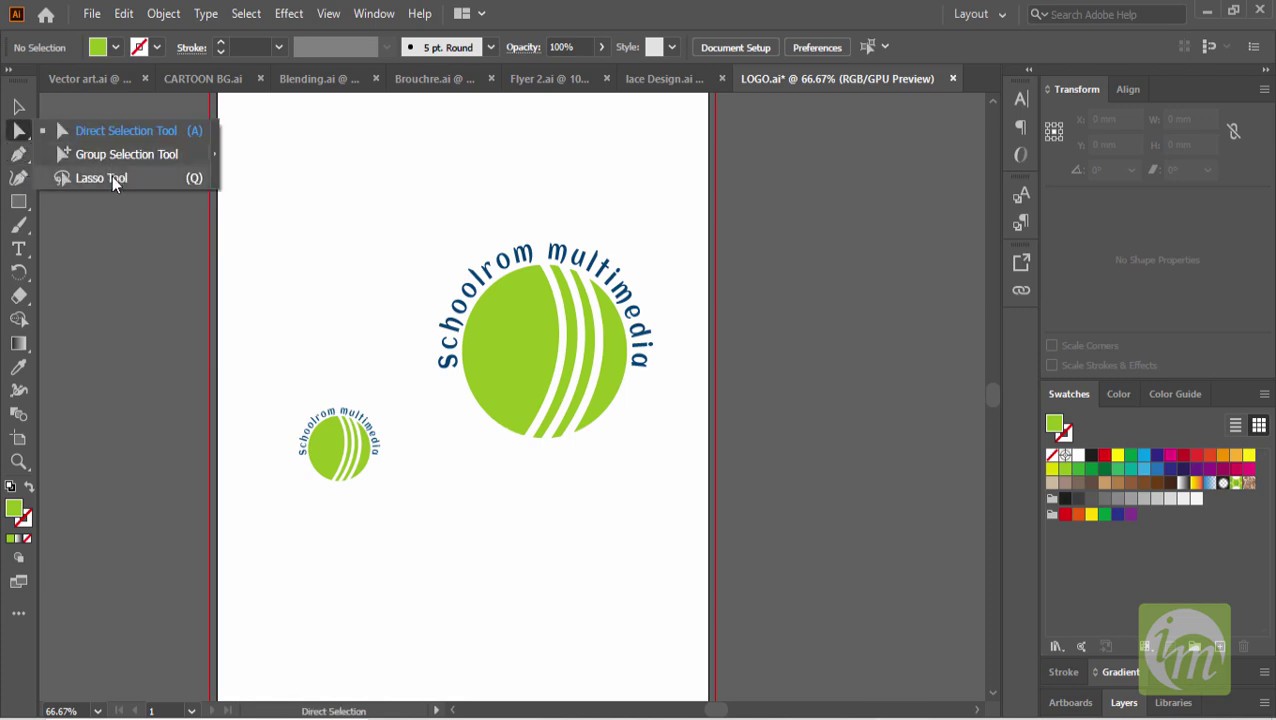
{"action": "left_click", "coordinate": [101, 178]}
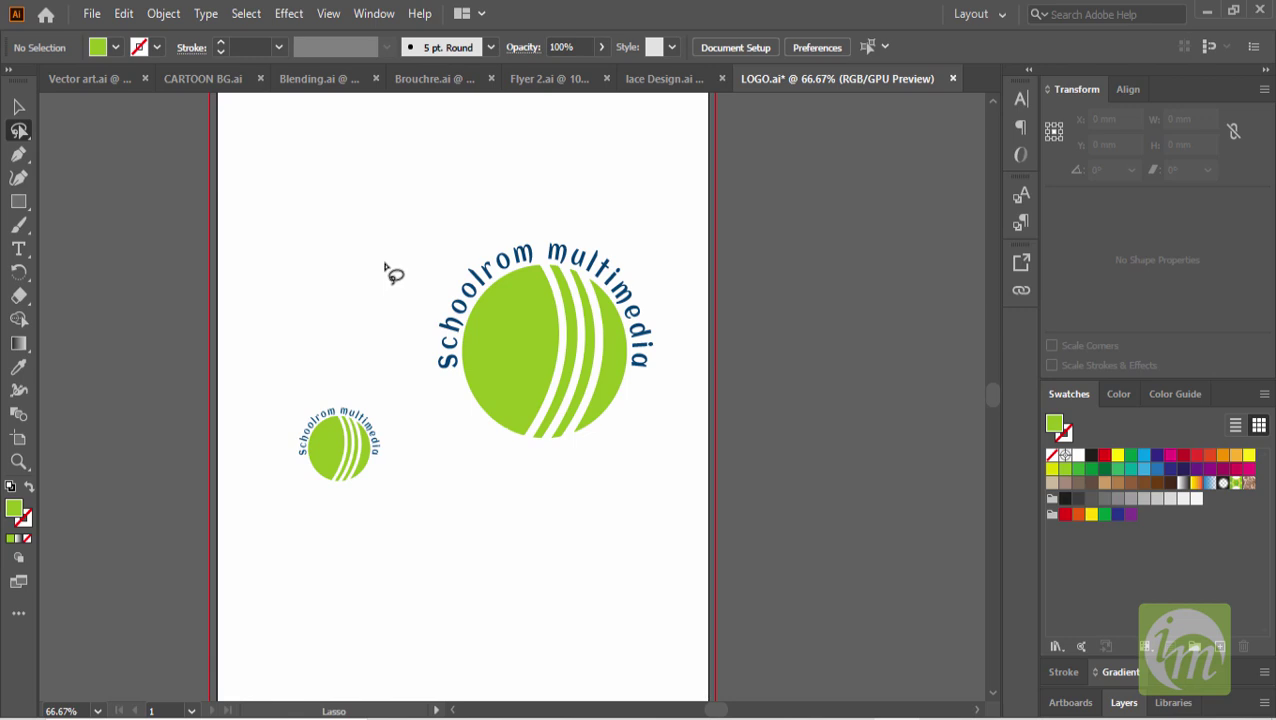
{"action": "mouse_move", "coordinate": [382, 270]}
{"action": "left_mouse_down"}
{"action": "mouse_move", "coordinate": [406, 204]}
{"action": "mouse_move", "coordinate": [617, 217]}
{"action": "left_mouse_up"}
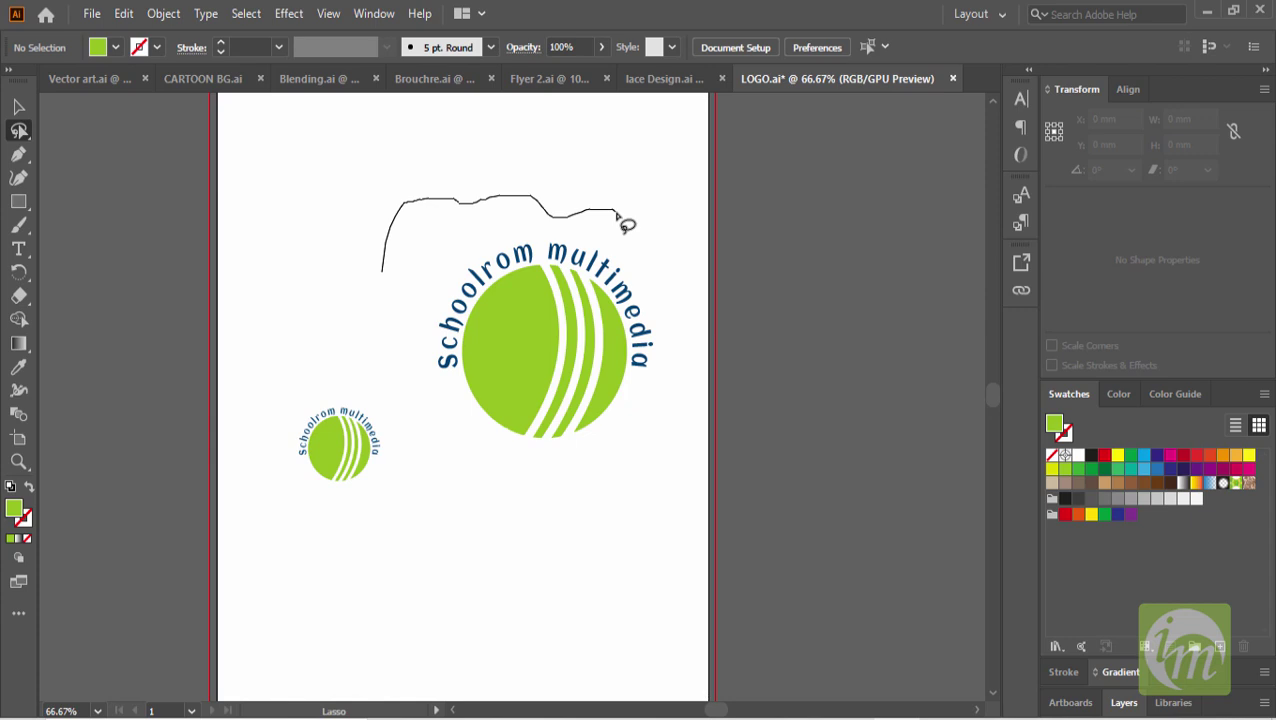
{"action": "left_click_drag", "start_coordinate": [617, 216], "coordinate": [626, 219]}
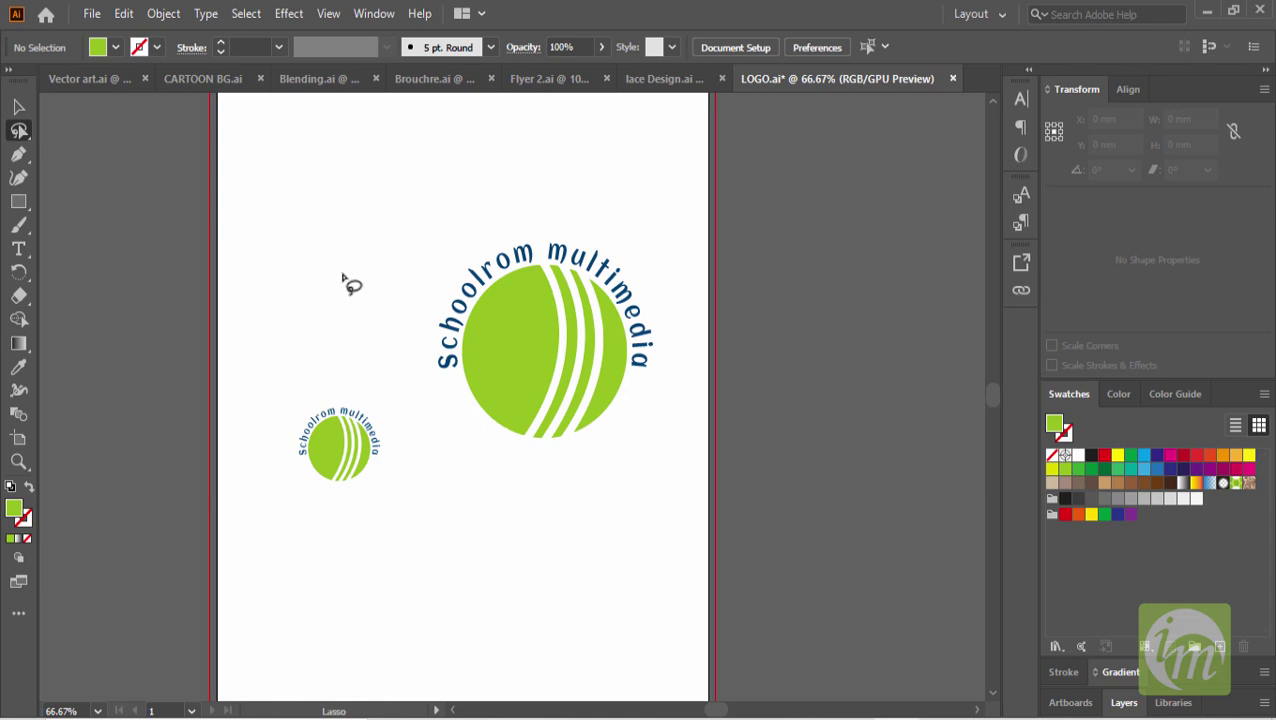
Turn on Use Precise Cursors in the General preferences and lasso the vector logo's striped circle.
{"action": "left_click", "coordinate": [133, 15]}
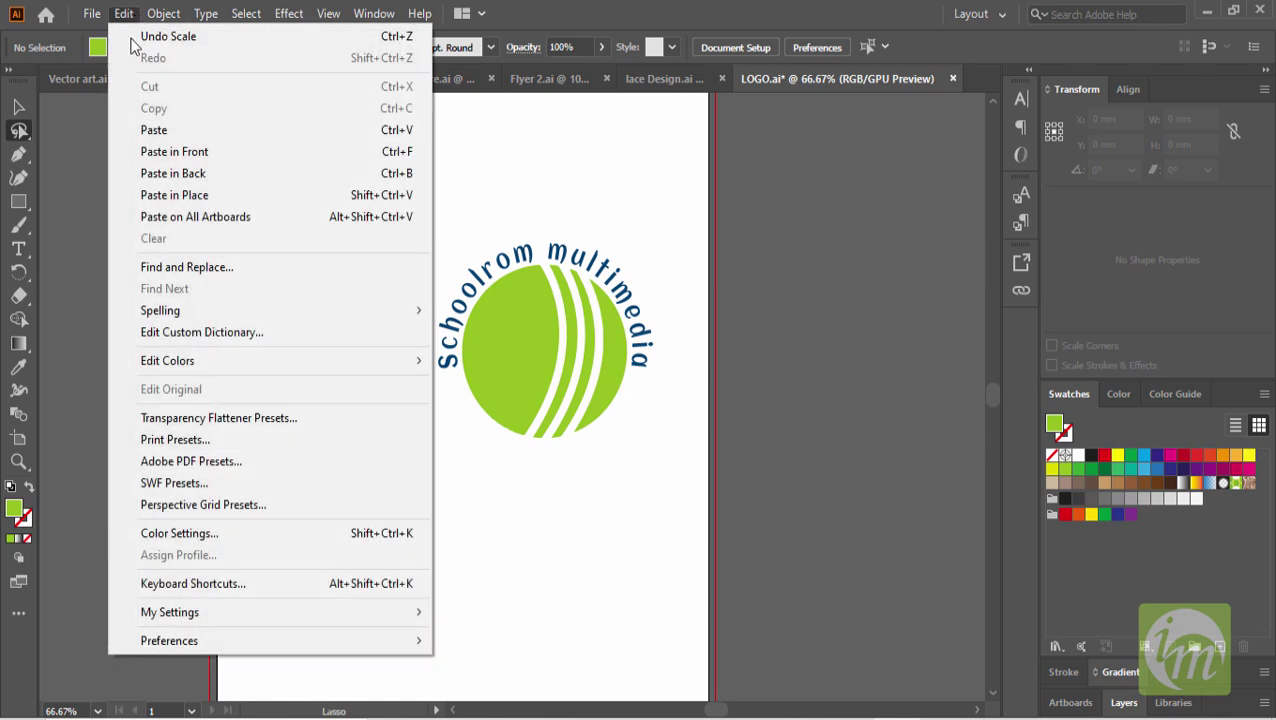
{"action": "mouse_move", "coordinate": [271, 641]}
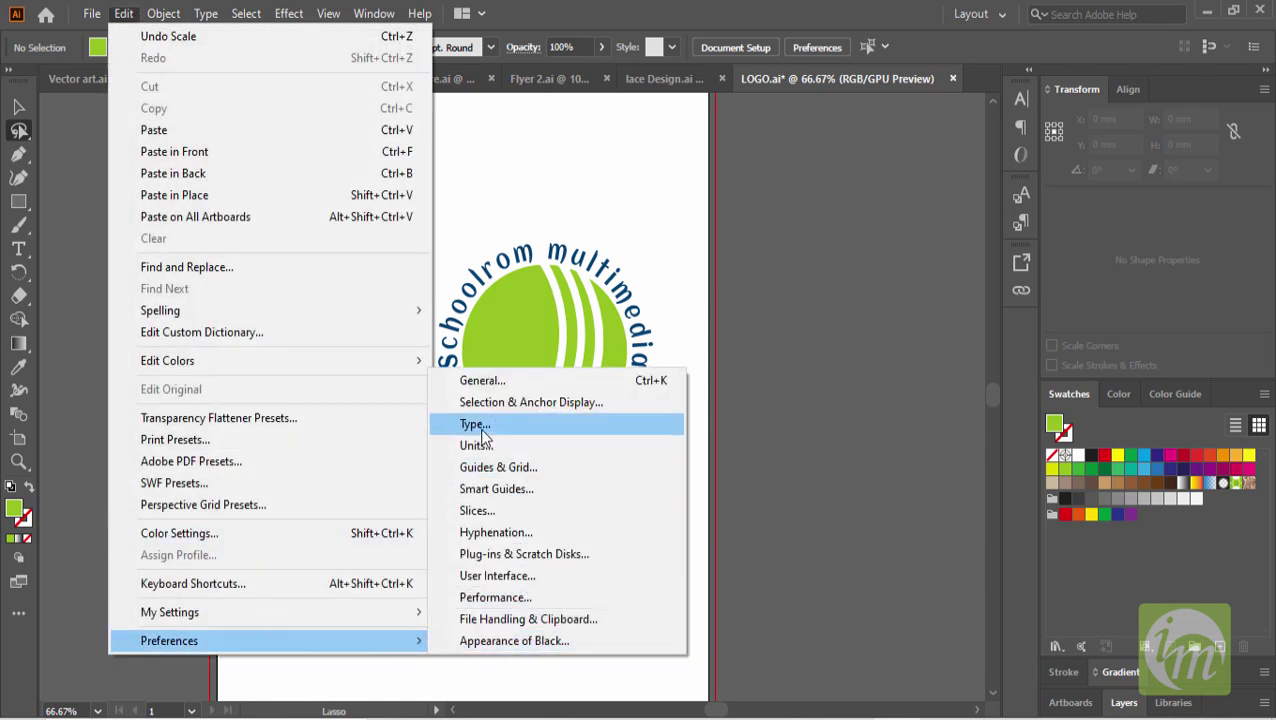
{"action": "left_click", "coordinate": [498, 382]}
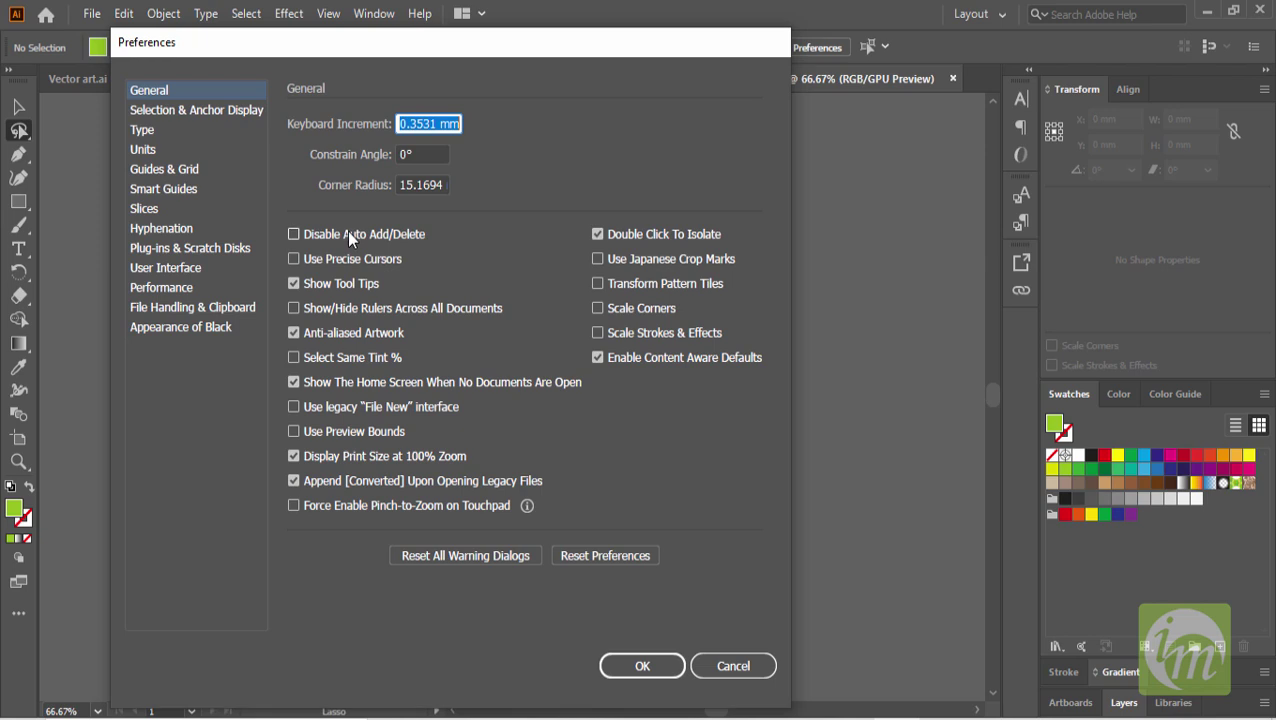
{"action": "left_click", "coordinate": [315, 260]}
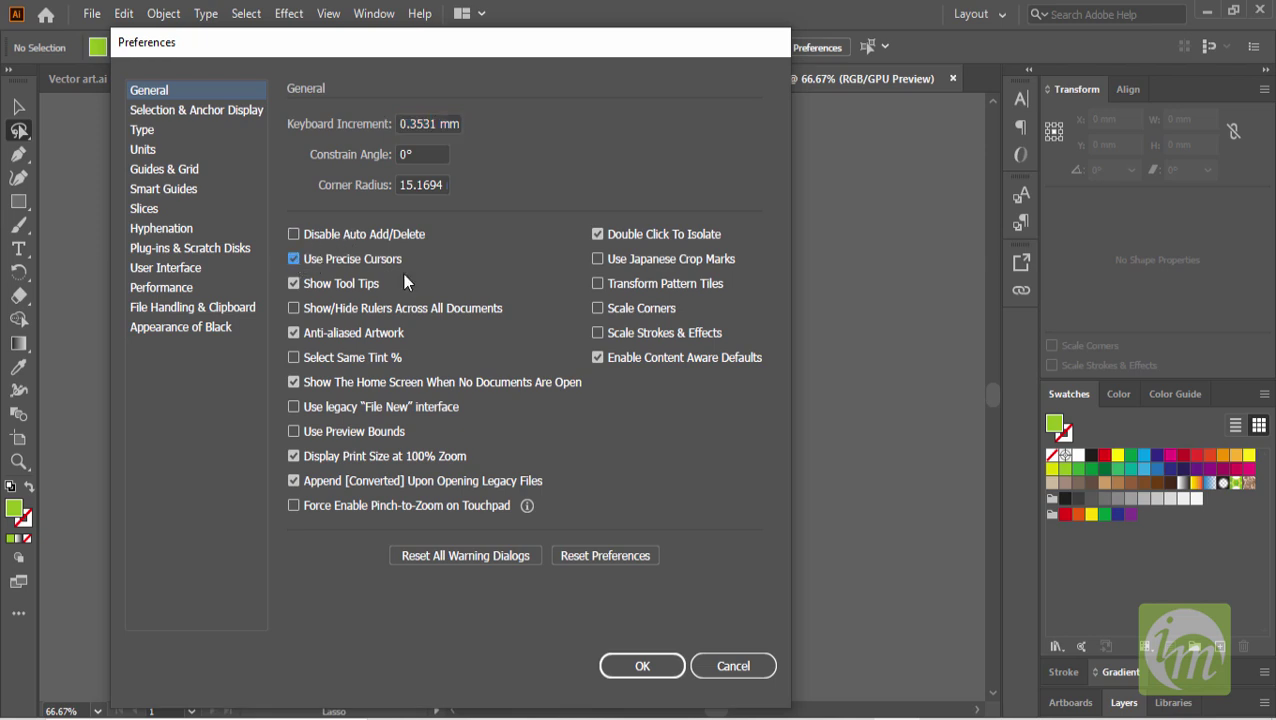
{"action": "left_click", "coordinate": [642, 665]}
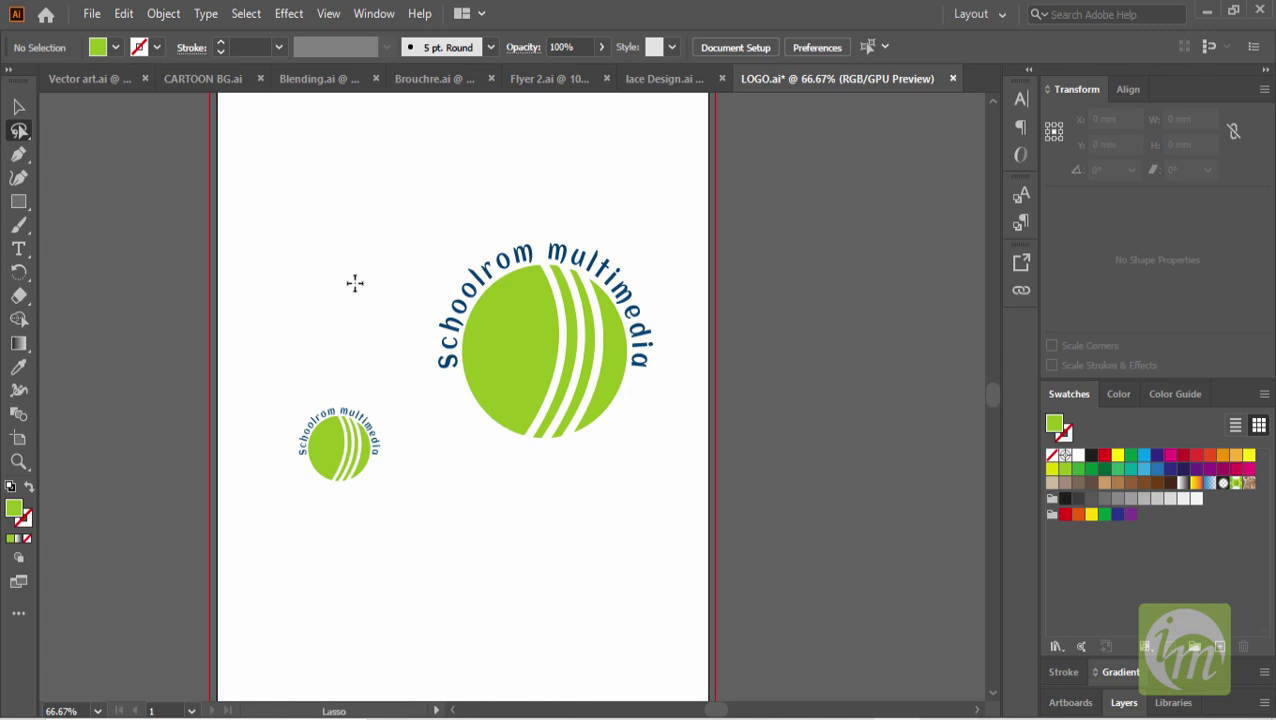
{"action": "mouse_move", "coordinate": [425, 379]}
{"action": "left_mouse_down"}
{"action": "mouse_move", "coordinate": [390, 289]}
{"action": "mouse_move", "coordinate": [450, 178]}
{"action": "mouse_move", "coordinate": [627, 201]}
{"action": "mouse_move", "coordinate": [703, 288]}
{"action": "mouse_move", "coordinate": [695, 431]}
{"action": "mouse_move", "coordinate": [615, 485]}
{"action": "mouse_move", "coordinate": [452, 423]}
{"action": "mouse_move", "coordinate": [421, 373]}
{"action": "left_mouse_up"}
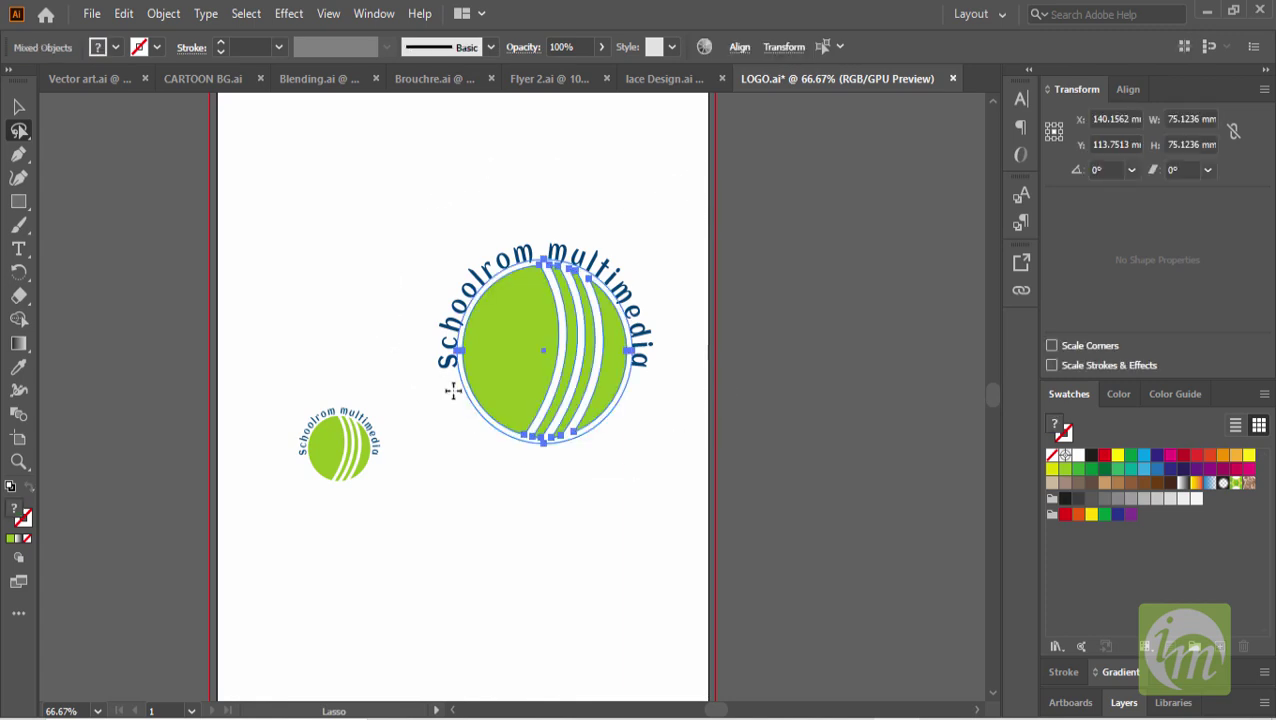
Reopen the General preferences, turn on Scale Strokes & Effects, and move the dialog so all its options are visible.
{"action": "left_click", "coordinate": [118, 14]}
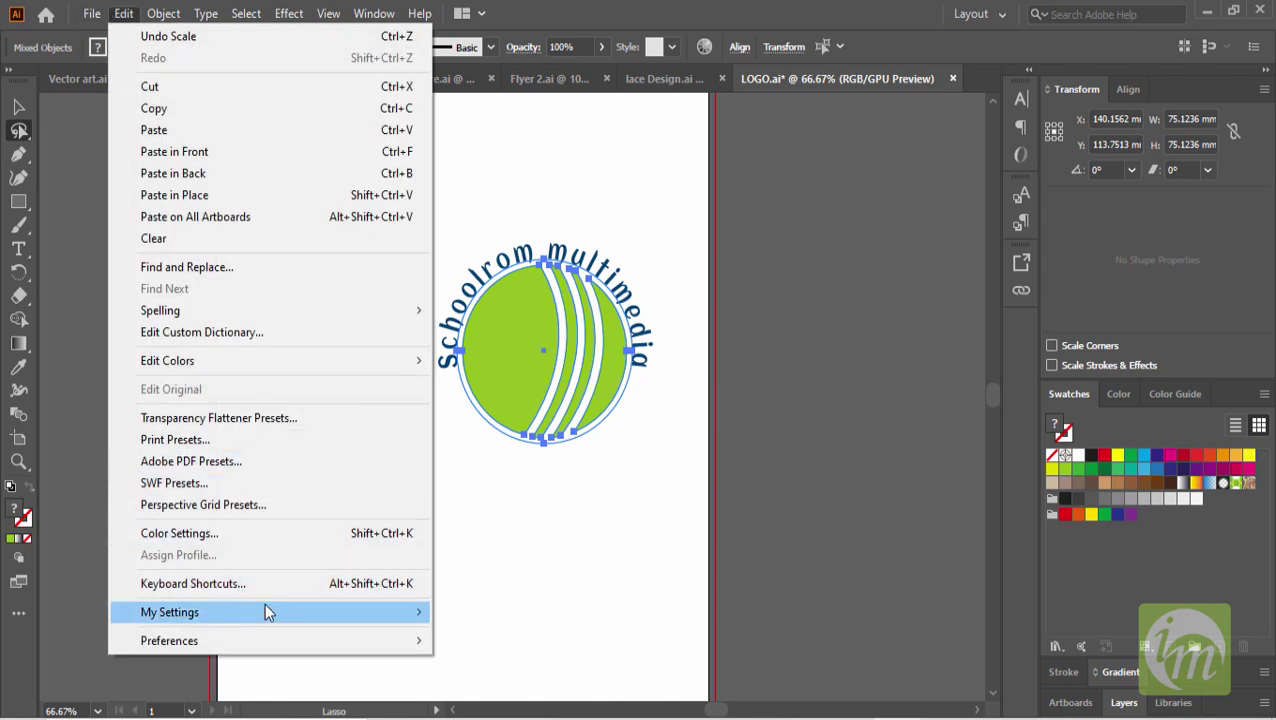
{"action": "mouse_move", "coordinate": [314, 644]}
{"action": "left_click", "coordinate": [518, 376]}
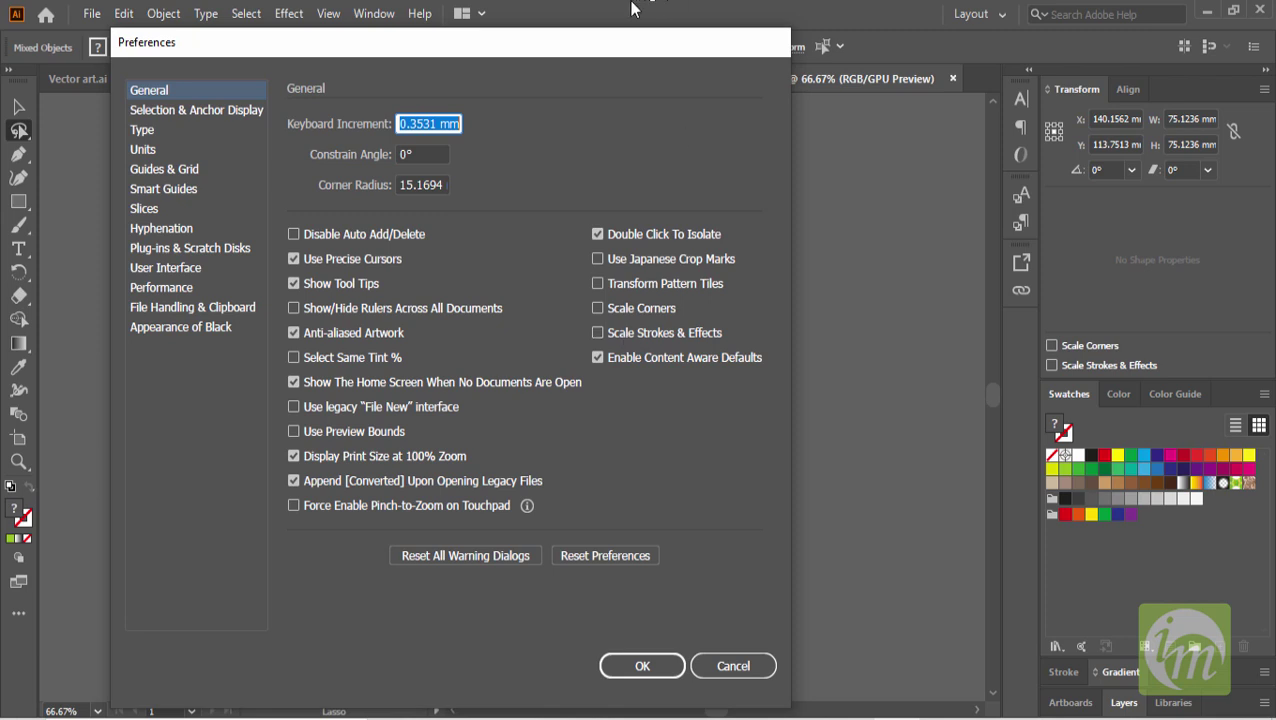
{"action": "left_click_drag", "start_coordinate": [606, 51], "coordinate": [1059, 215]}
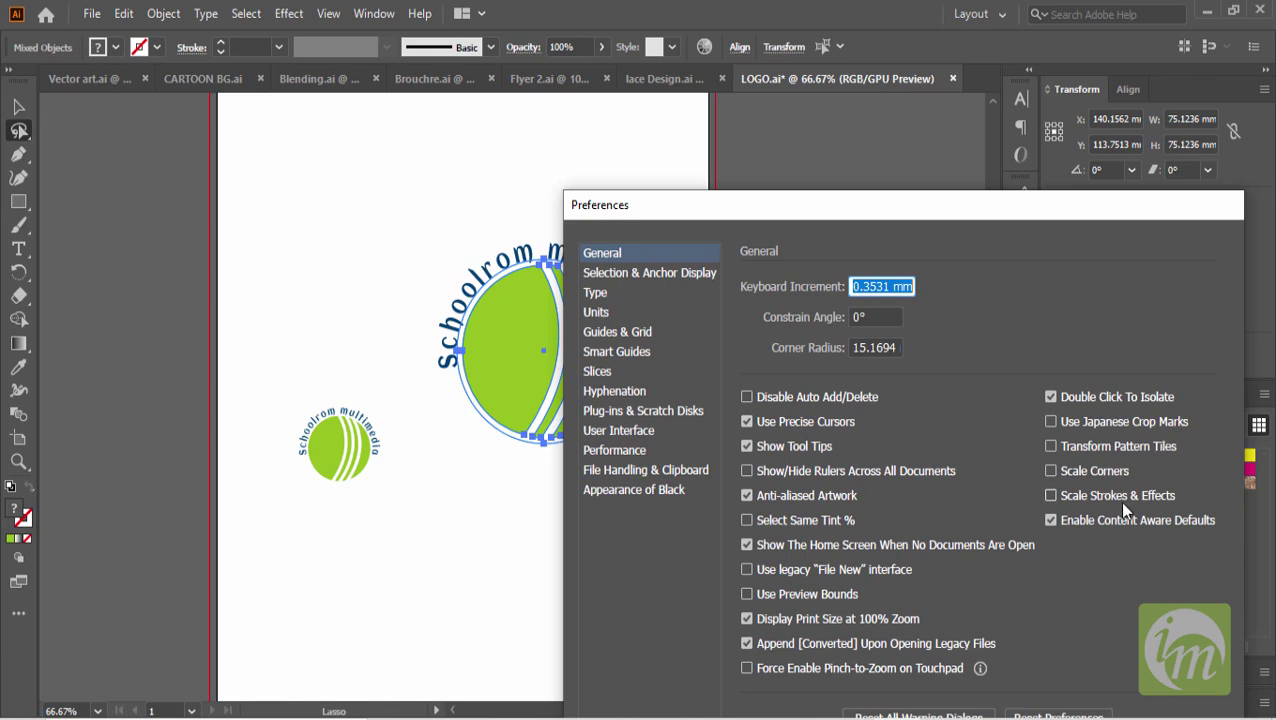
{"action": "left_click_drag", "start_coordinate": [1043, 215], "coordinate": [853, 136]}
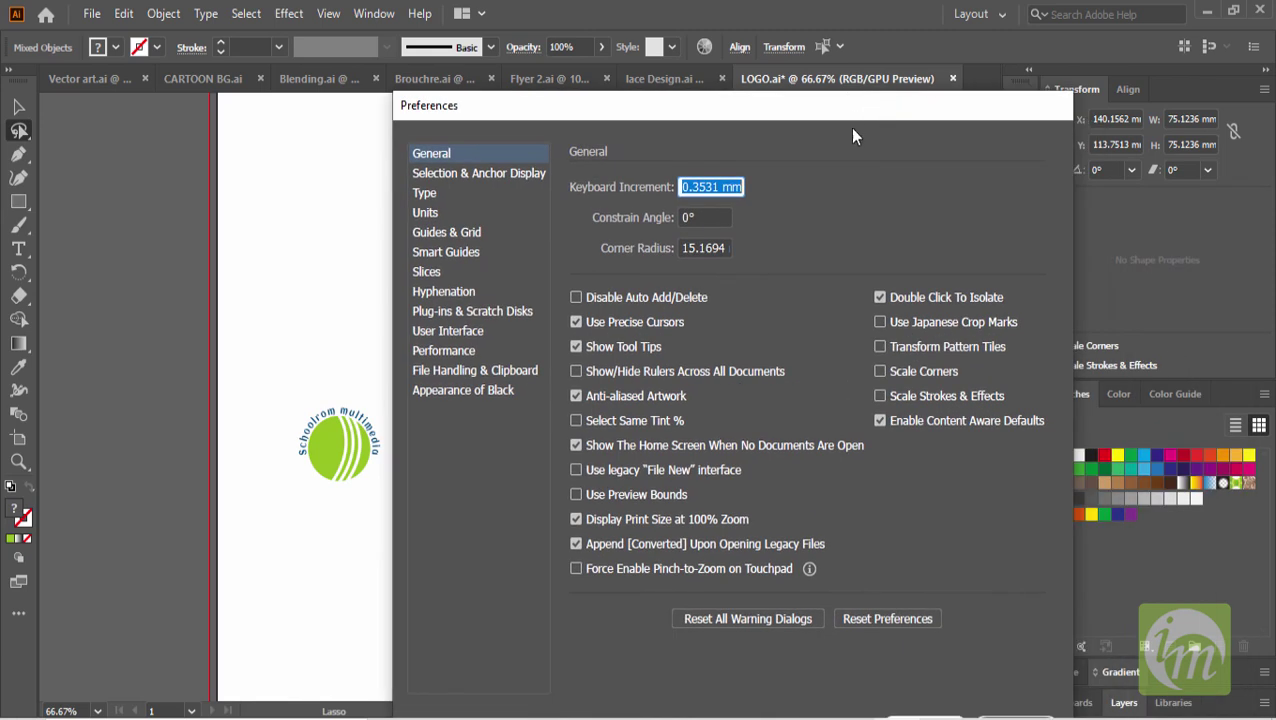
{"action": "left_click", "coordinate": [911, 398]}
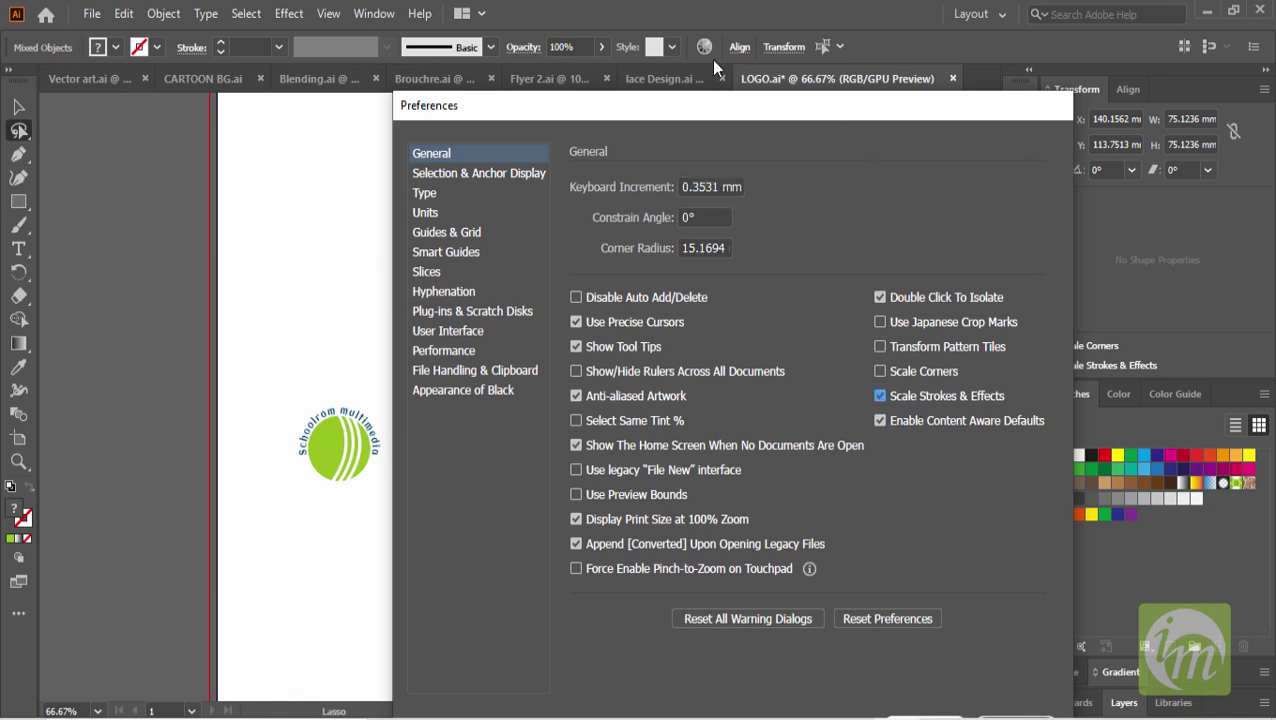
{"action": "left_click_drag", "start_coordinate": [779, 115], "coordinate": [658, 64]}
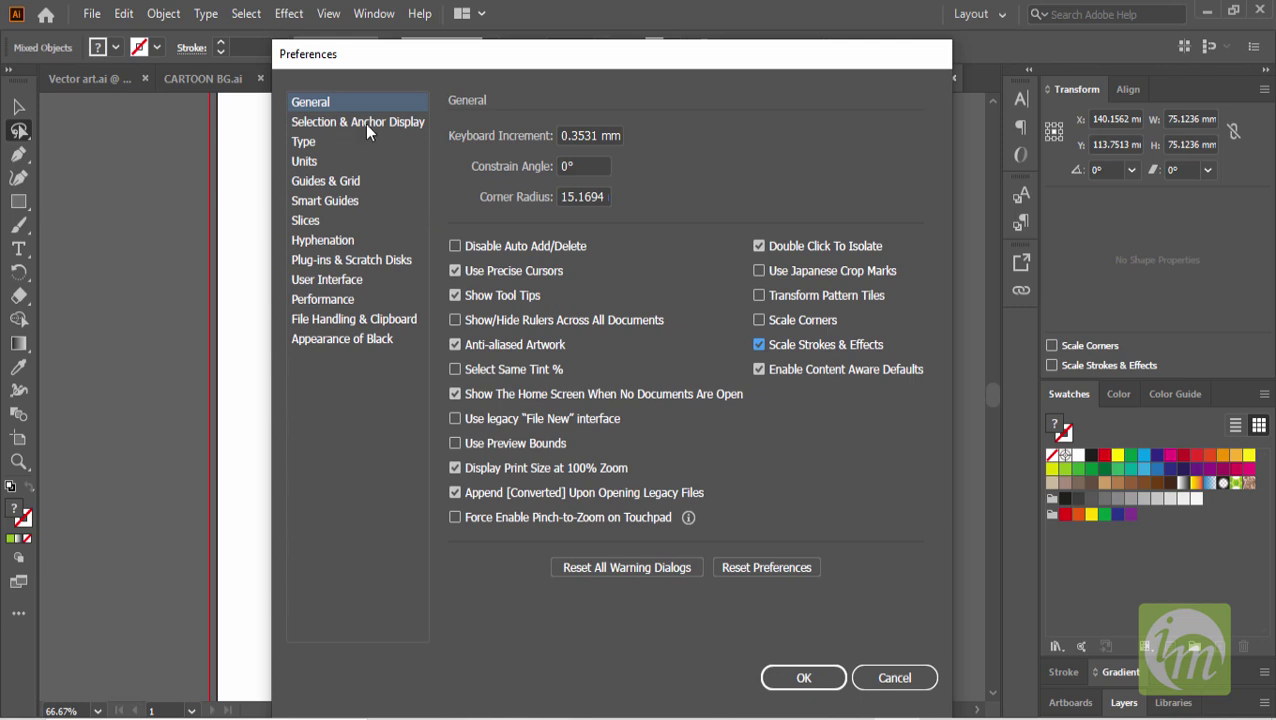
Examine the Type preferences and the choices for the number of recent fonts.
{"action": "left_click", "coordinate": [302, 143]}
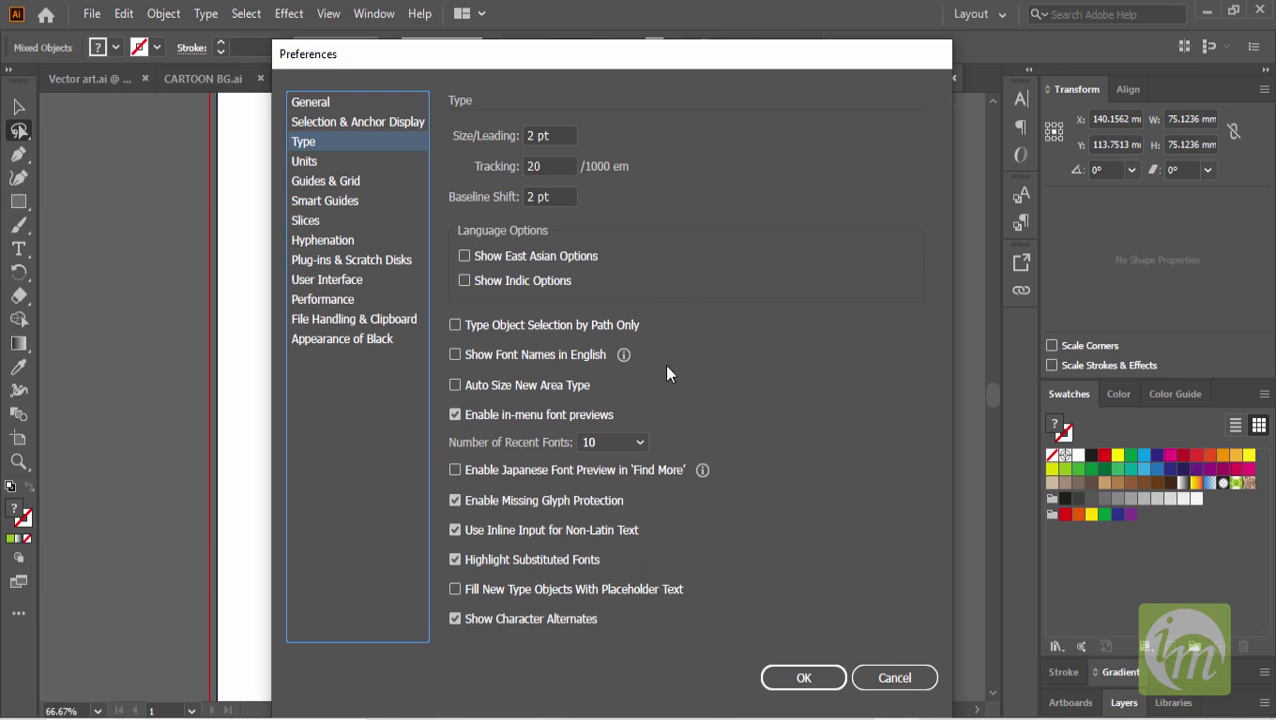
{"action": "left_click", "coordinate": [640, 442]}
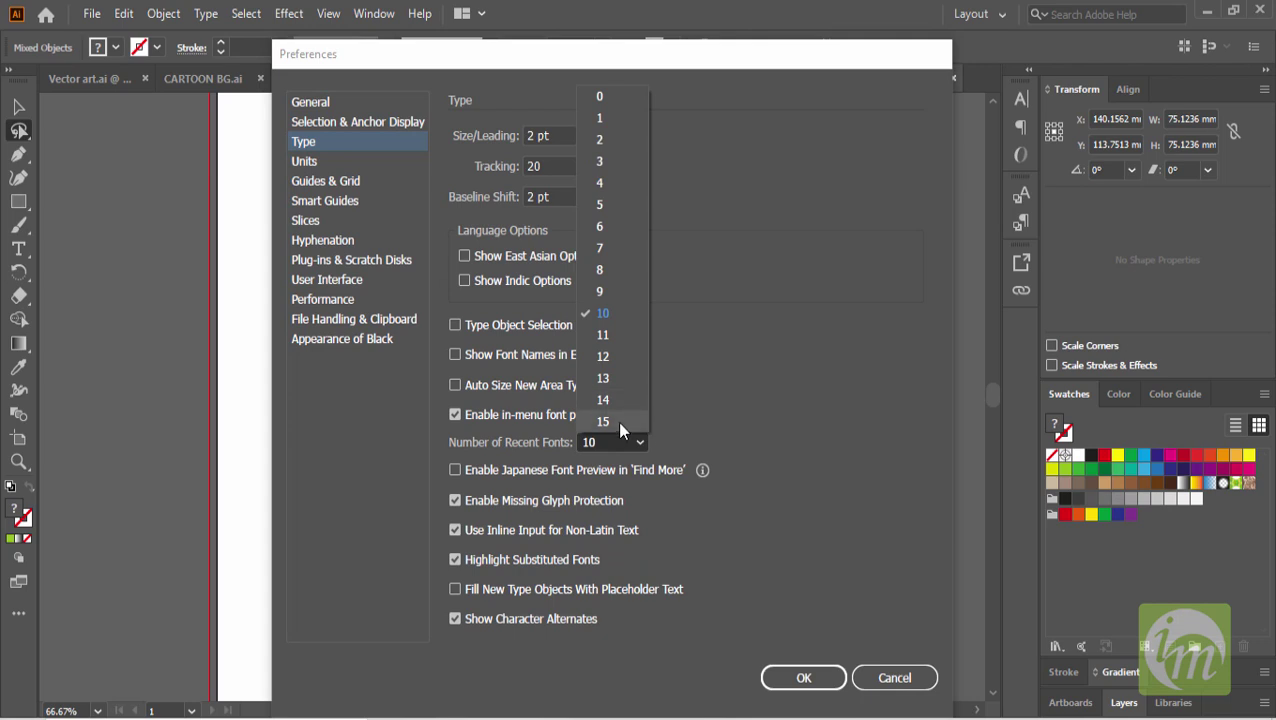
{"action": "left_click", "coordinate": [694, 397]}
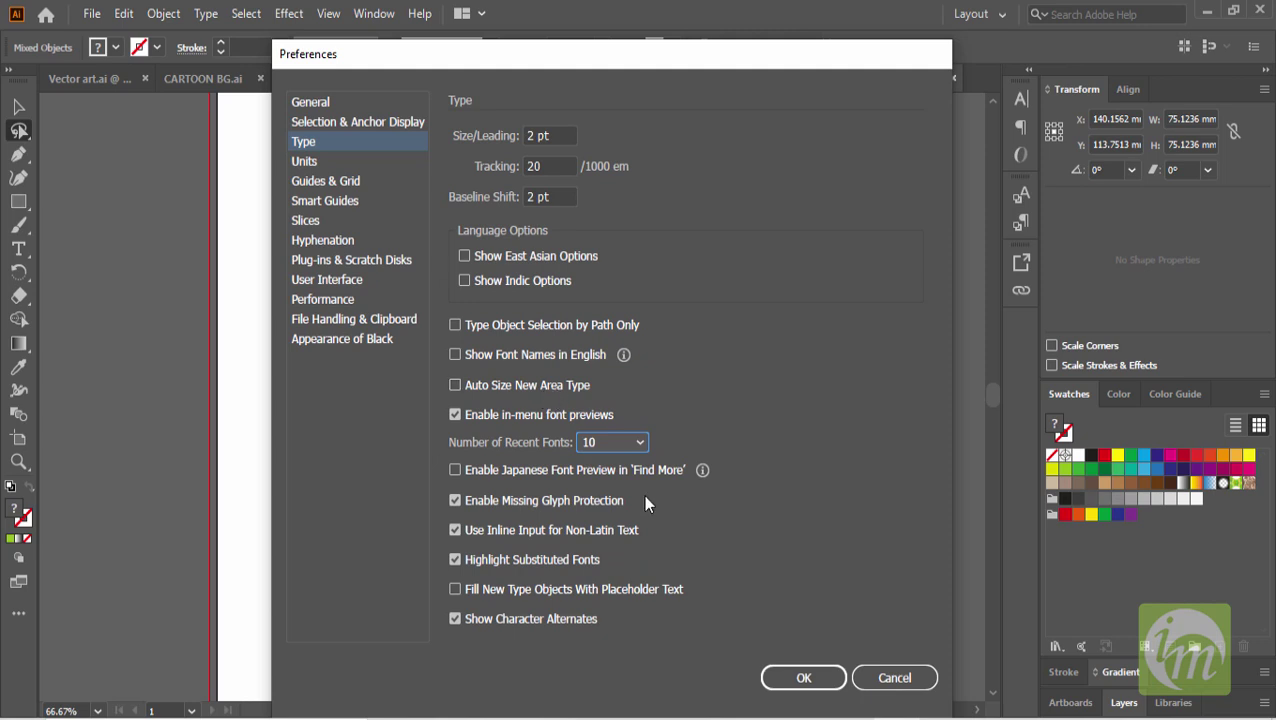
Set the general measurement unit to Centimeters in the Units preferences.
{"action": "left_click", "coordinate": [310, 165]}
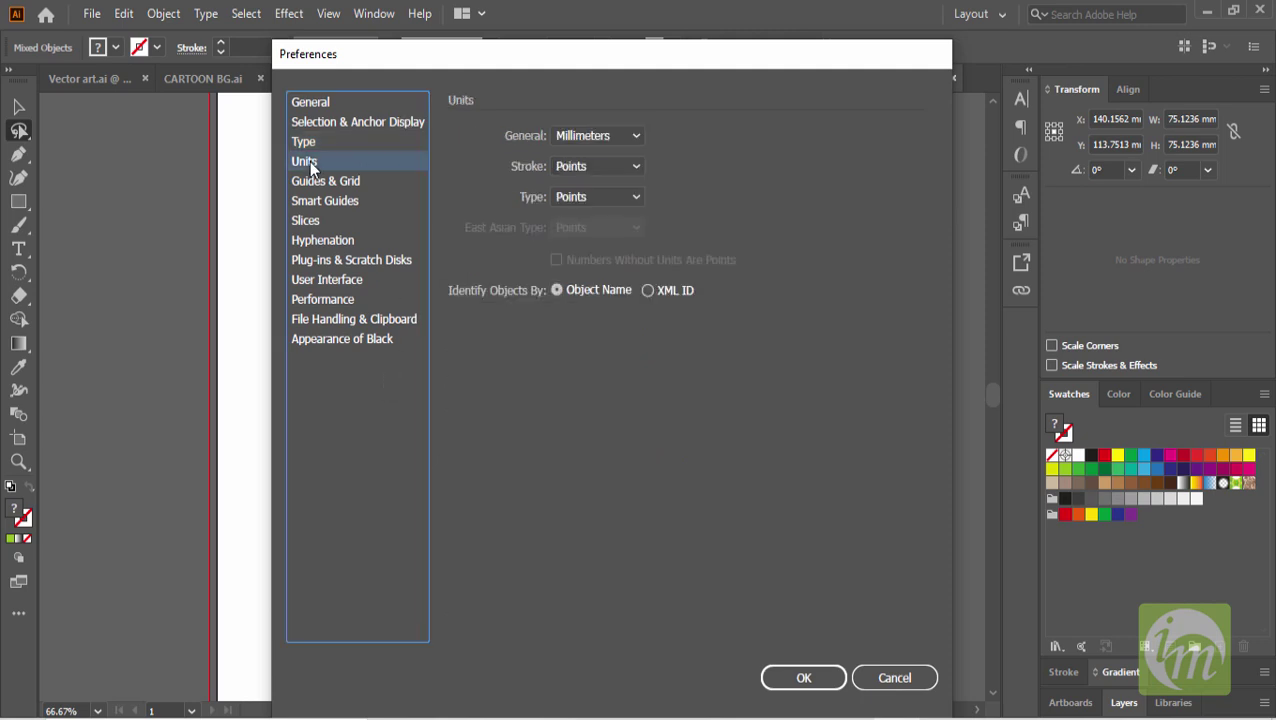
{"action": "left_click", "coordinate": [603, 137]}
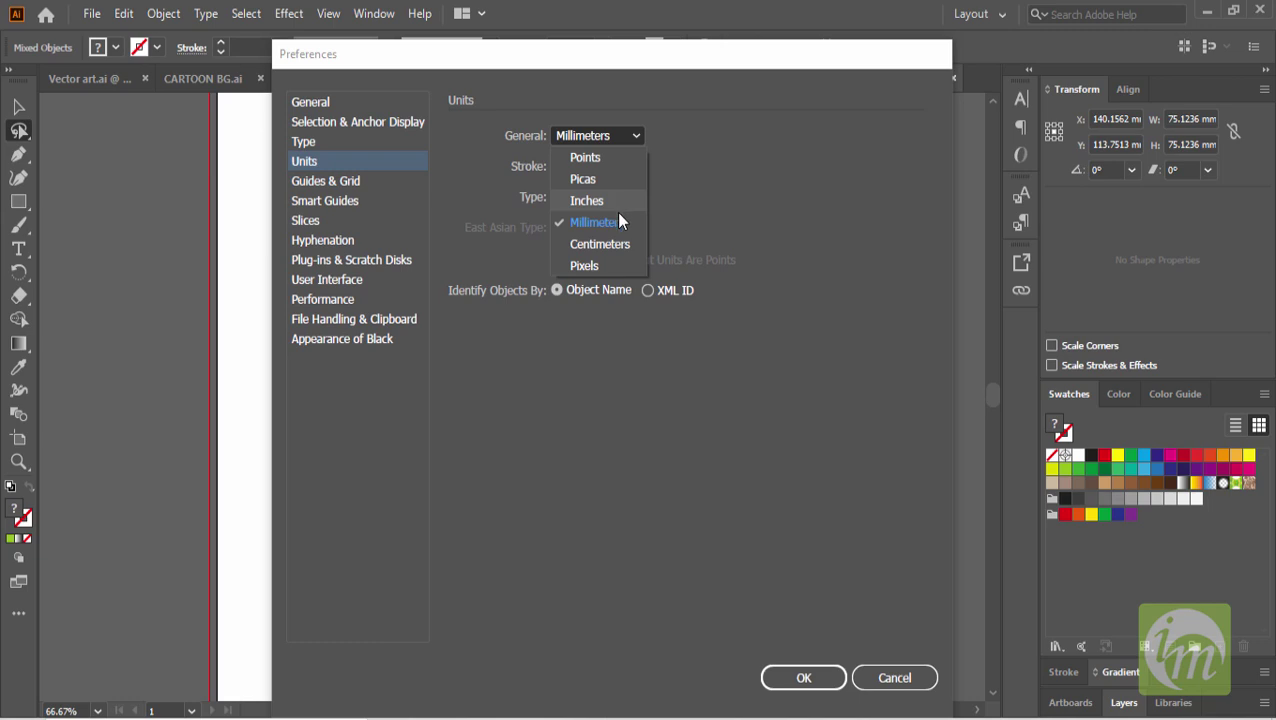
{"action": "left_click", "coordinate": [715, 211]}
{"action": "left_click", "coordinate": [599, 136]}
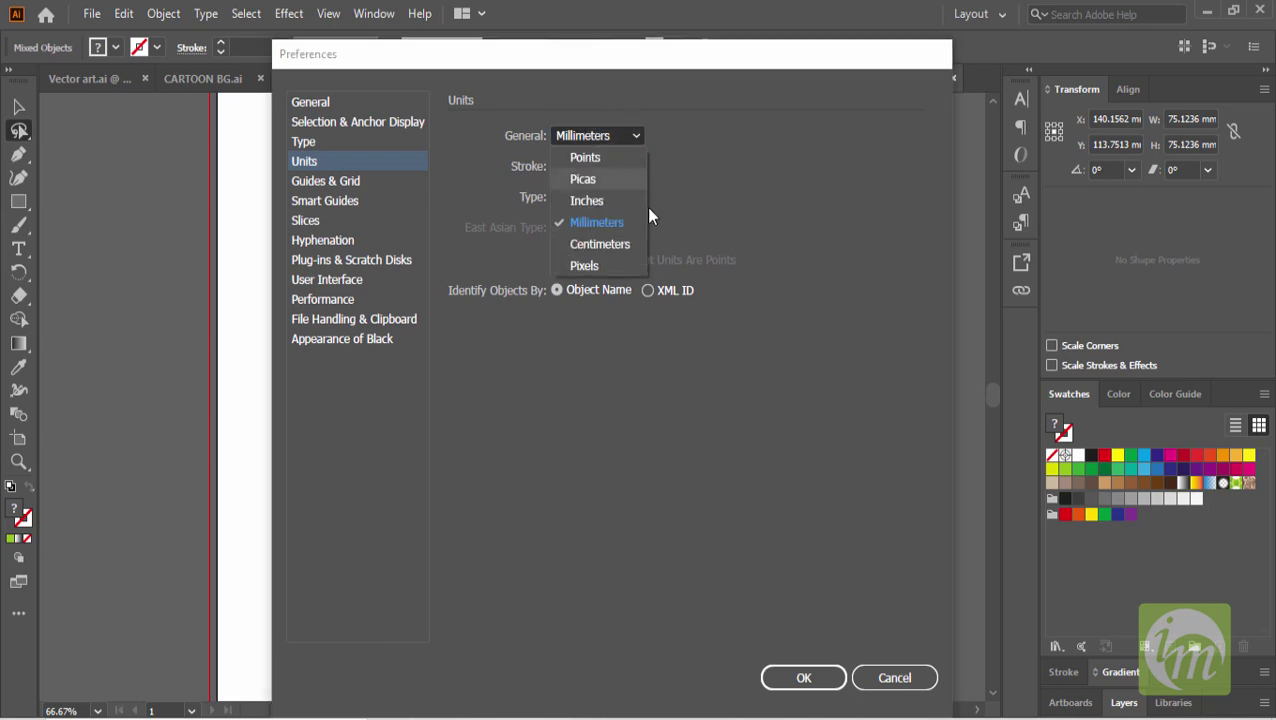
{"action": "left_click", "coordinate": [624, 256]}
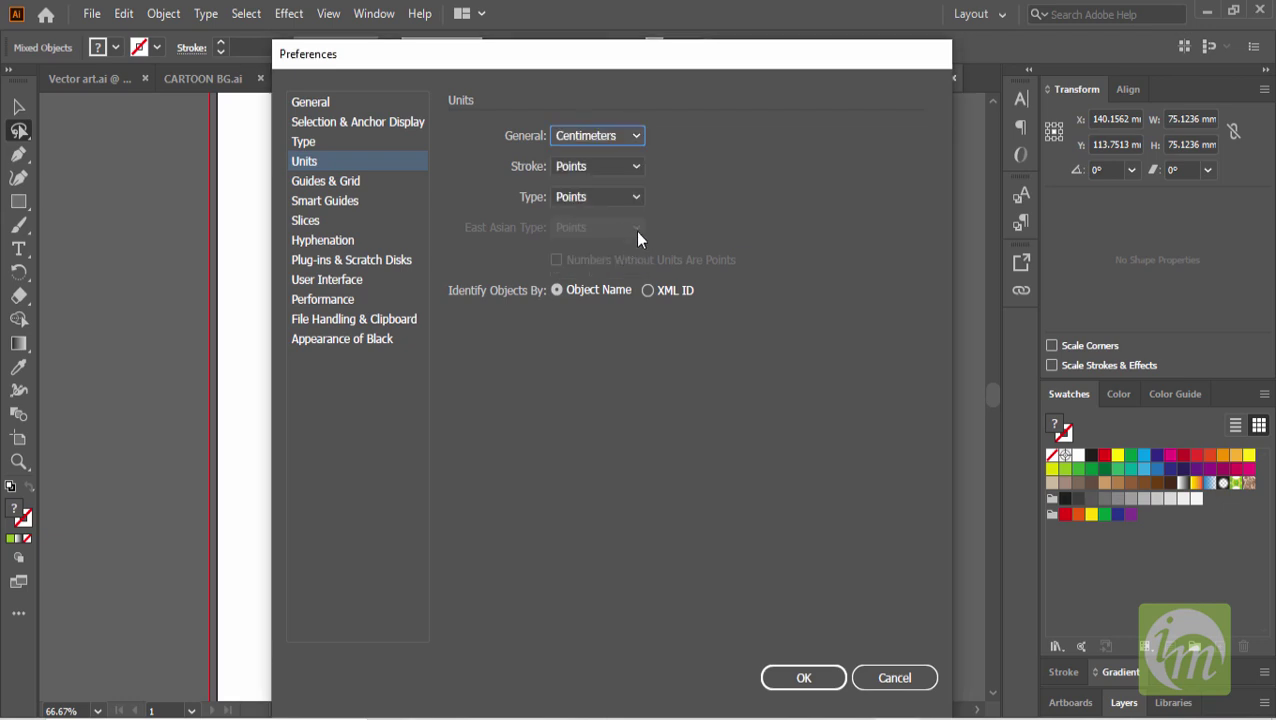
Examine the available stroke and type measurement units in the Units preferences.
{"action": "left_click", "coordinate": [634, 166]}
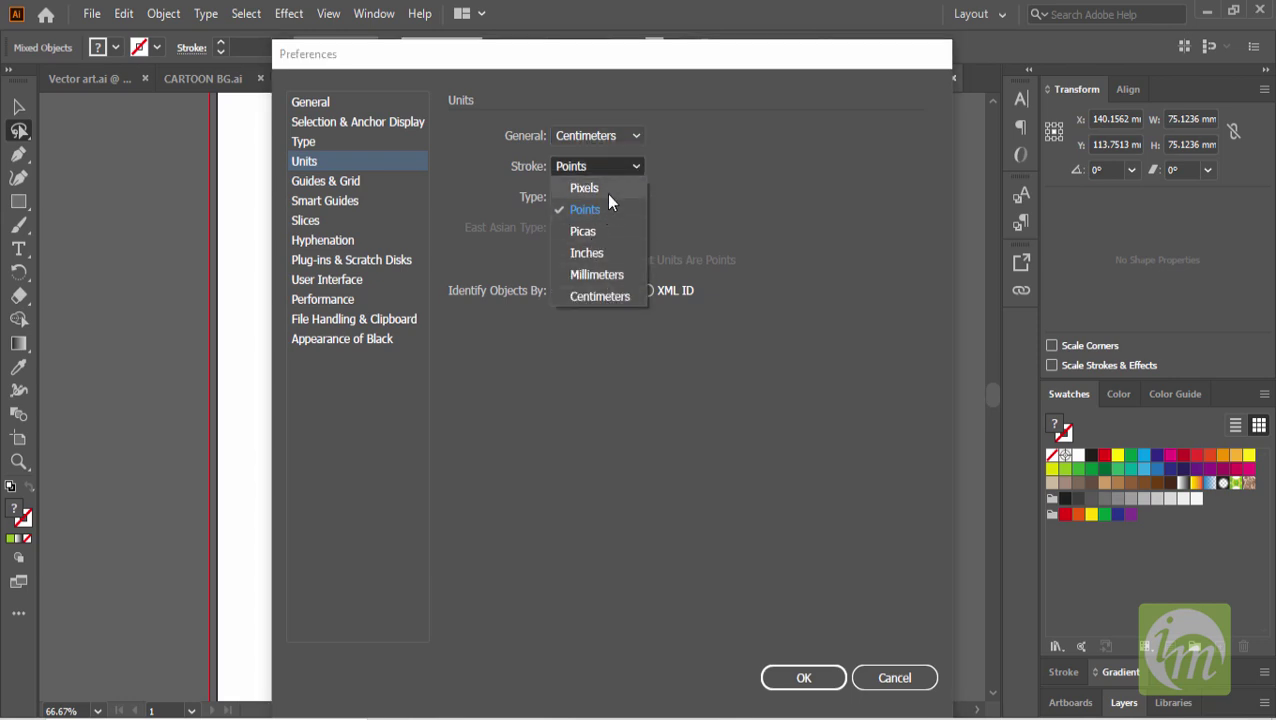
{"action": "left_click", "coordinate": [704, 196]}
{"action": "left_click", "coordinate": [629, 196]}
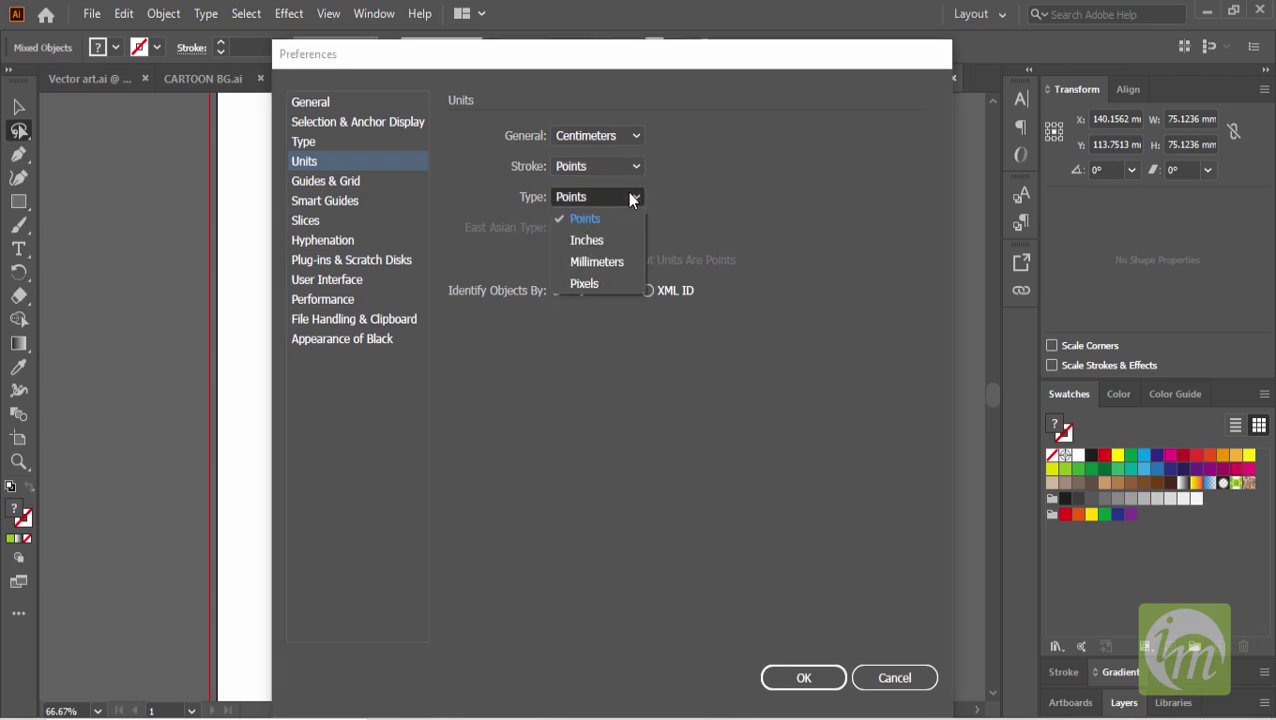
{"action": "left_click", "coordinate": [689, 195]}
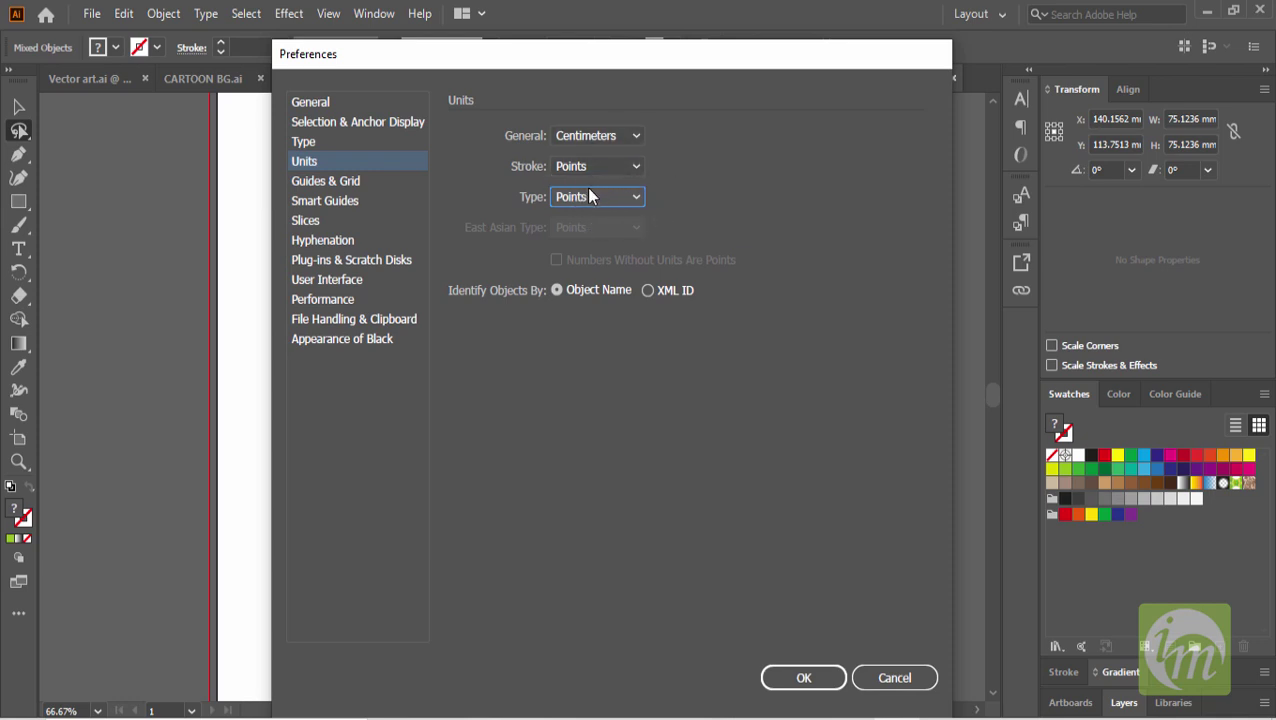
Review the guide colour choices in the Guides & Grid preferences and apply the preferences.
{"action": "left_click", "coordinate": [323, 185]}
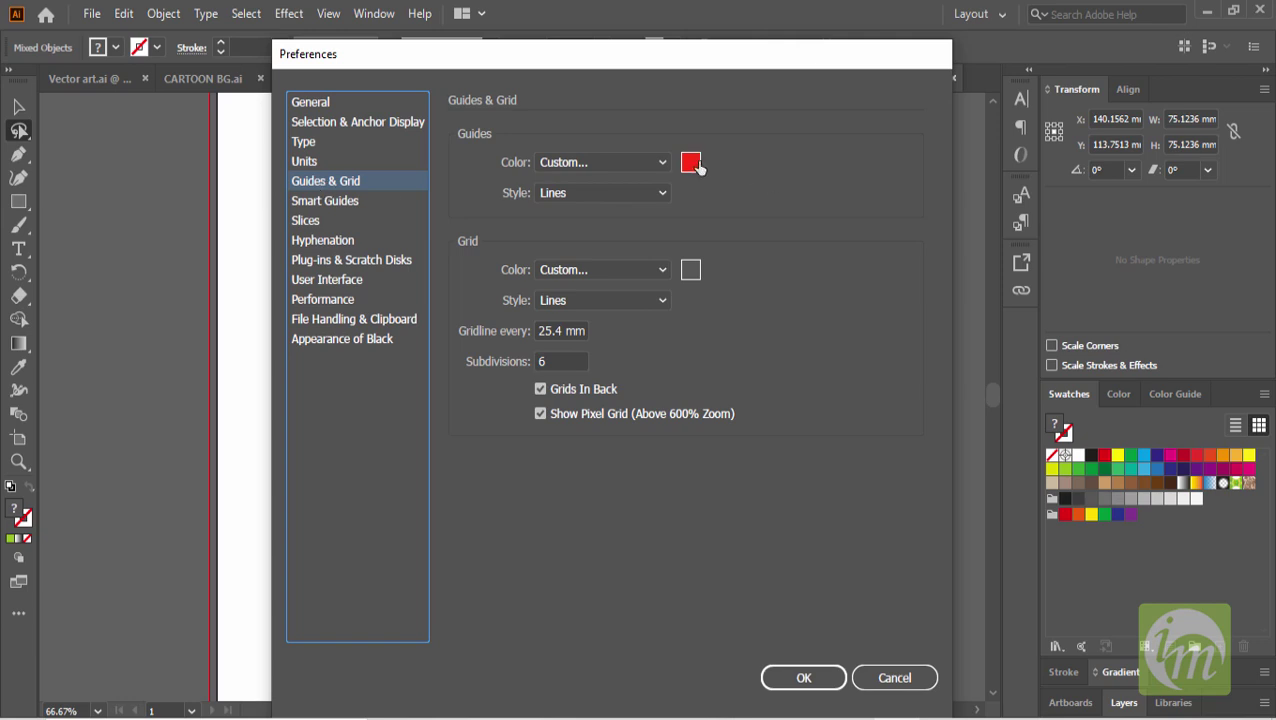
{"action": "left_click", "coordinate": [660, 162]}
{"action": "left_click", "coordinate": [774, 225]}
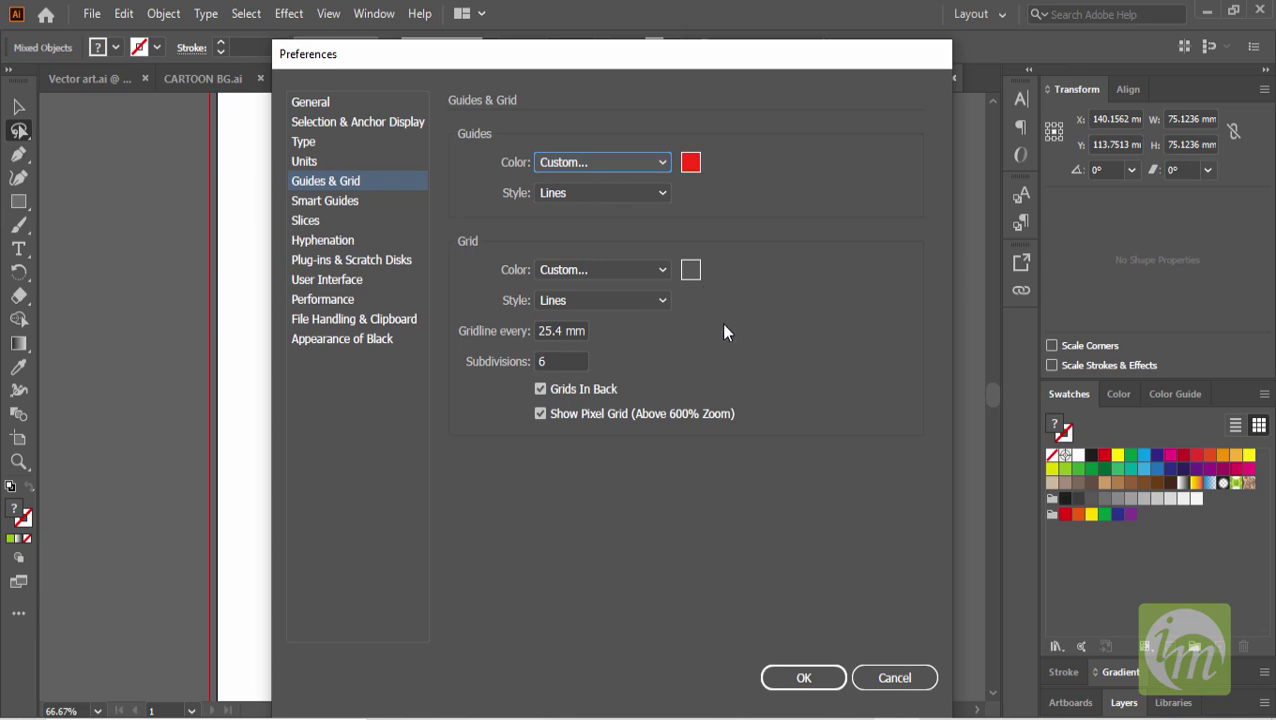
{"action": "left_click", "coordinate": [806, 677]}
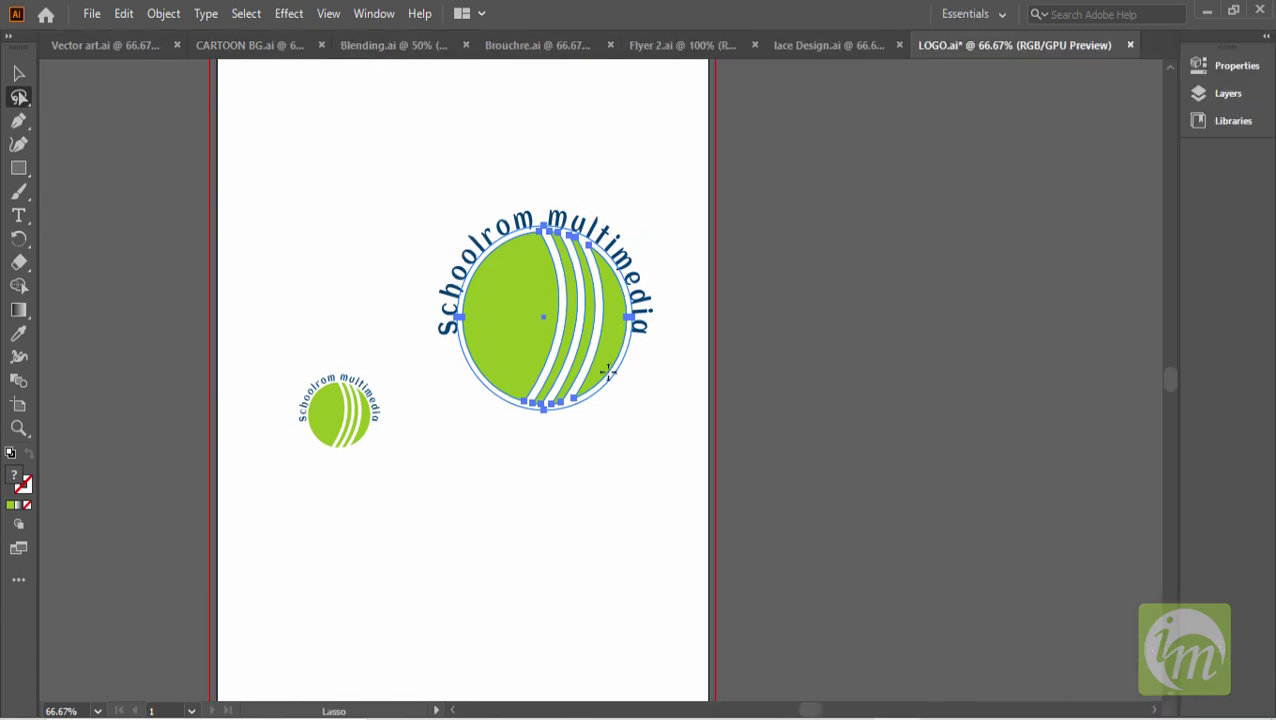
Activate the Selection tool and bring the whole logo artboard into view at 50%.
{"action": "left_click", "coordinate": [18, 73]}
{"action": "left_click_drag", "start_coordinate": [364, 248], "coordinate": [476, 289]}
{"action": "scroll", "coordinate": [608, 265], "scroll_direction": "down", "scroll_amount": 1}
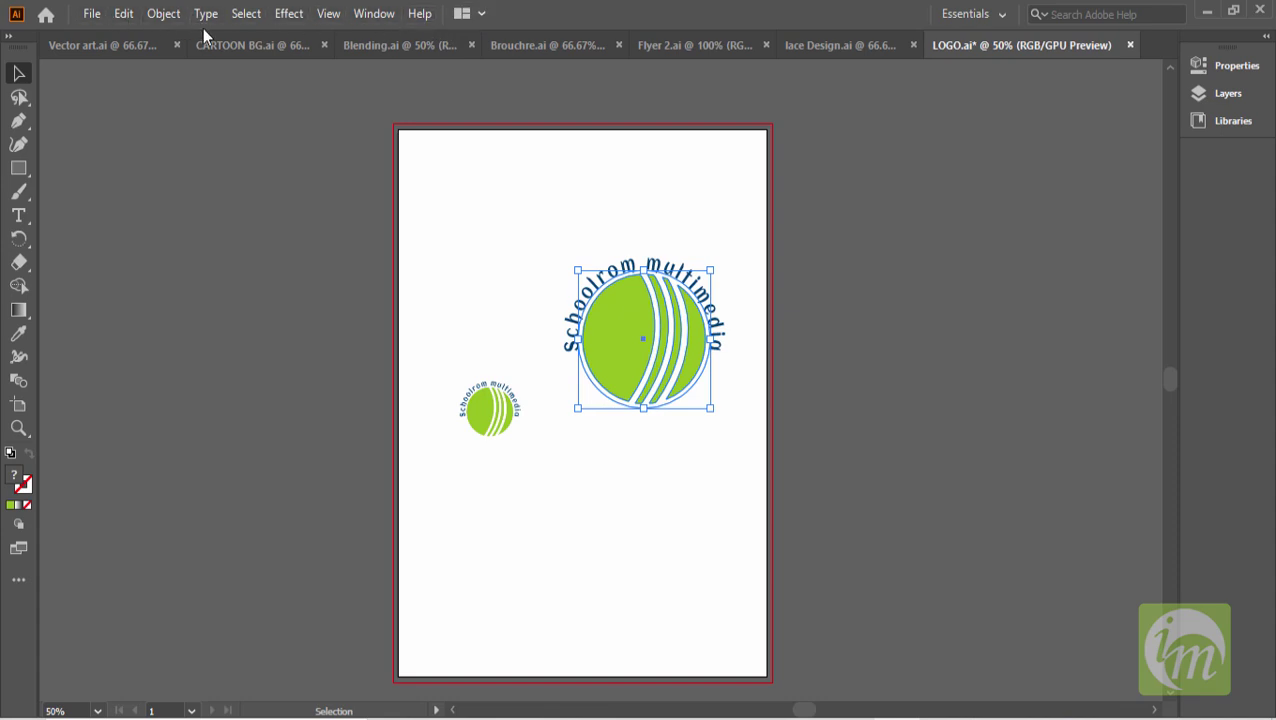
Reset the Essentials workspace and switch to the Layout workspace.
{"action": "left_click", "coordinate": [996, 16]}
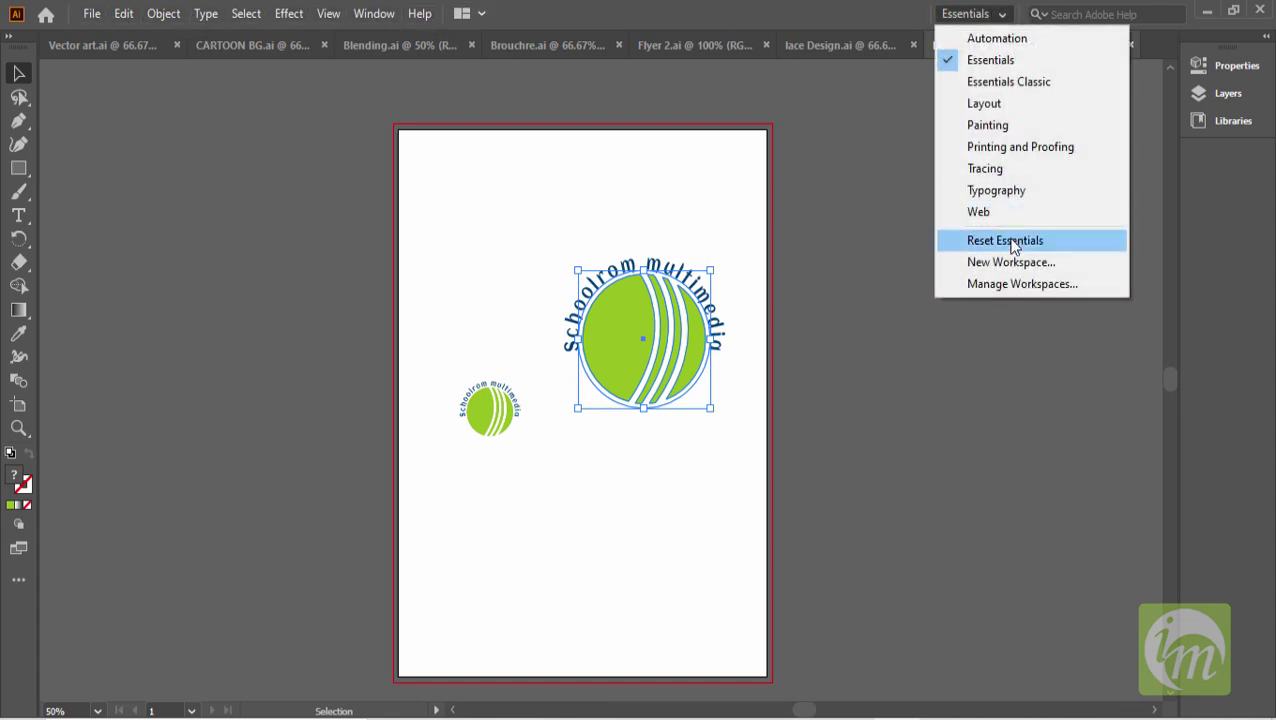
{"action": "left_click", "coordinate": [1010, 243]}
{"action": "left_click", "coordinate": [992, 15]}
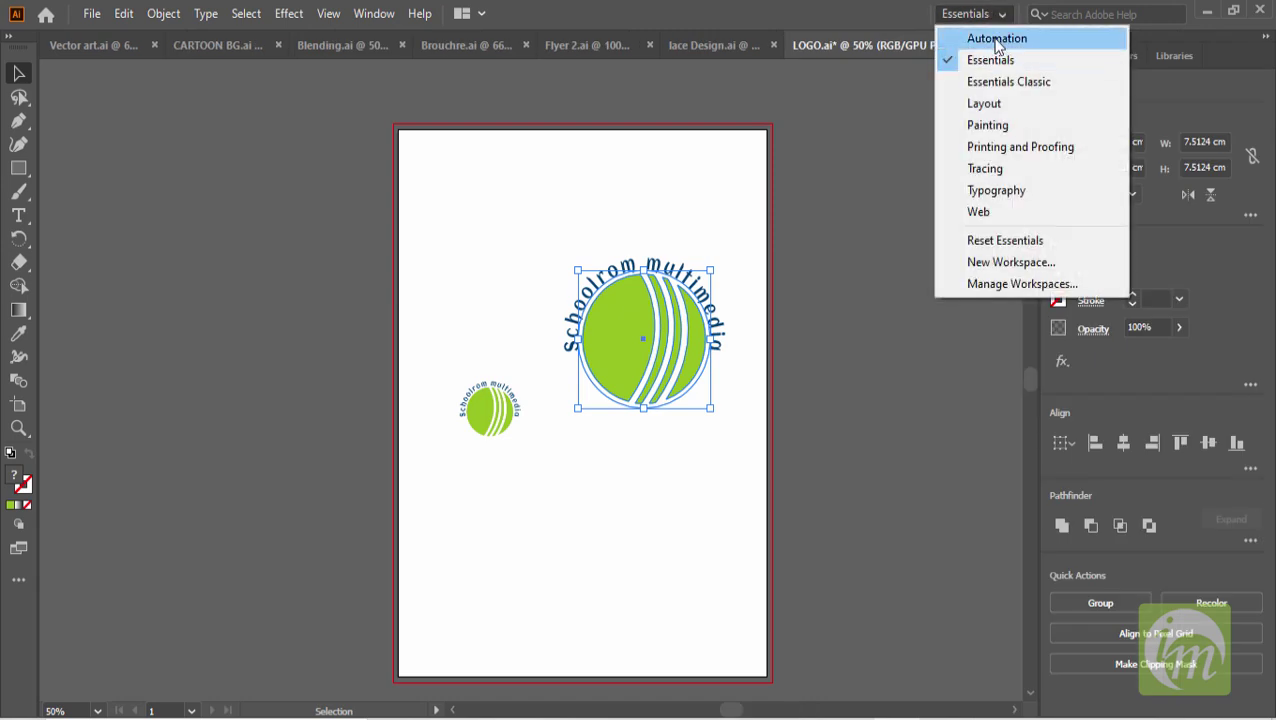
{"action": "left_click", "coordinate": [985, 104]}
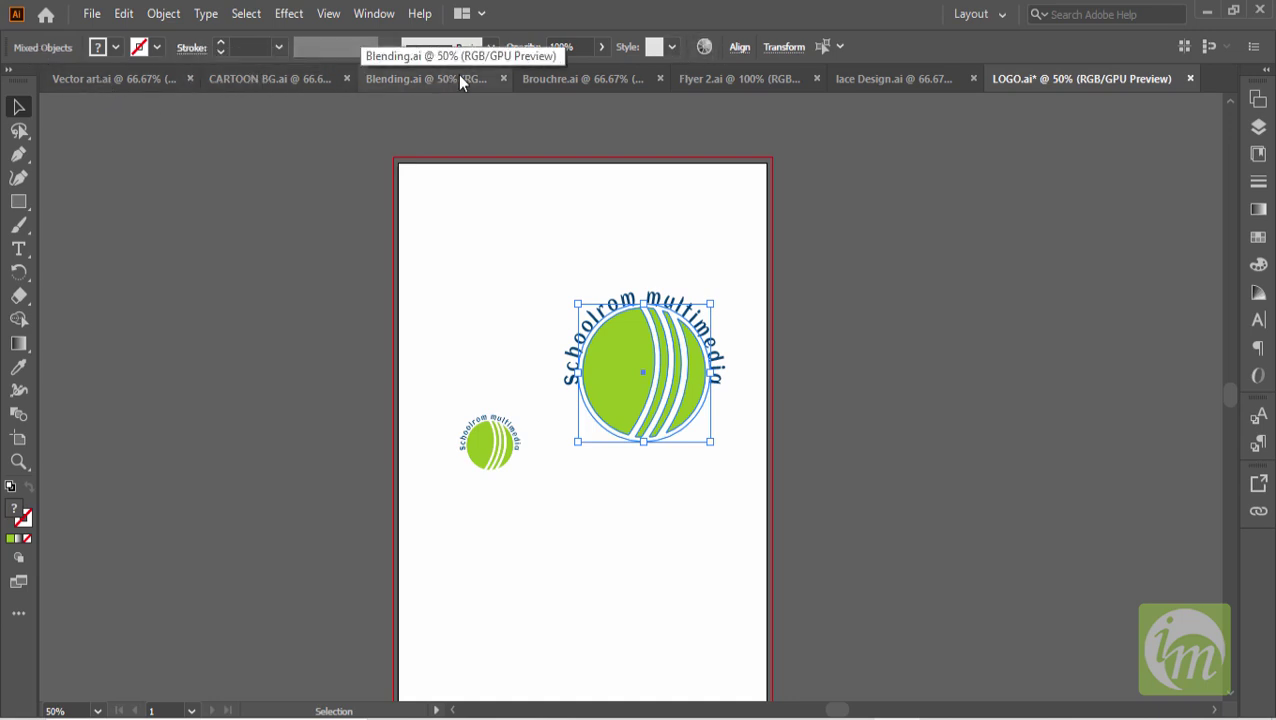
Look through all the open documents from Vector art.ai to LOGO.ai and return to Vector art.ai.
{"action": "left_click", "coordinate": [135, 80]}
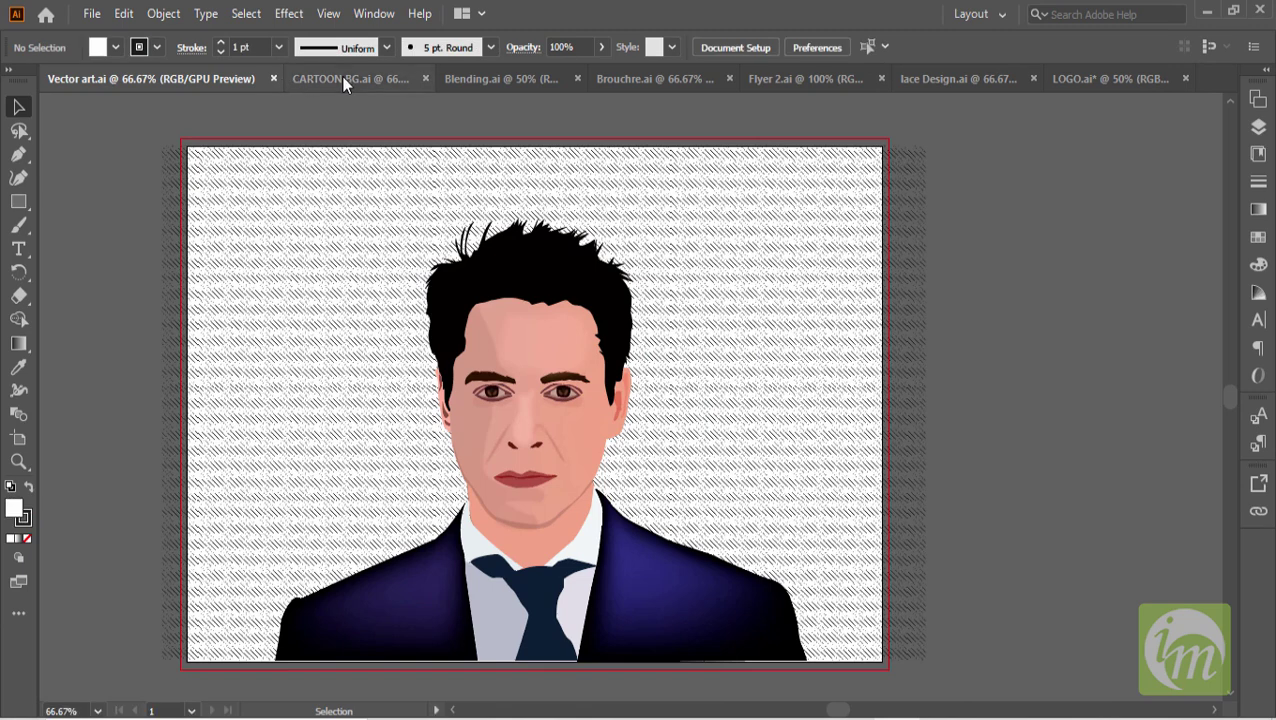
{"action": "left_click", "coordinate": [360, 78]}
{"action": "left_click", "coordinate": [505, 78]}
{"action": "left_click", "coordinate": [650, 78]}
{"action": "left_click", "coordinate": [788, 78]}
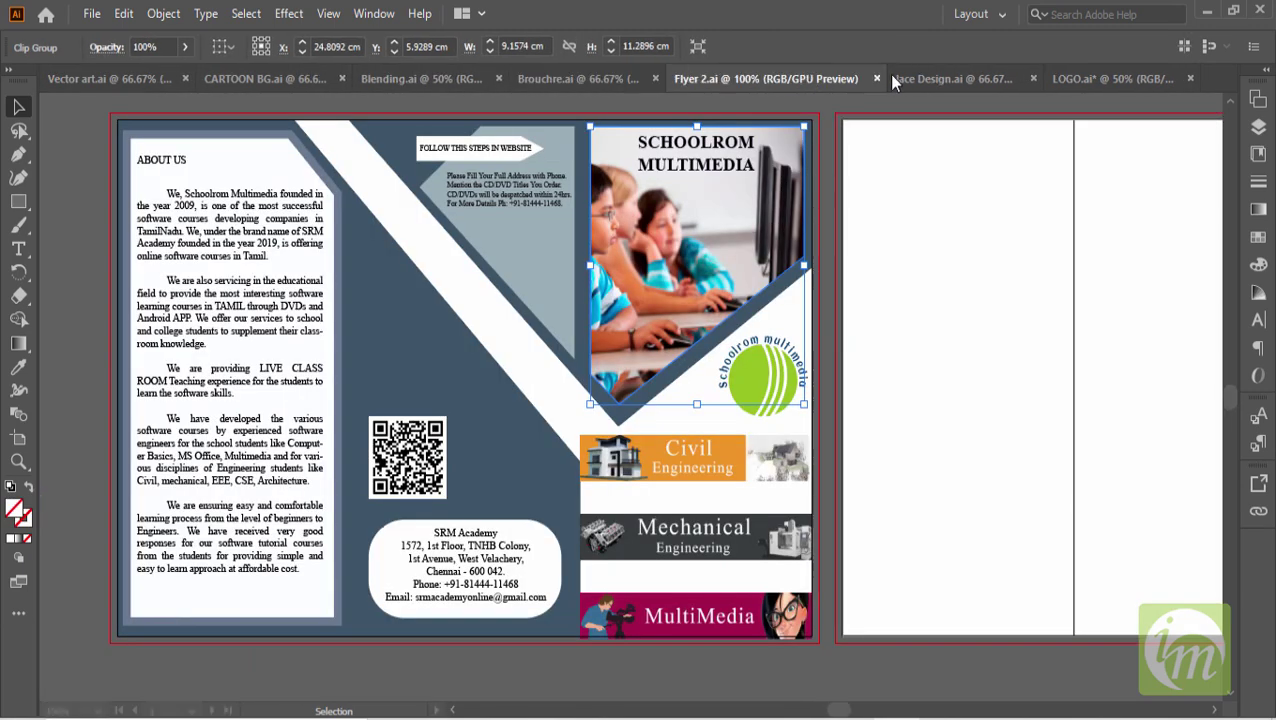
{"action": "left_click", "coordinate": [926, 76]}
{"action": "left_click", "coordinate": [1097, 80]}
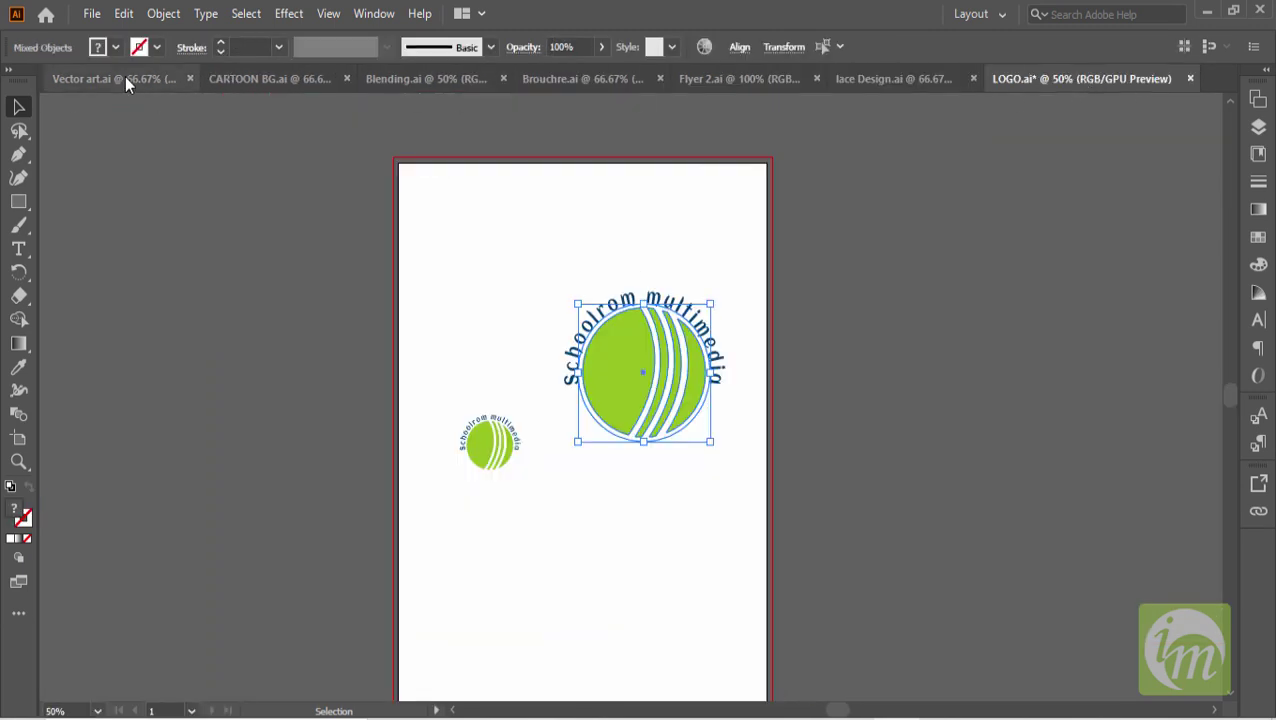
{"action": "left_click", "coordinate": [118, 79]}
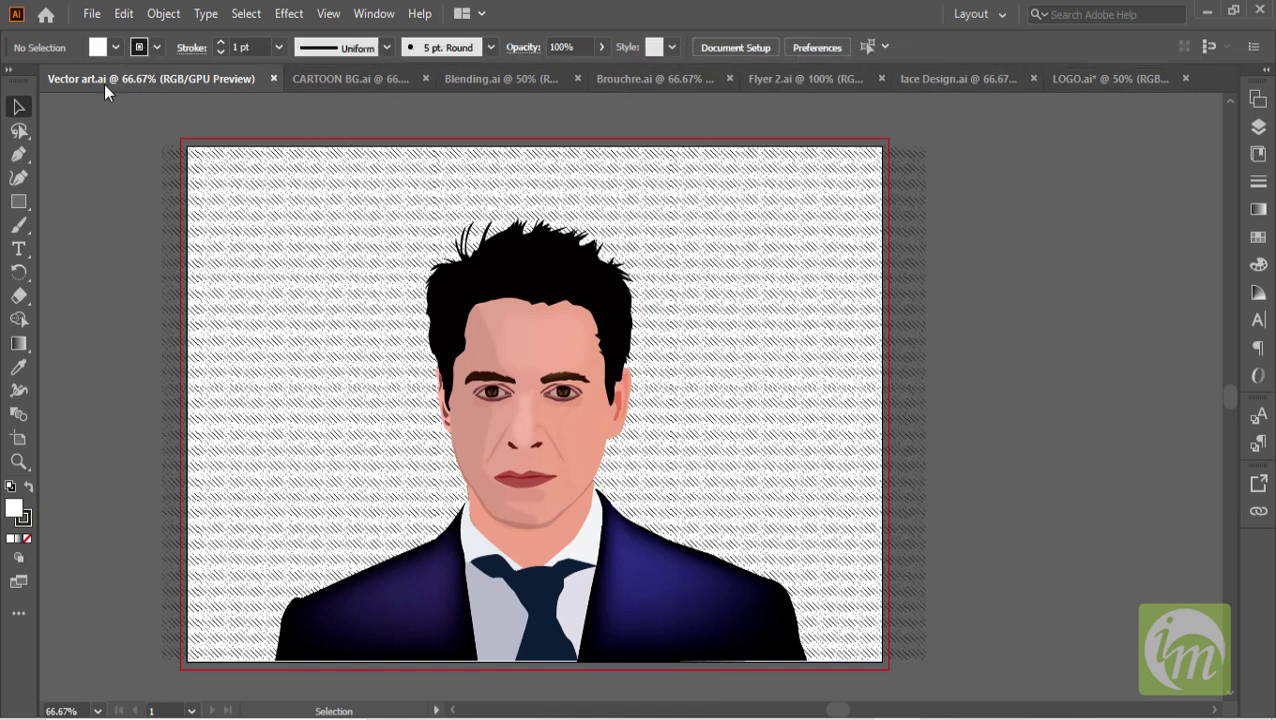
Examine the File, Edit, Object, Type, Select and Effect commands and the available document arrangement layouts.
{"action": "left_click", "coordinate": [91, 13]}
{"action": "mouse_move", "coordinate": [120, 20]}
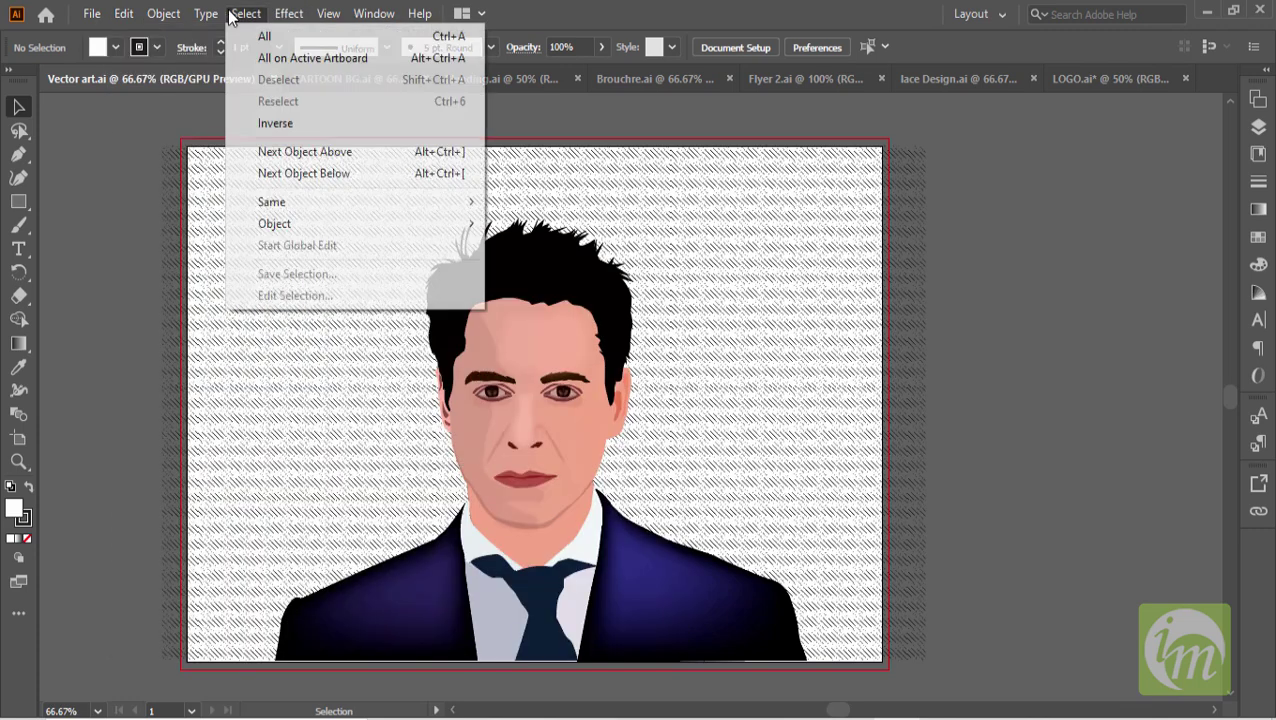
{"action": "mouse_move", "coordinate": [172, 12]}
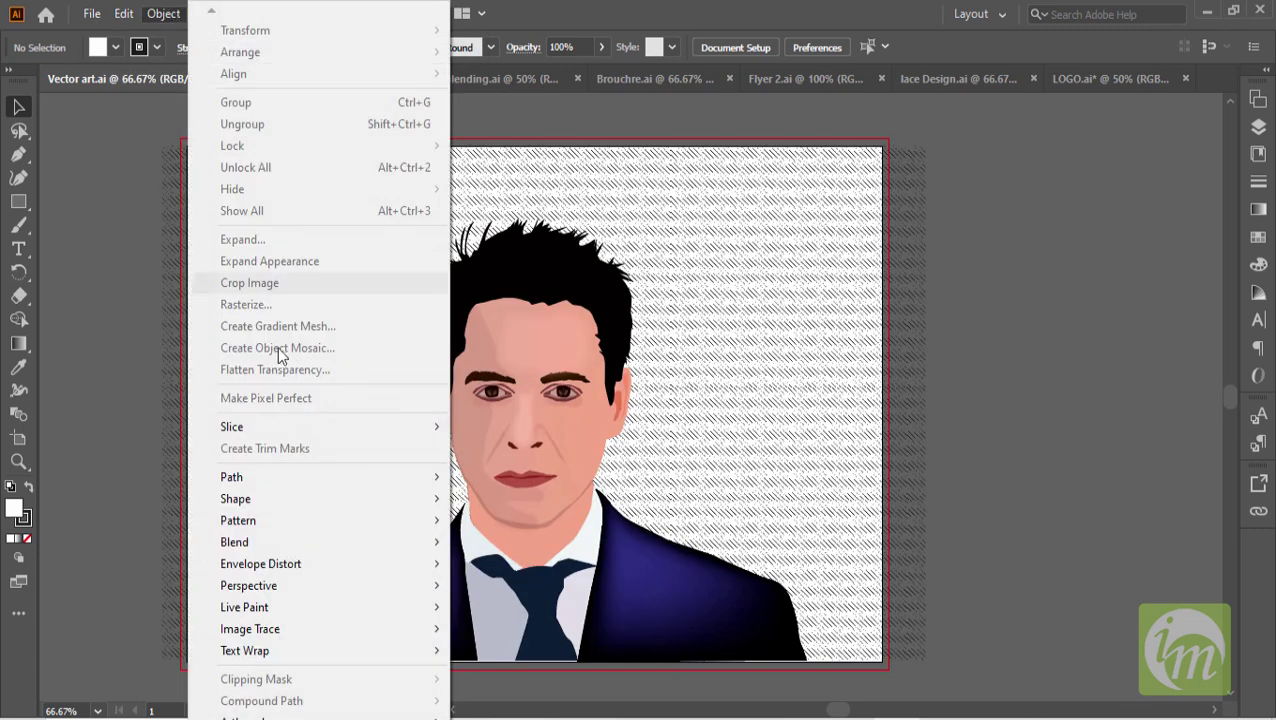
{"action": "left_click", "coordinate": [172, 12]}
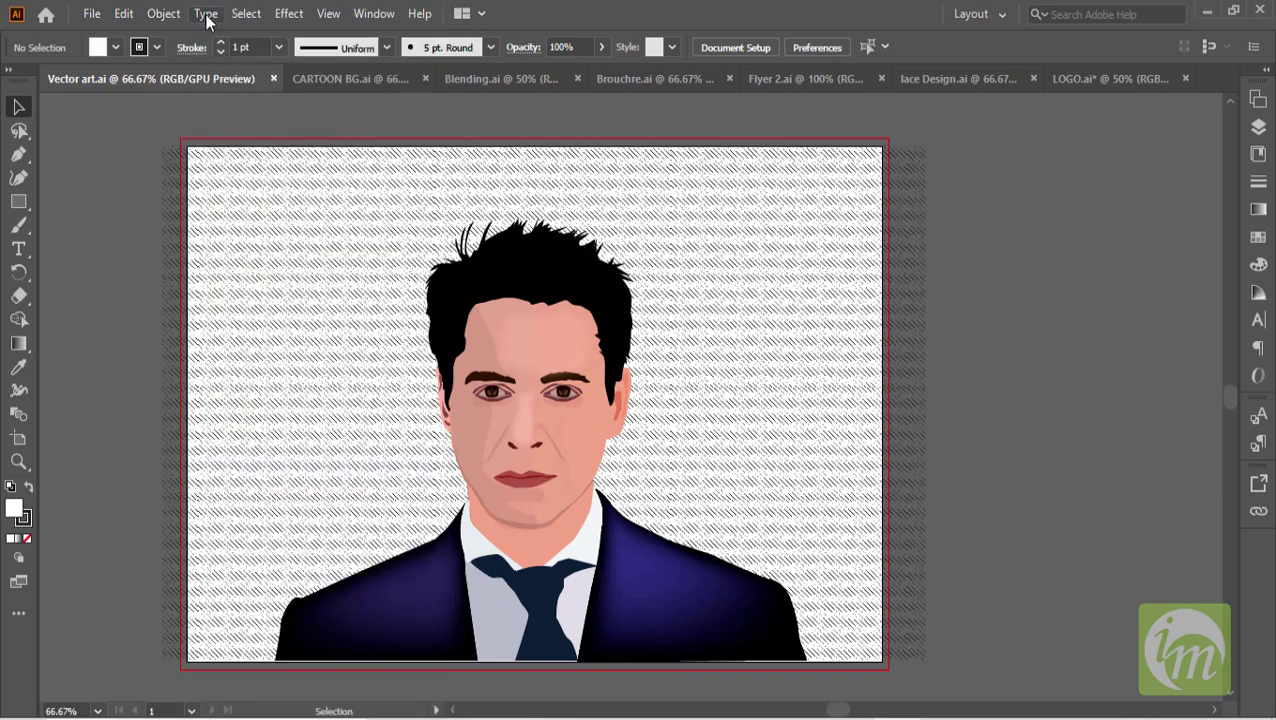
{"action": "left_click", "coordinate": [207, 15]}
{"action": "left_click", "coordinate": [206, 14]}
{"action": "left_click", "coordinate": [241, 14]}
{"action": "mouse_move", "coordinate": [283, 14]}
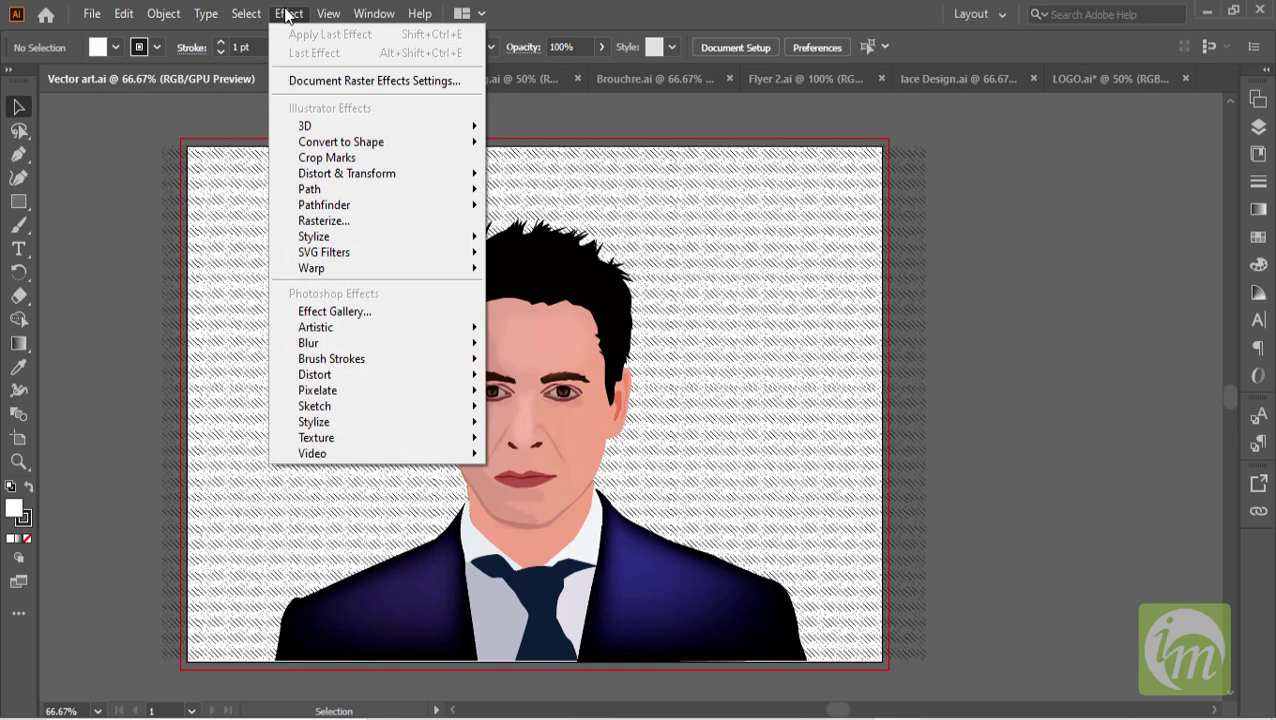
{"action": "mouse_move", "coordinate": [178, 12]}
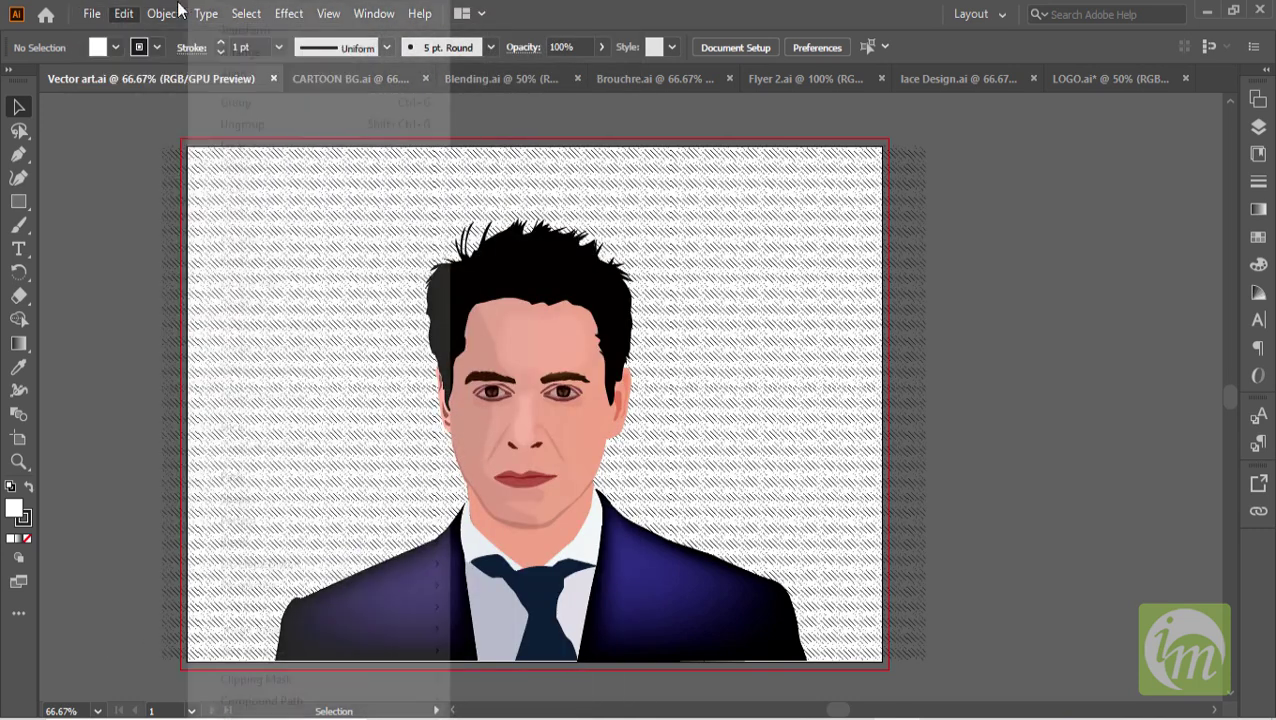
{"action": "left_click", "coordinate": [541, 14]}
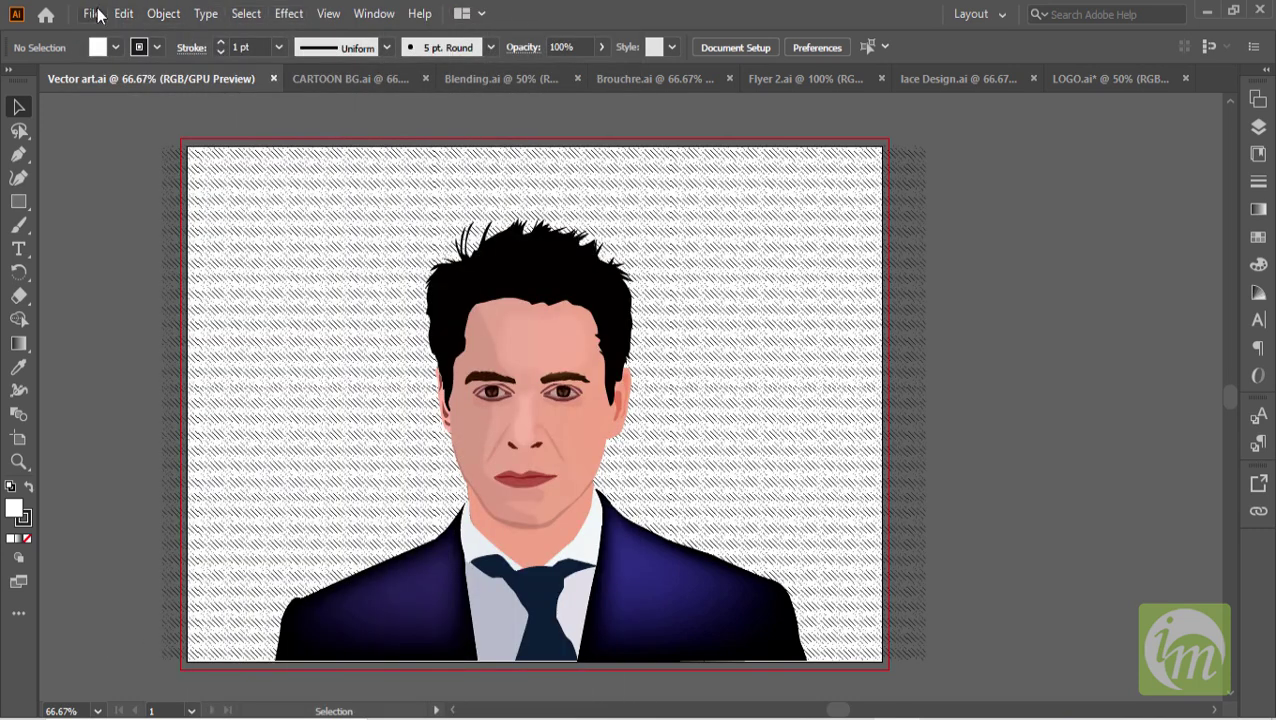
{"action": "left_click", "coordinate": [482, 15]}
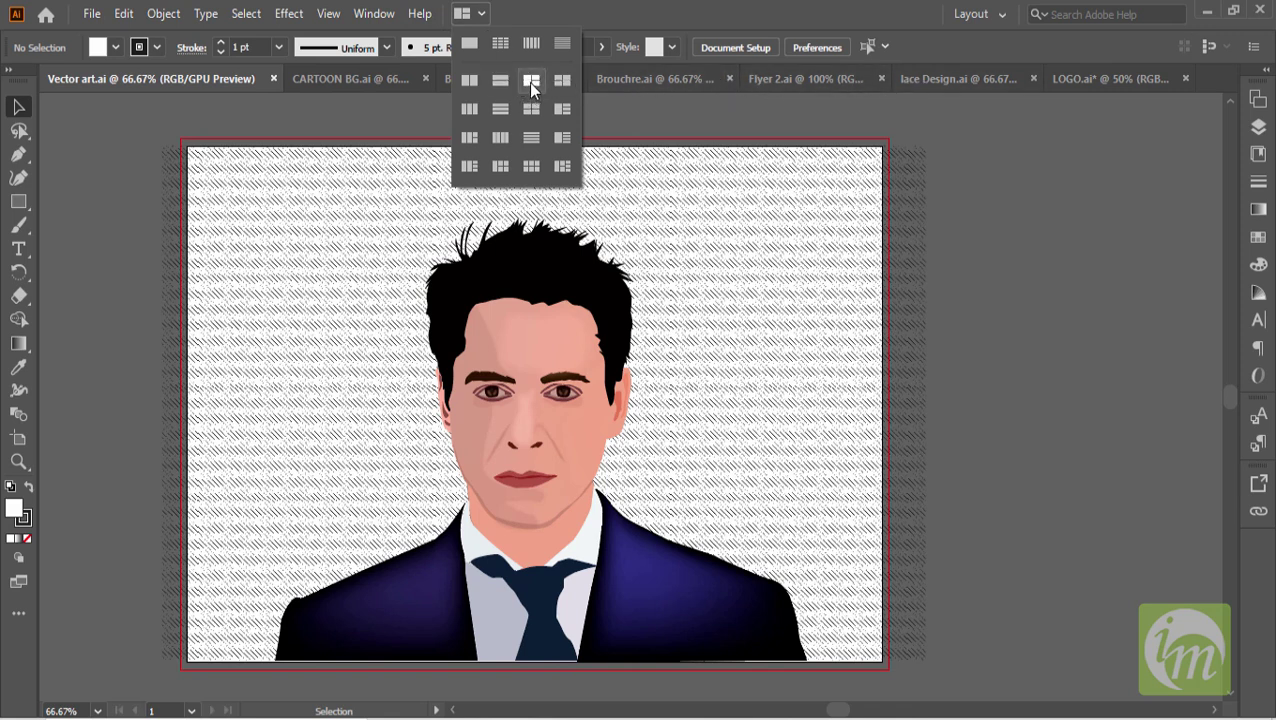
{"action": "left_click", "coordinate": [601, 9]}
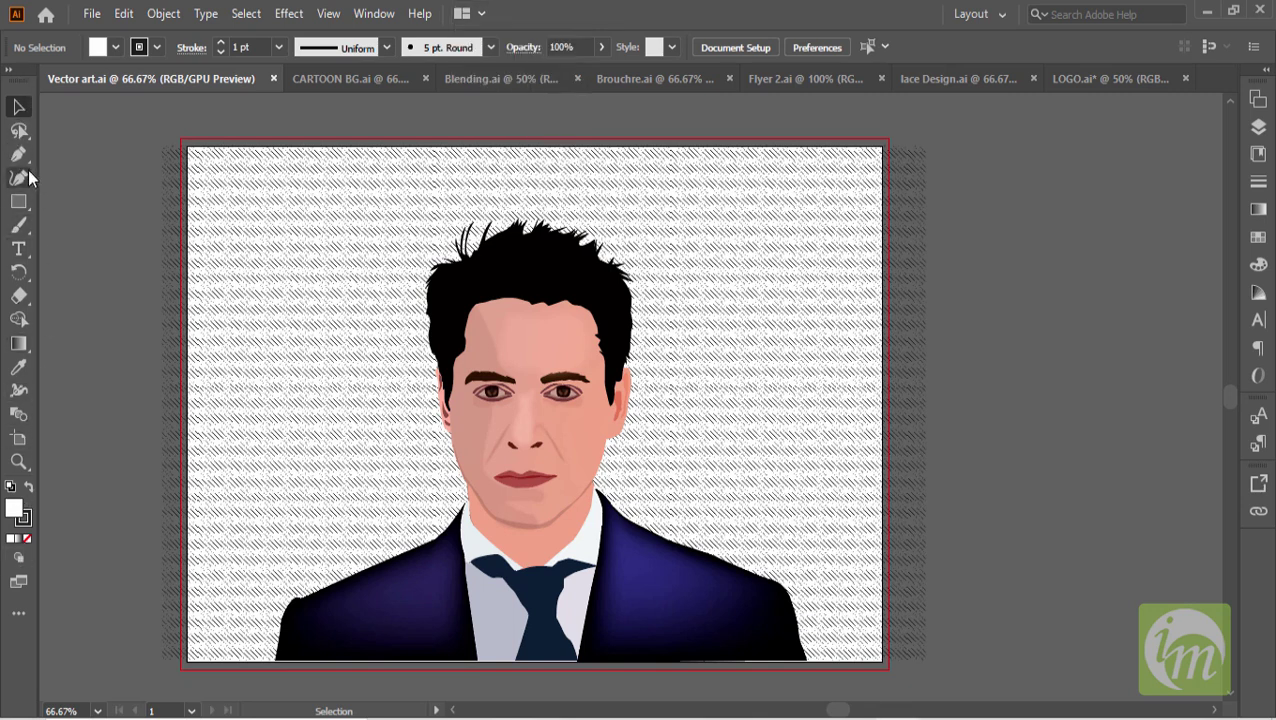
Expand the tools to two columns and change the tool set to Advanced.
{"action": "left_click", "coordinate": [8, 71]}
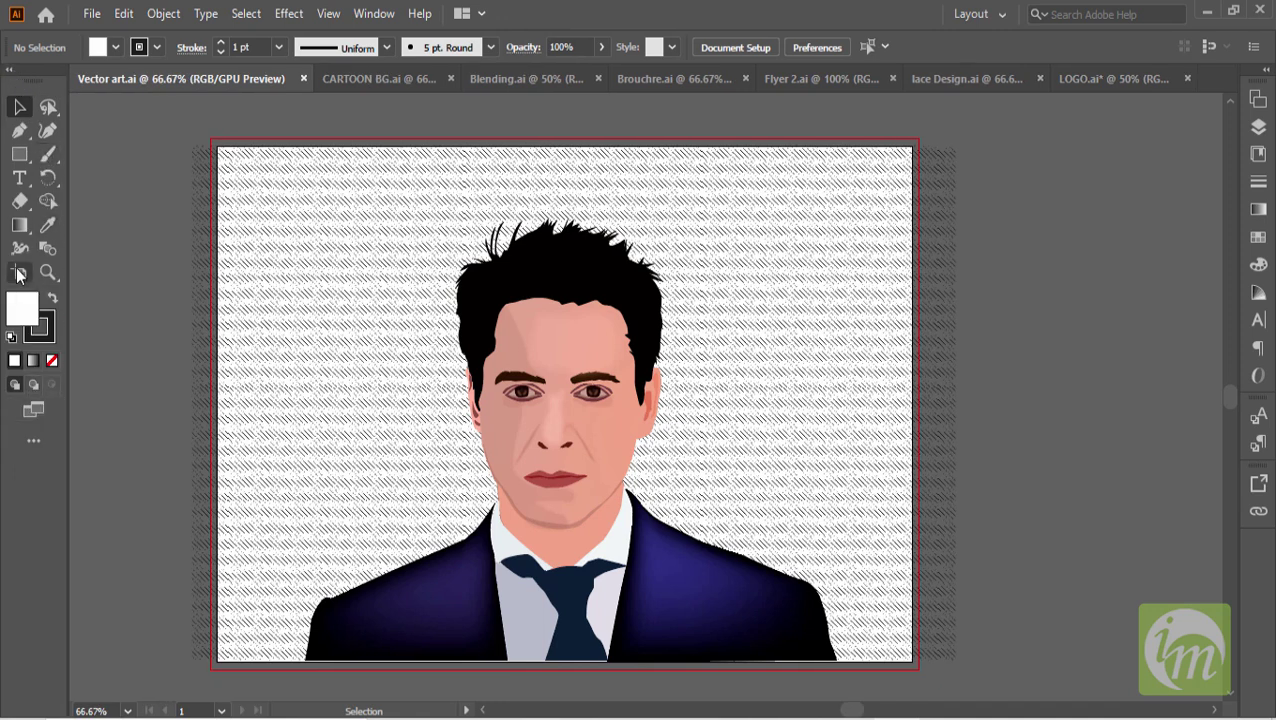
{"action": "left_click", "coordinate": [9, 72]}
{"action": "left_click", "coordinate": [8, 72]}
{"action": "left_click", "coordinate": [33, 442]}
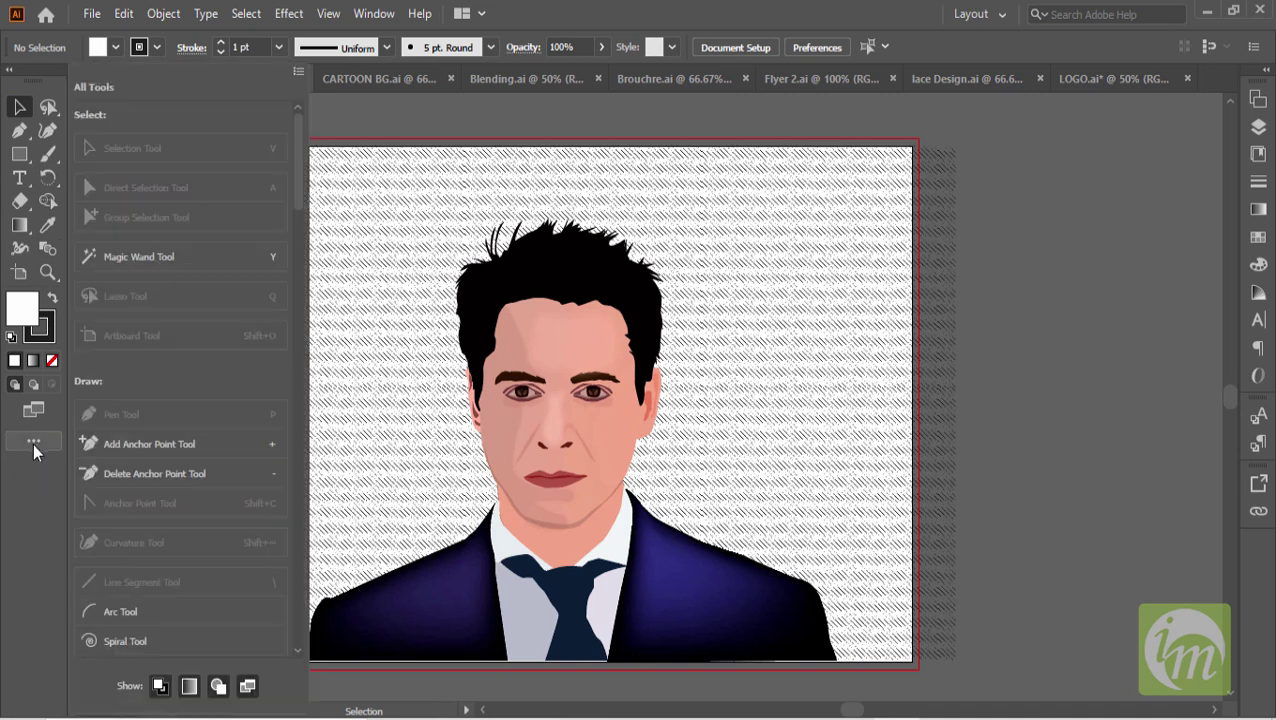
{"action": "left_click", "coordinate": [297, 74]}
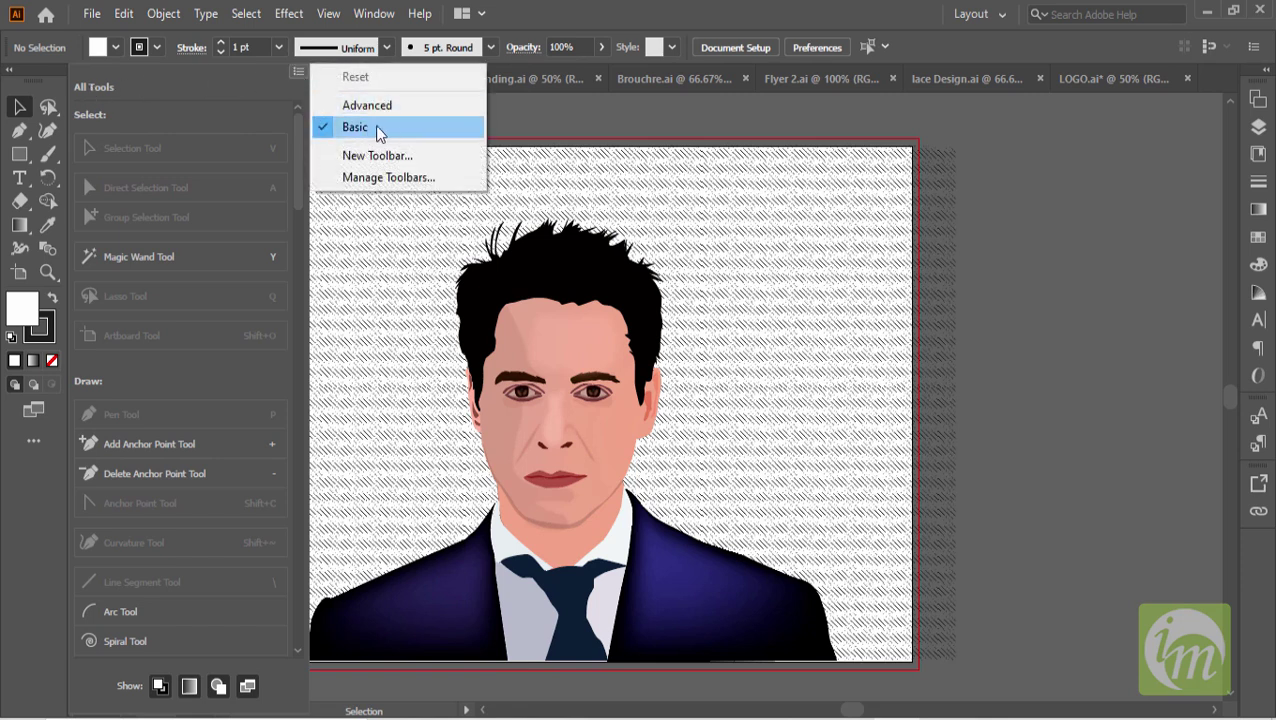
{"action": "left_click", "coordinate": [405, 106]}
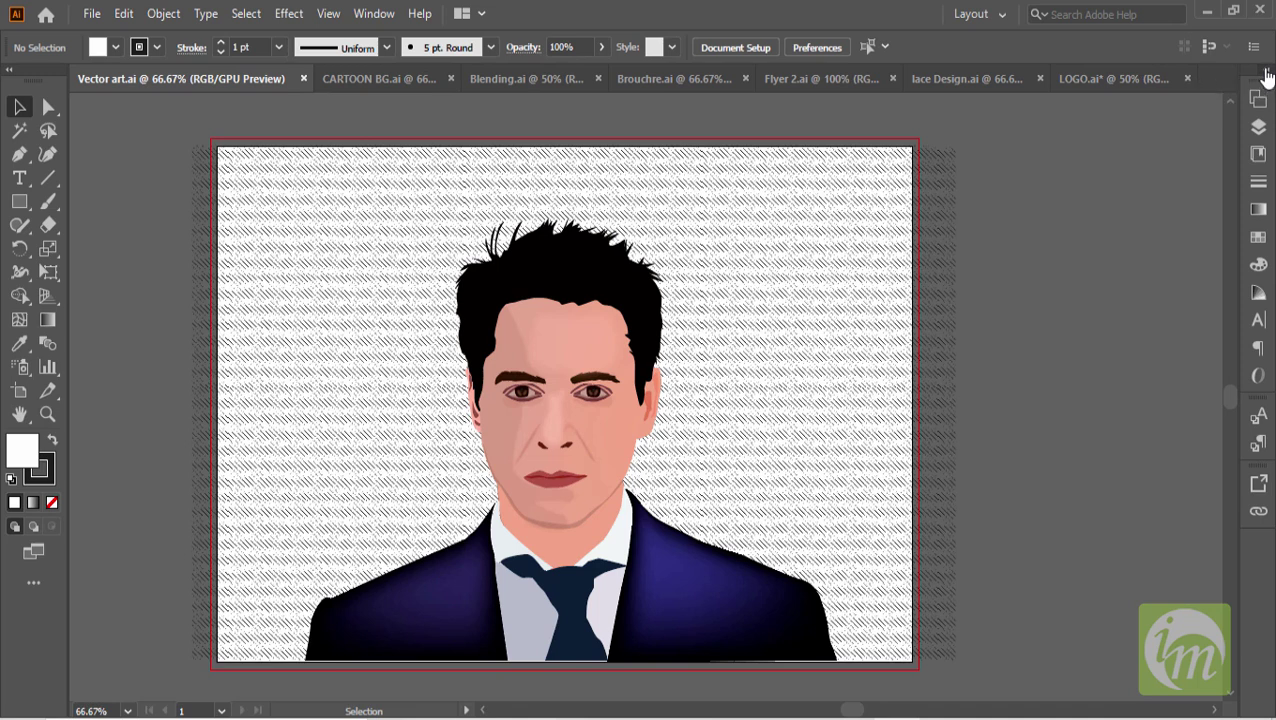
Expand the collapsed panel dock, show Libraries in it, and widen the dock.
{"action": "left_click", "coordinate": [1267, 76]}
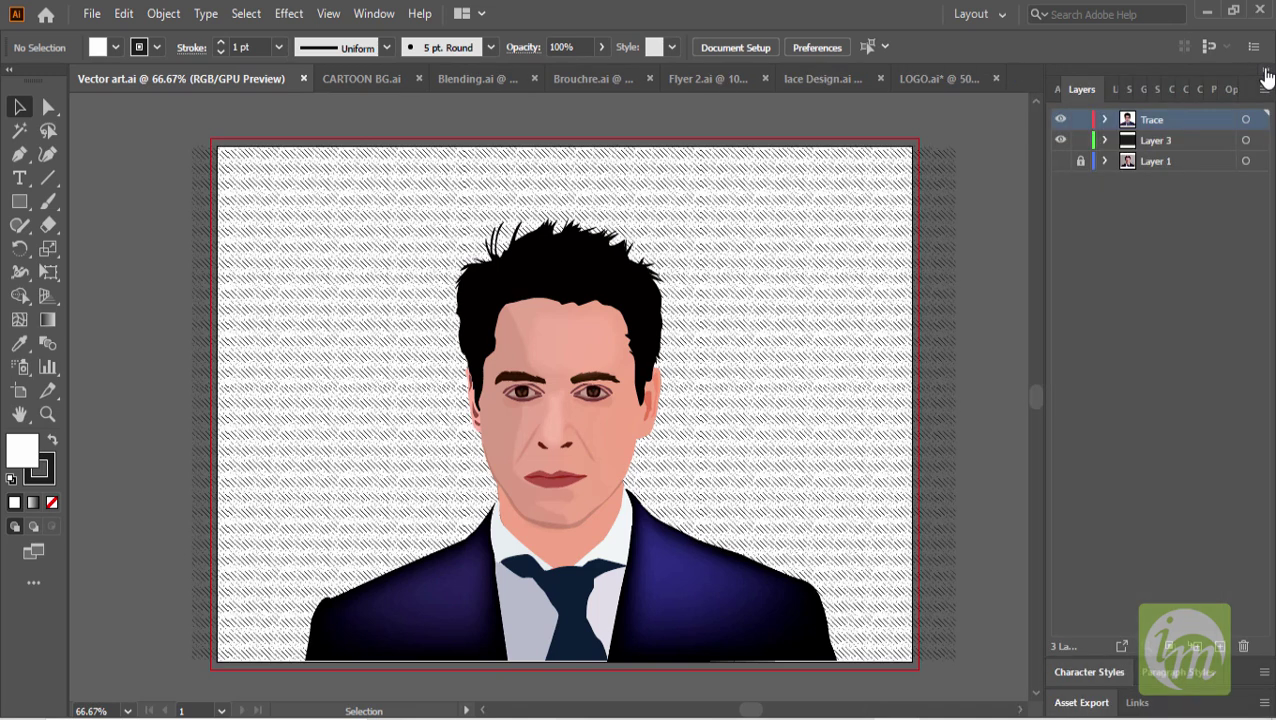
{"action": "left_click", "coordinate": [1115, 93]}
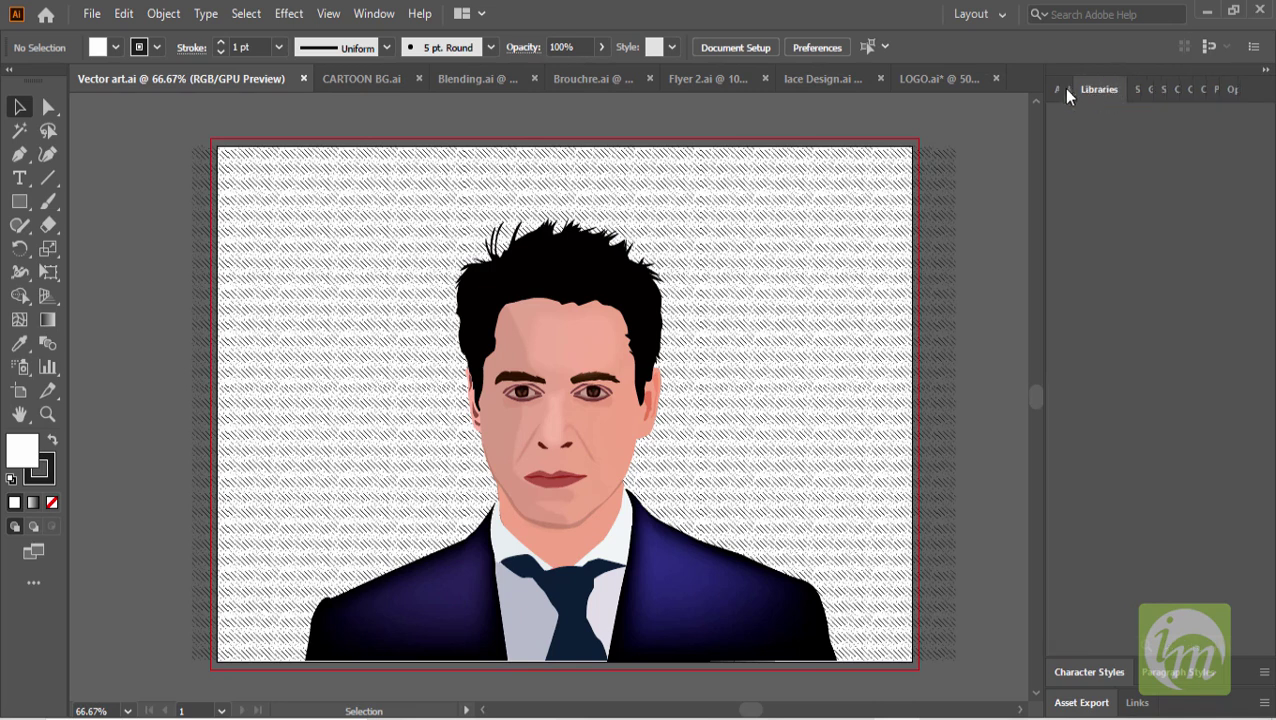
{"action": "left_click_drag", "start_coordinate": [1040, 135], "coordinate": [940, 128]}
Reset the Layout workspace, and collapse and re-expand the main panel dock.
{"action": "left_click", "coordinate": [986, 14]}
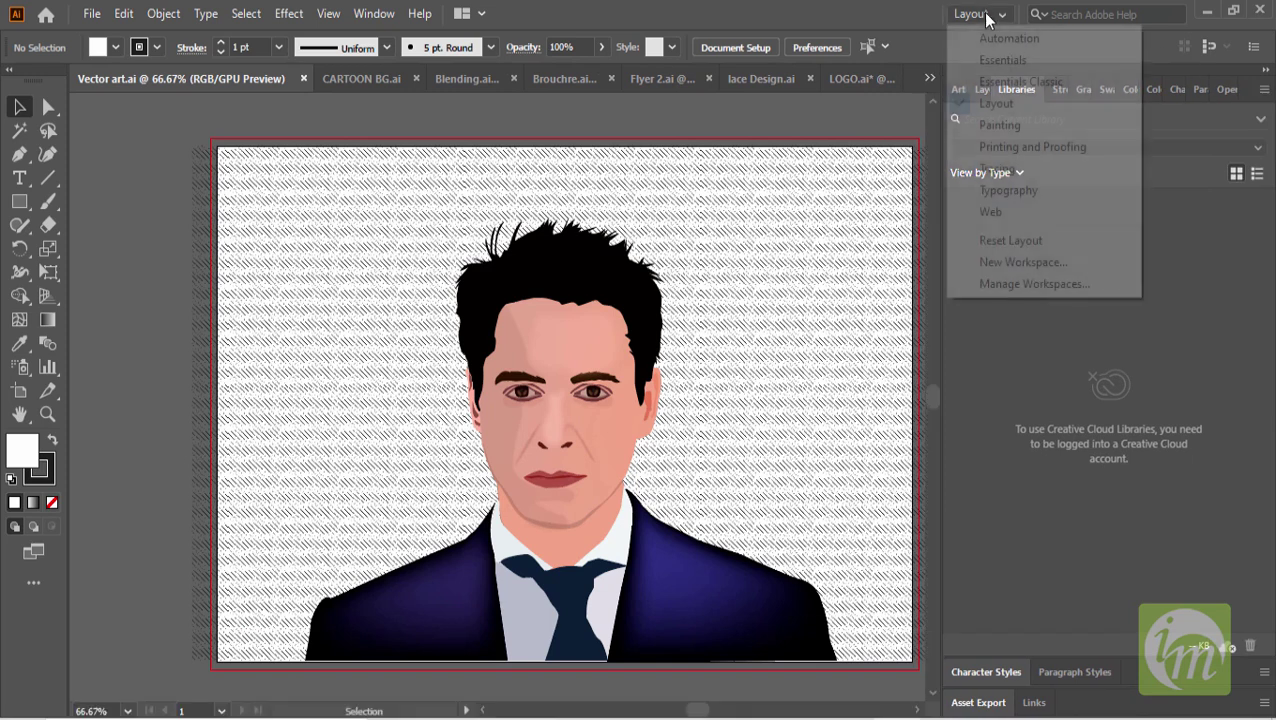
{"action": "left_click", "coordinate": [1004, 241]}
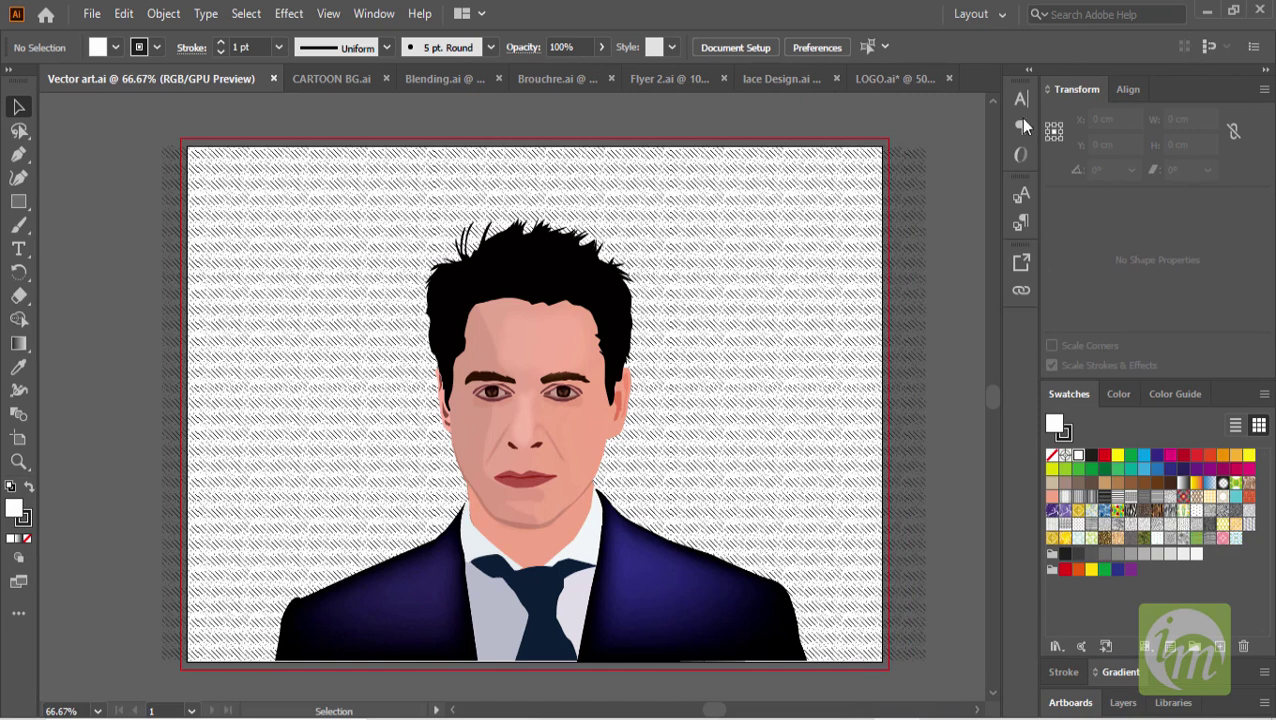
{"action": "left_click", "coordinate": [1265, 70]}
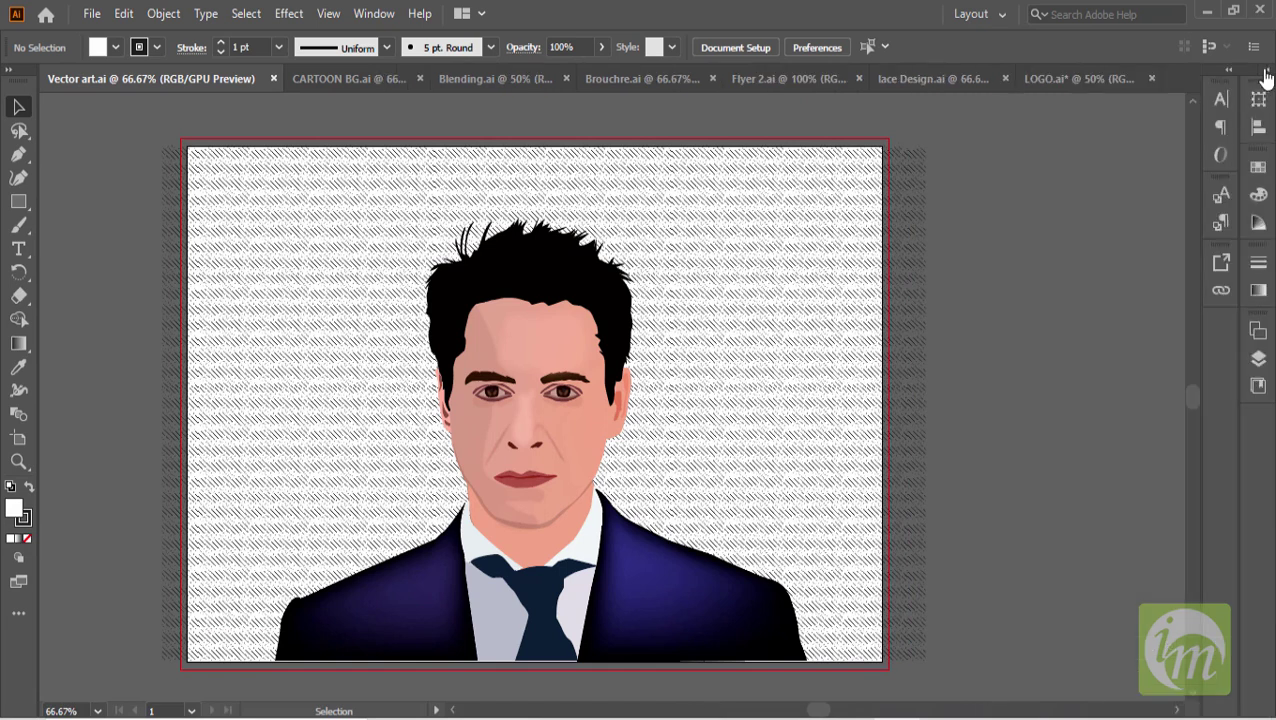
{"action": "left_click", "coordinate": [1265, 72]}
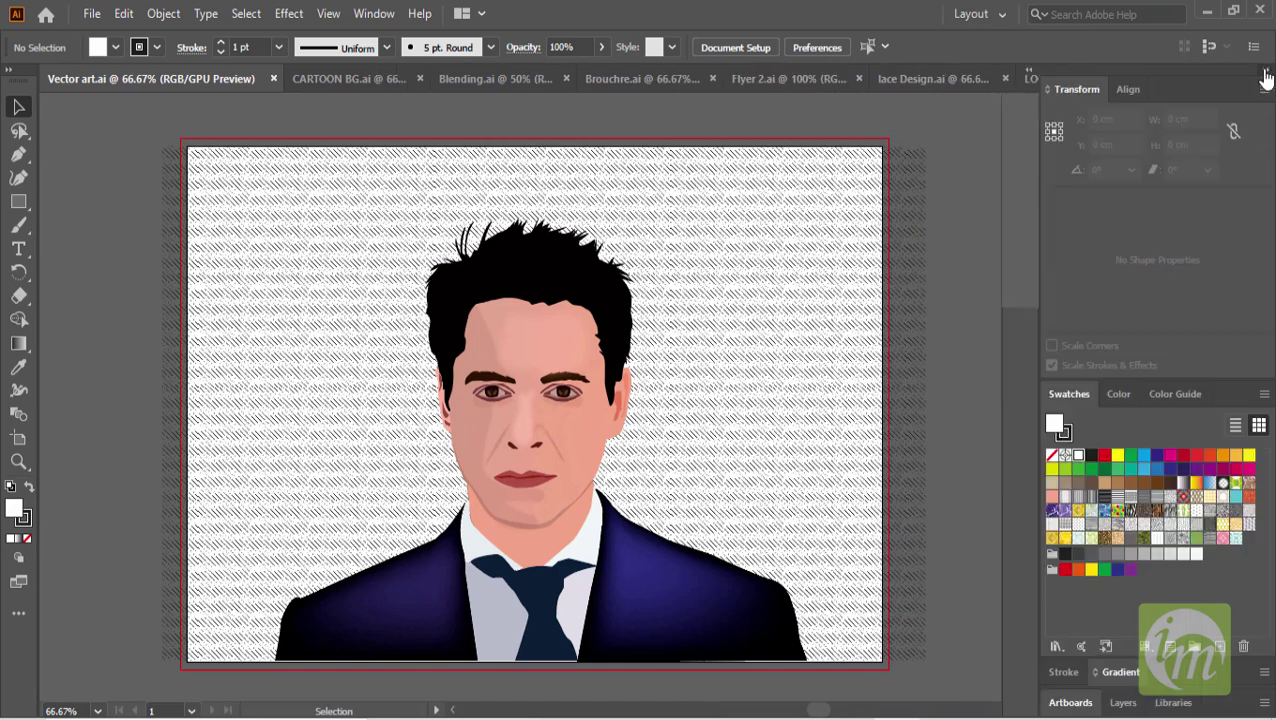
Look through the Color, Color Guide, Swatches, Gradient and Align options.
{"action": "left_click", "coordinate": [1125, 394]}
{"action": "left_click", "coordinate": [1180, 398]}
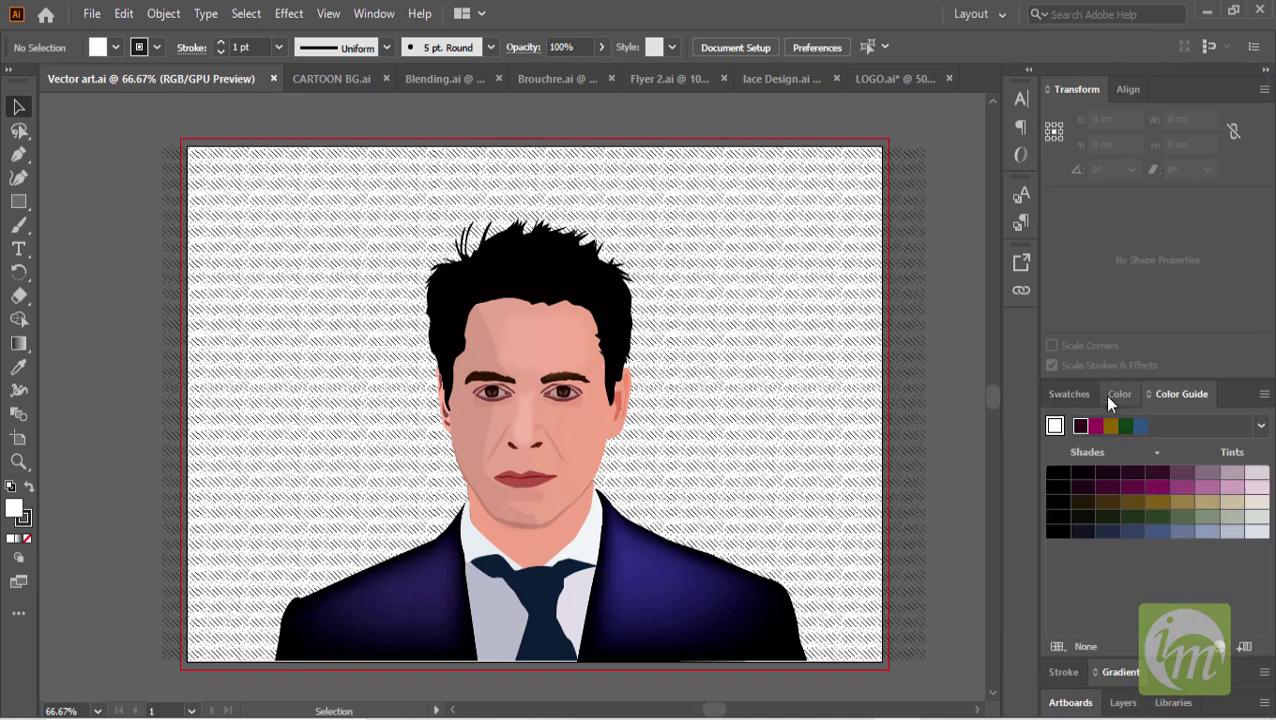
{"action": "left_click", "coordinate": [1069, 395]}
{"action": "left_click", "coordinate": [1118, 672]}
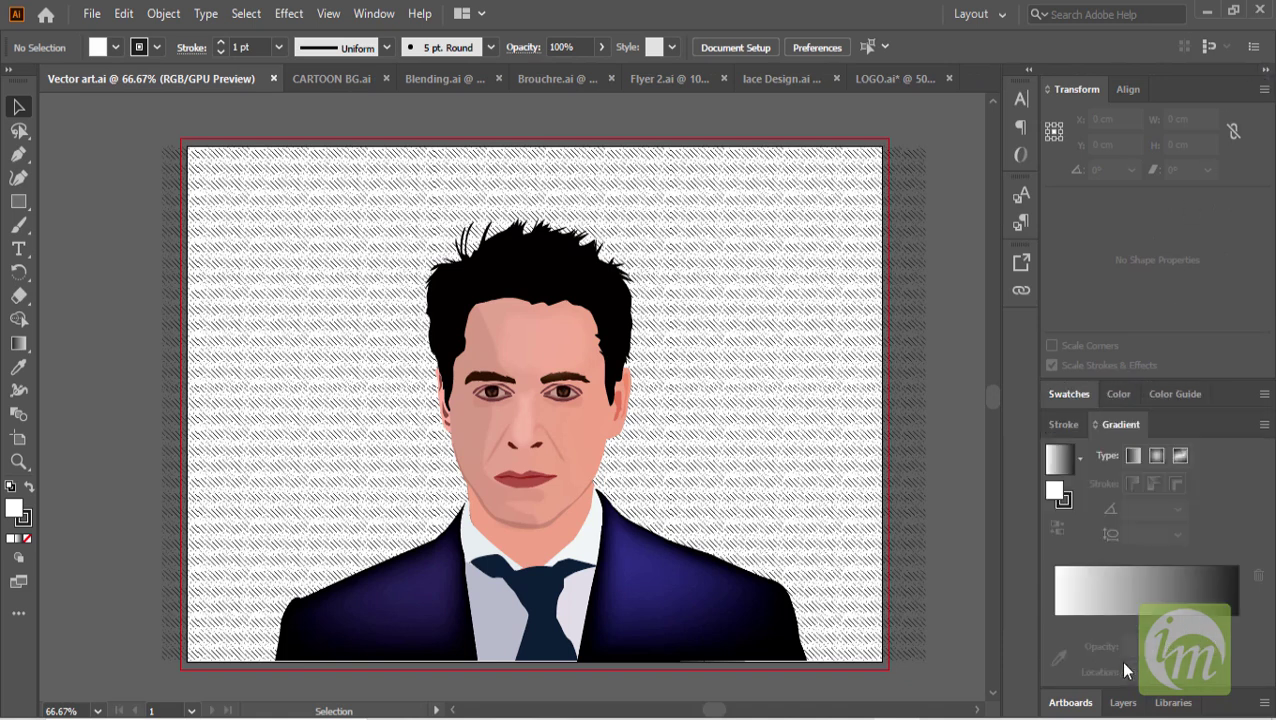
{"action": "left_click", "coordinate": [1116, 88]}
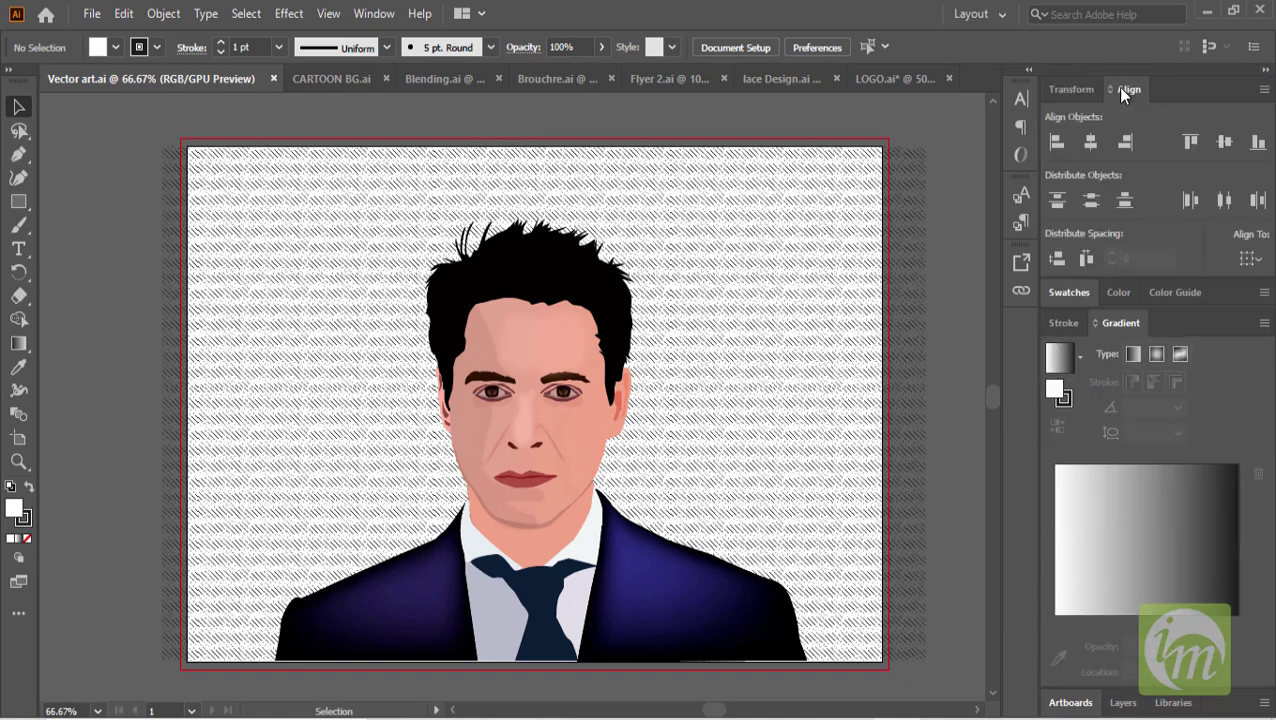
Look through the Character, Paragraph, OpenType, Character Styles, Paragraph Styles and Asset Export options.
{"action": "left_click", "coordinate": [1019, 100]}
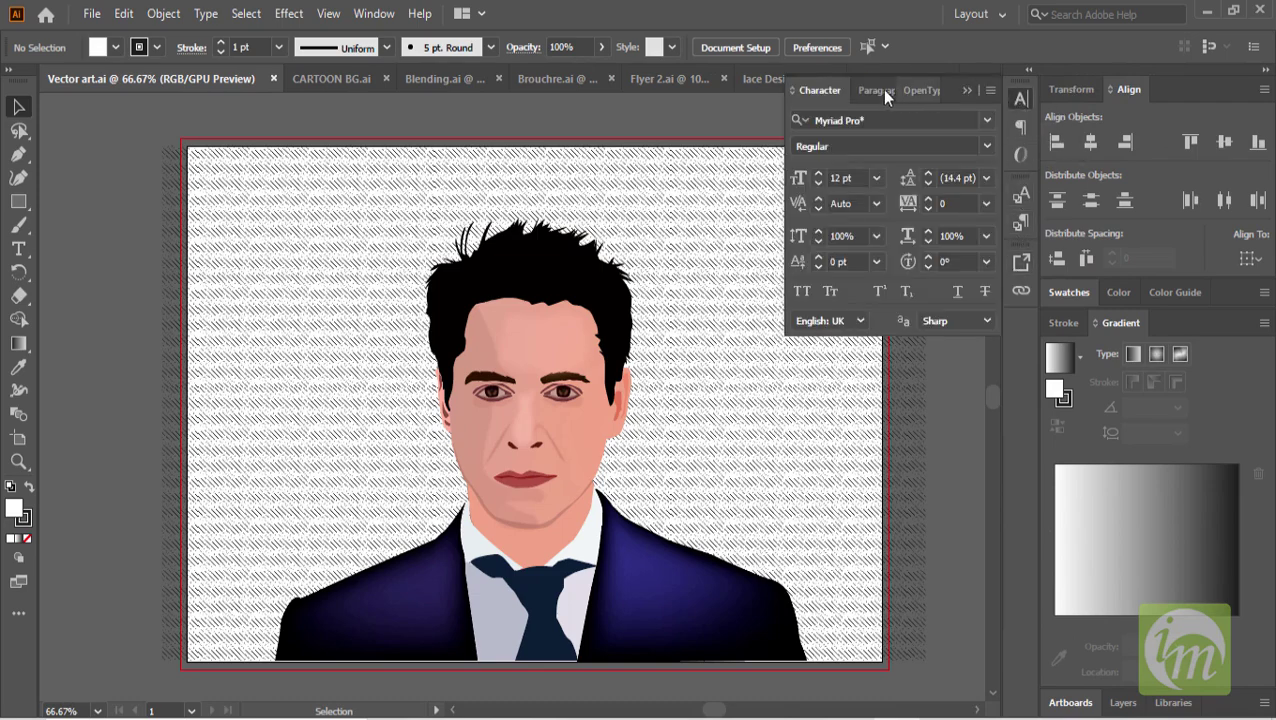
{"action": "left_click", "coordinate": [884, 92]}
{"action": "left_click", "coordinate": [918, 90]}
{"action": "left_click", "coordinate": [1021, 126]}
{"action": "left_click", "coordinate": [1021, 155]}
{"action": "left_click", "coordinate": [1021, 194]}
{"action": "left_click", "coordinate": [1021, 222]}
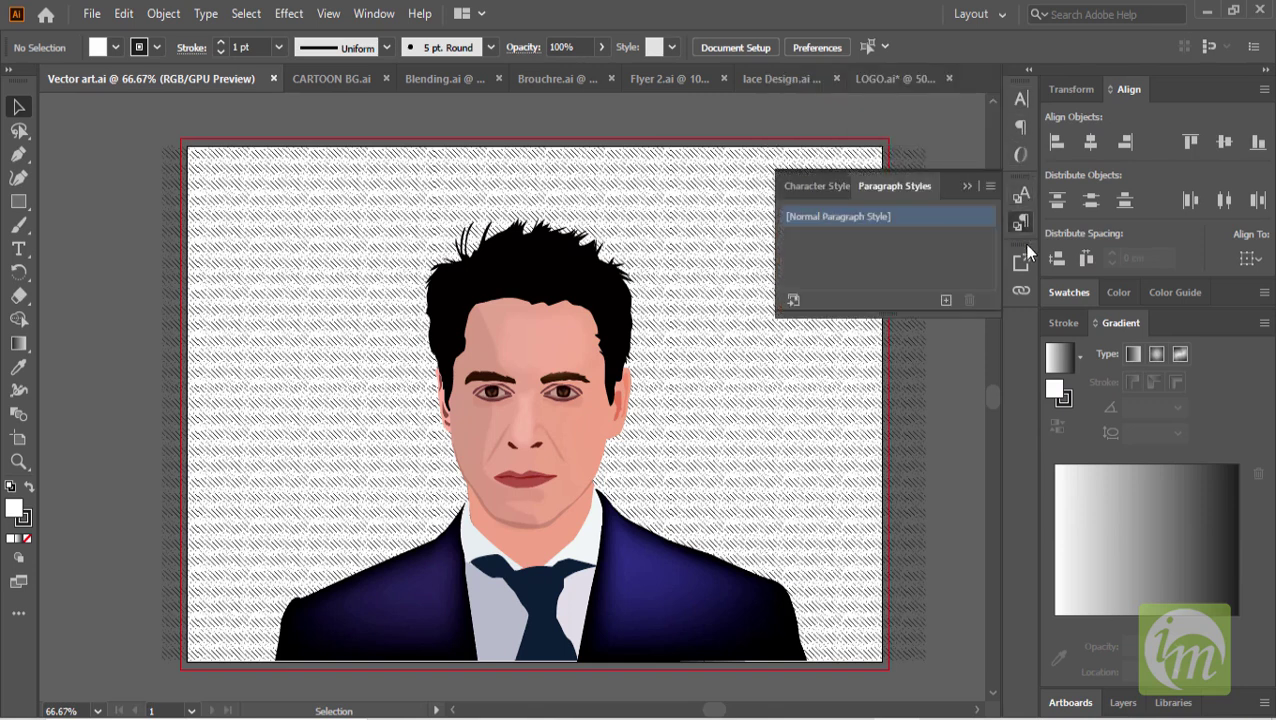
{"action": "left_click", "coordinate": [1021, 262]}
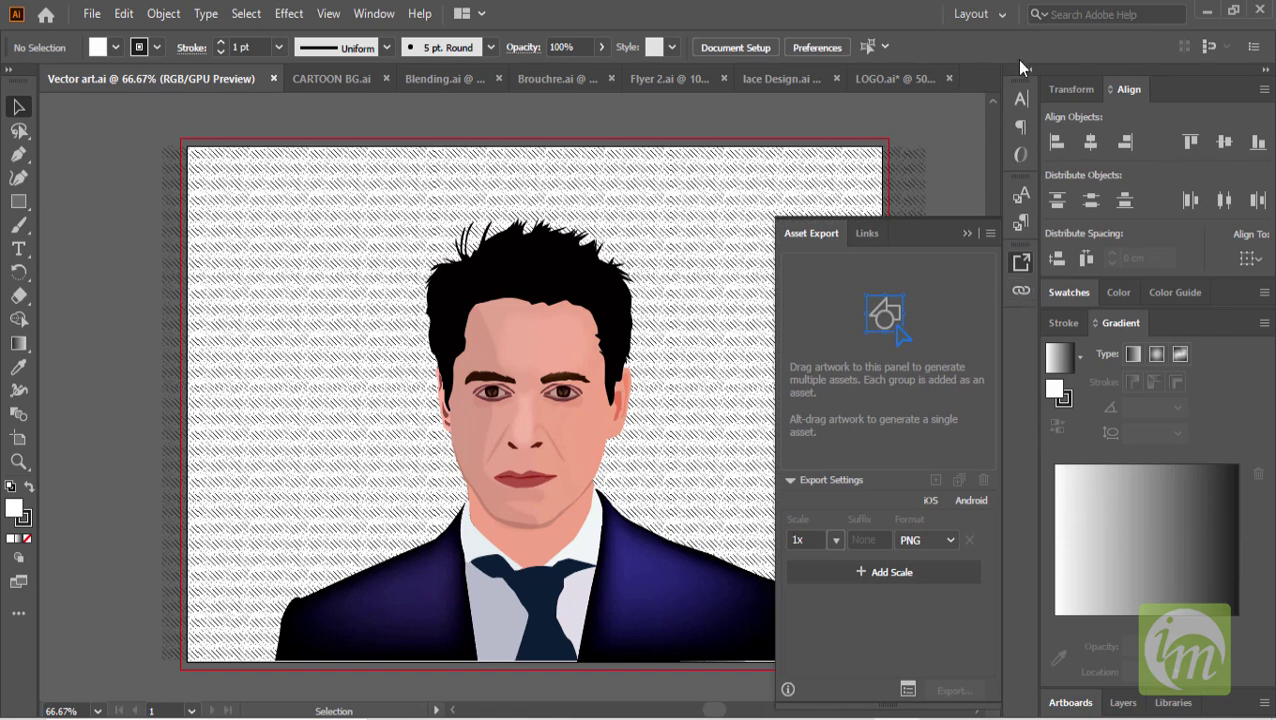
{"action": "left_click", "coordinate": [967, 233]}
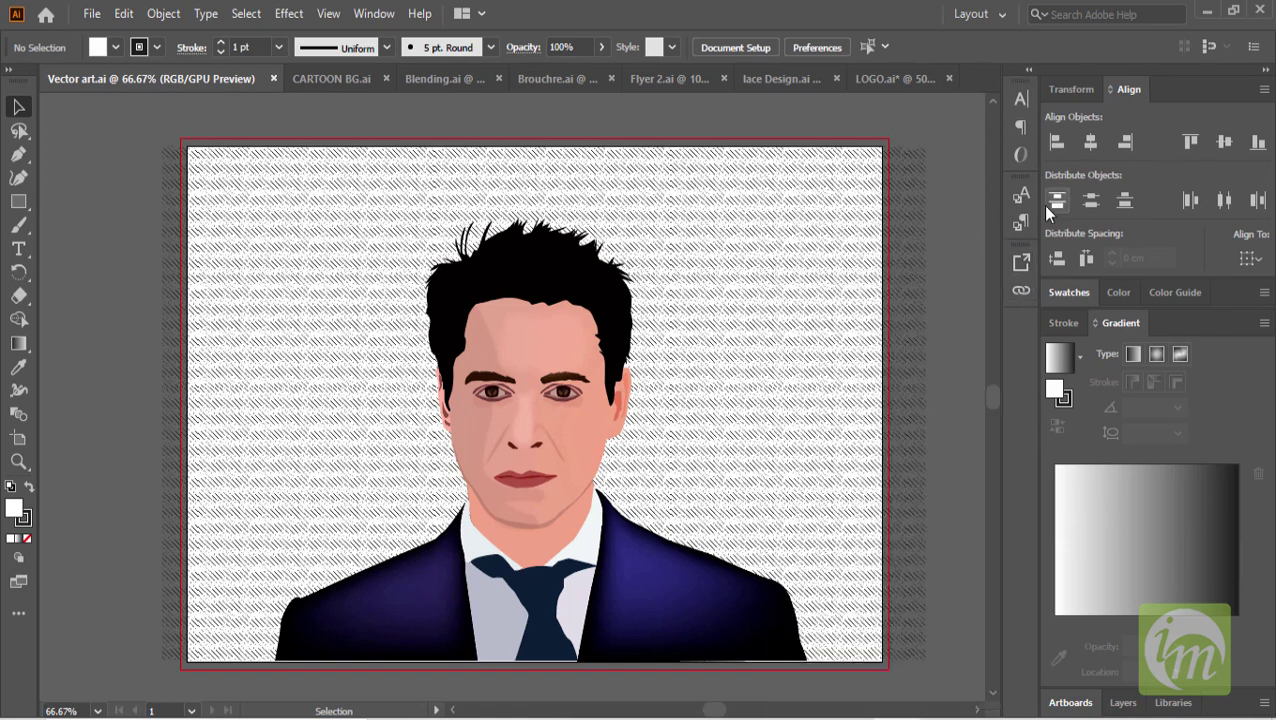
{"action": "left_click", "coordinate": [1020, 98]}
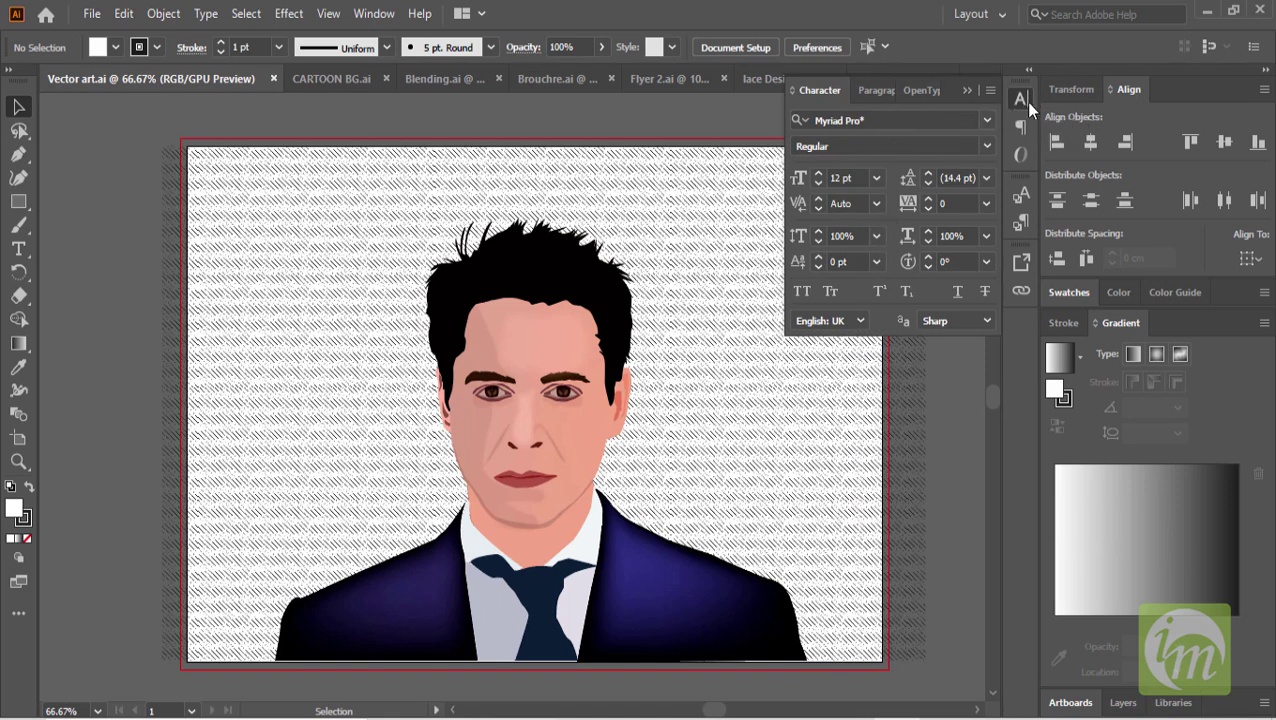
{"action": "left_click", "coordinate": [1020, 100]}
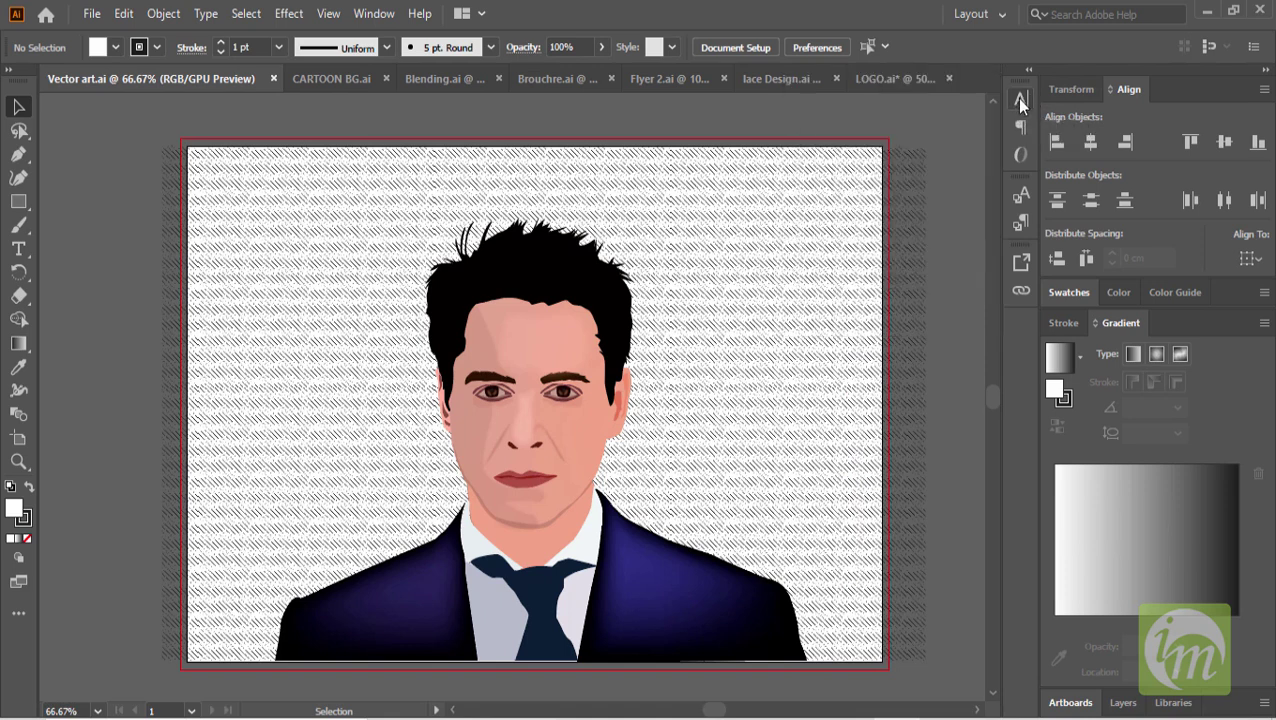
Collapse the main panel dock to icons and review the list of available workspaces.
{"action": "left_click", "coordinate": [1266, 72]}
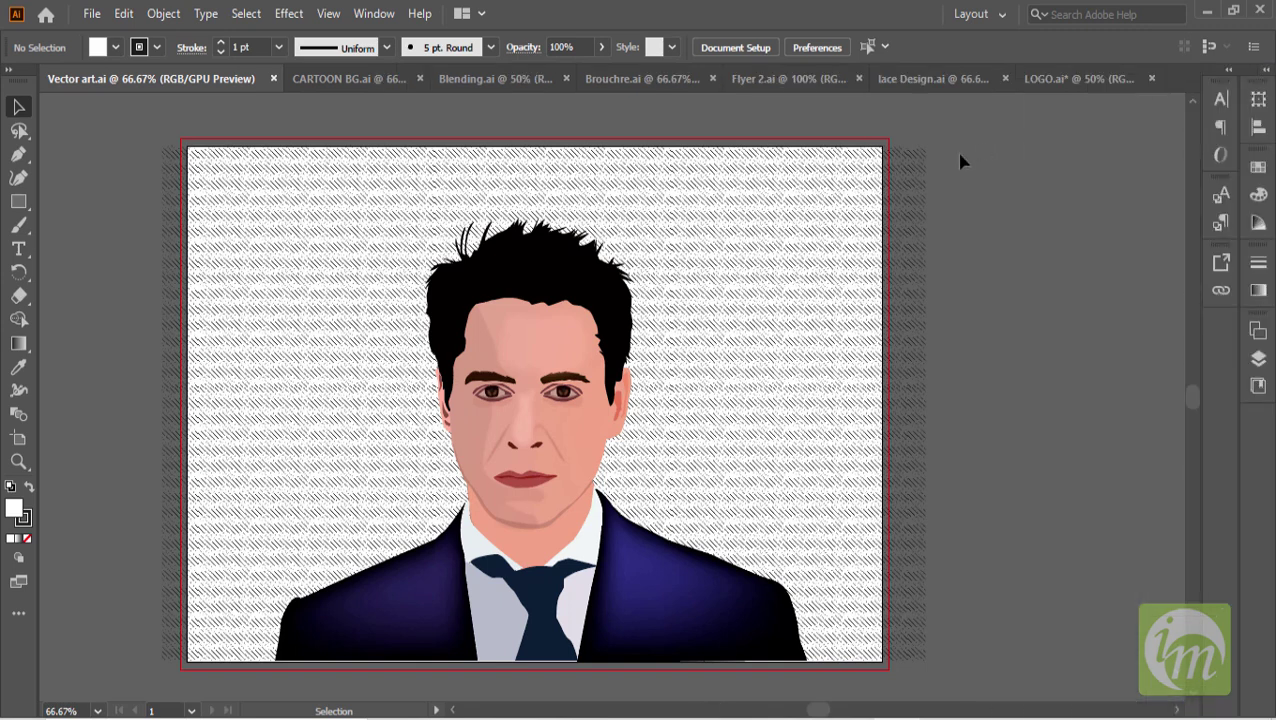
{"action": "left_click", "coordinate": [742, 214]}
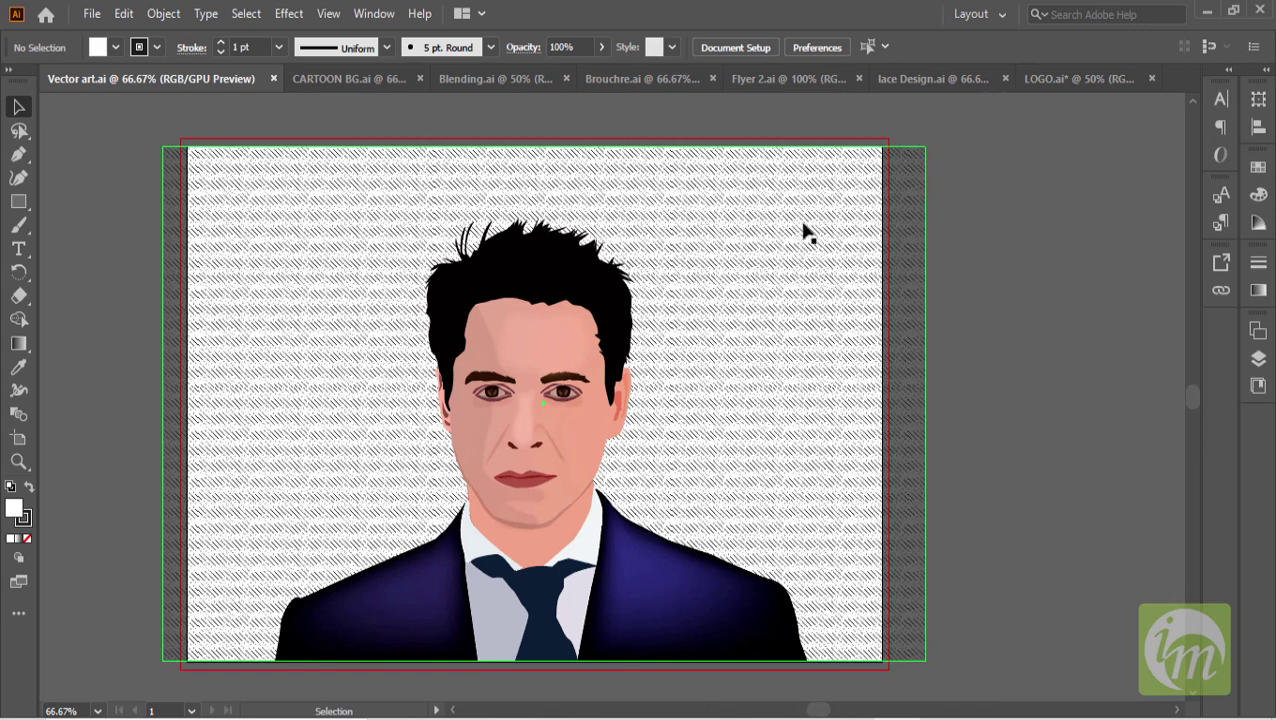
{"action": "key", "text": "ctrl+shift+a"}
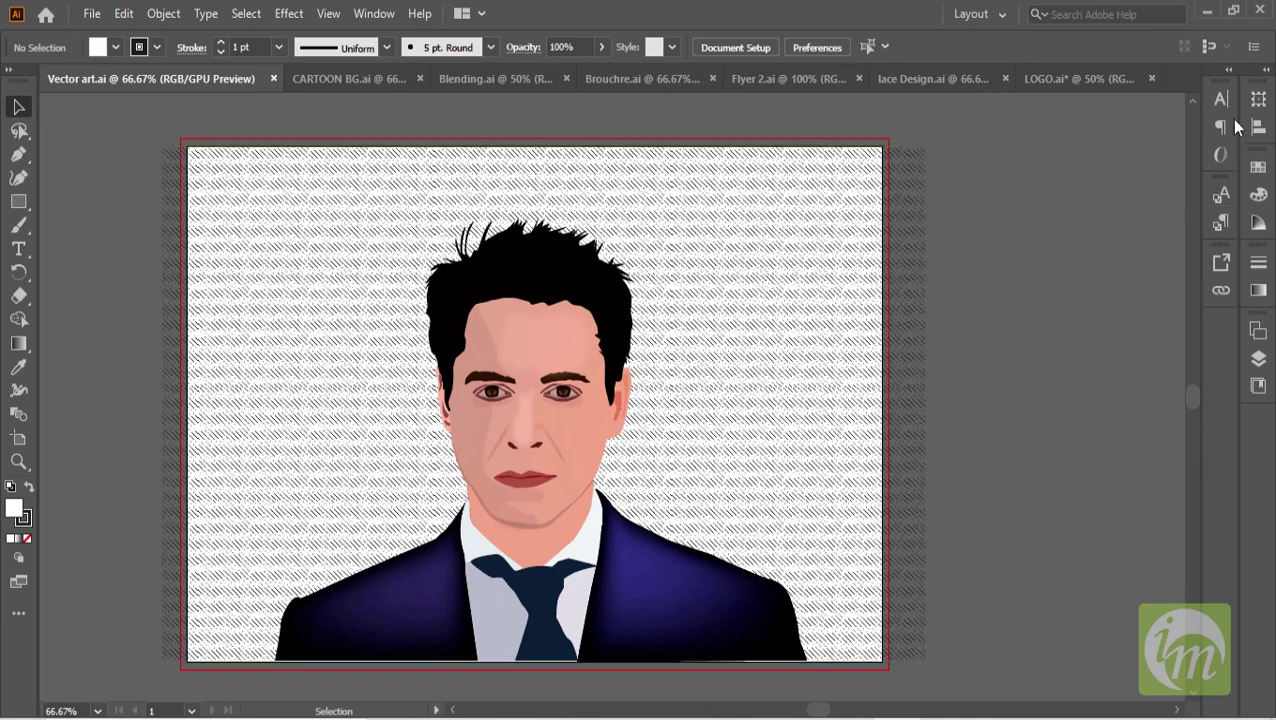
{"action": "left_click", "coordinate": [1266, 74]}
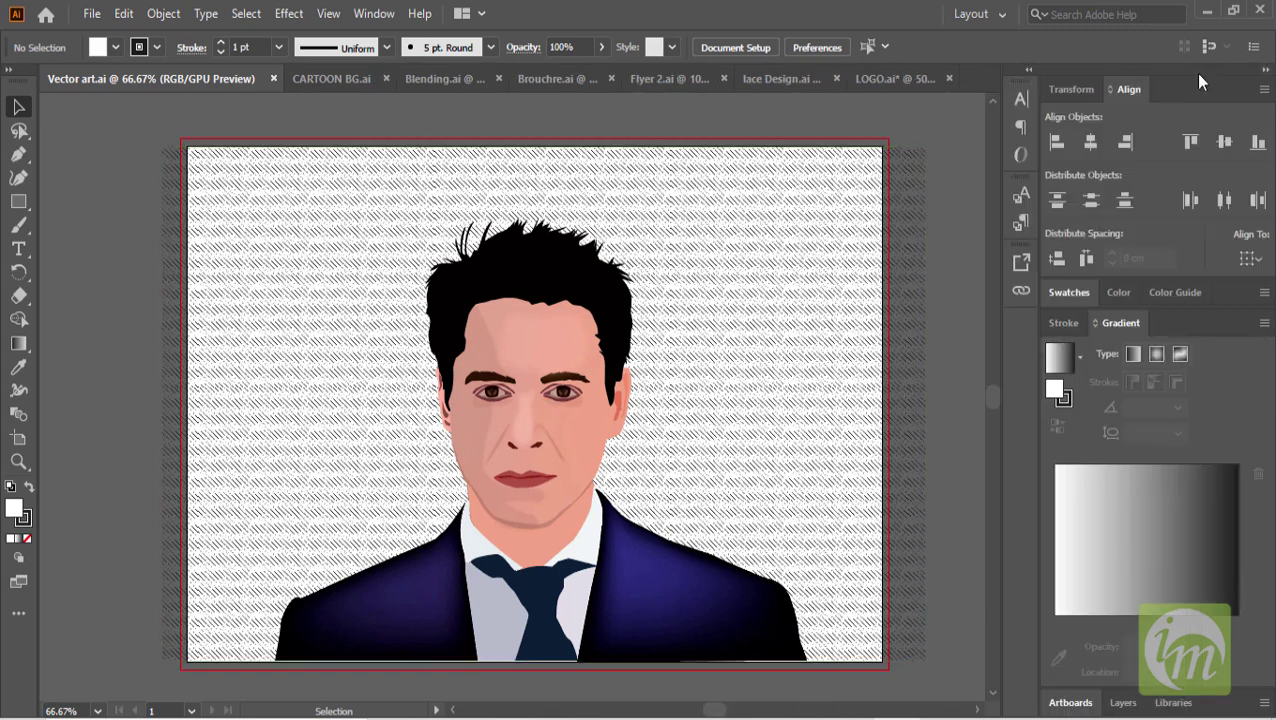
{"action": "left_click", "coordinate": [1265, 73]}
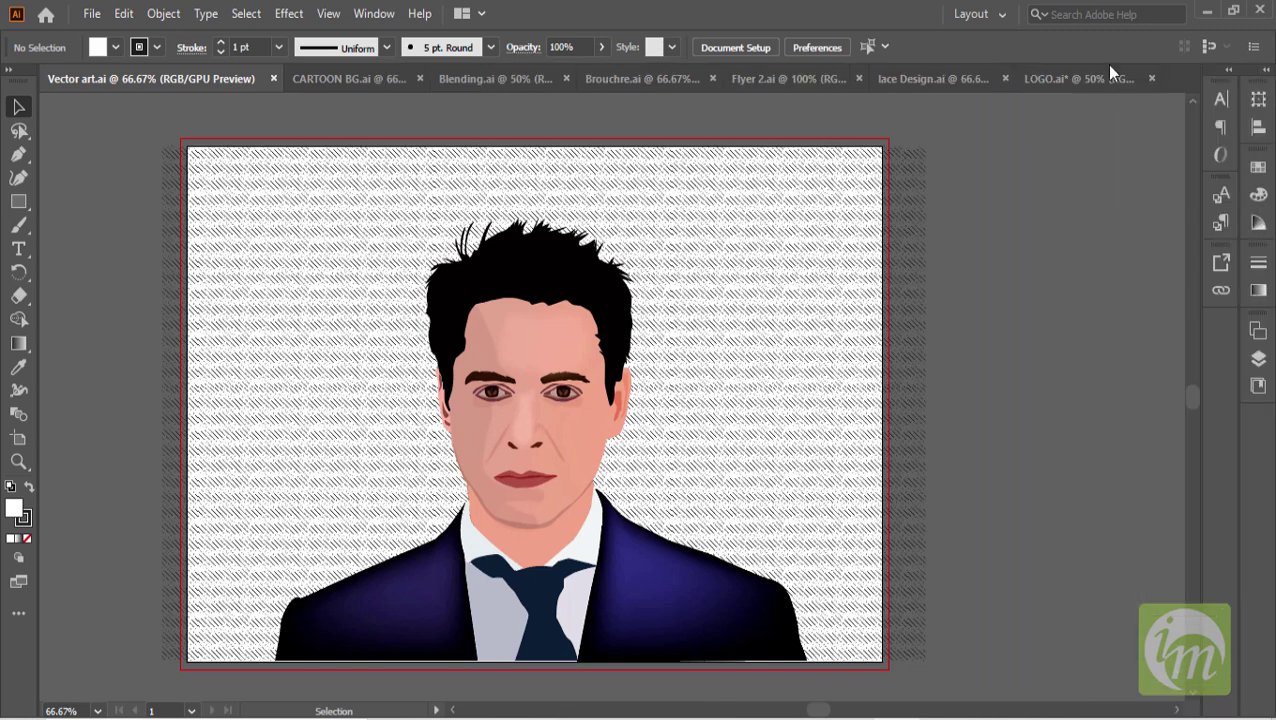
{"action": "left_click", "coordinate": [979, 20]}
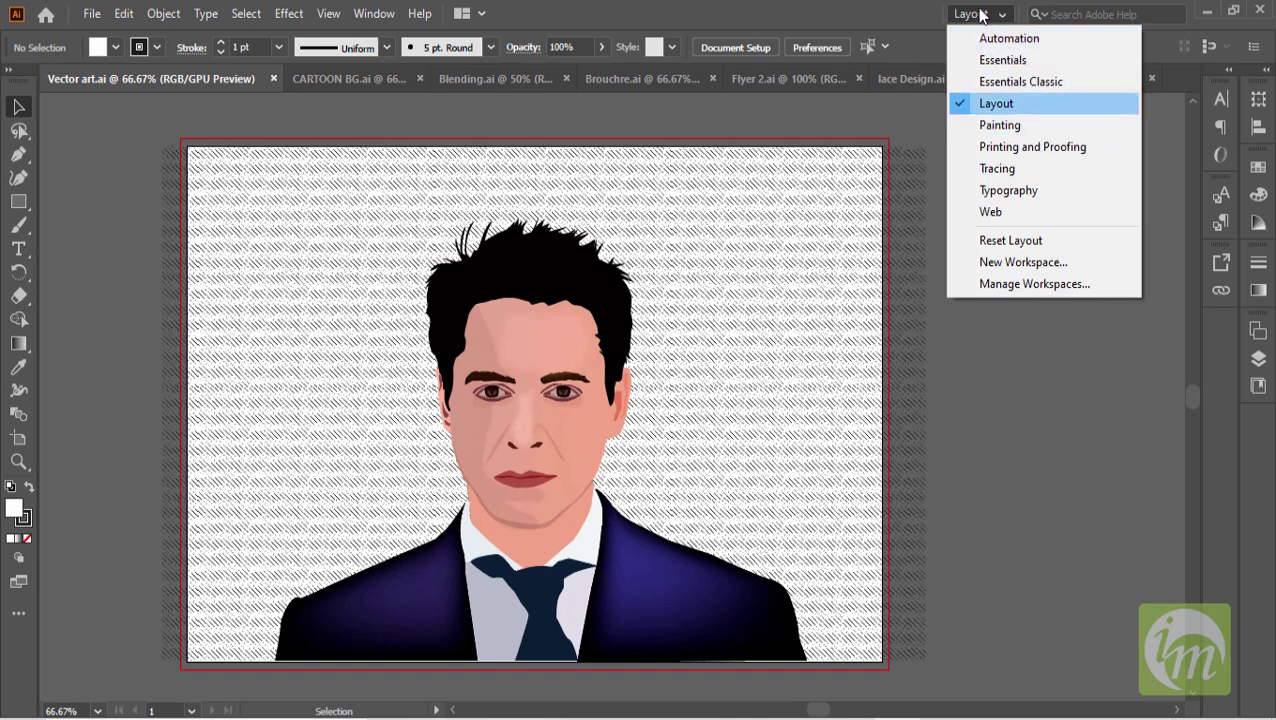
{"action": "left_click", "coordinate": [898, 9]}
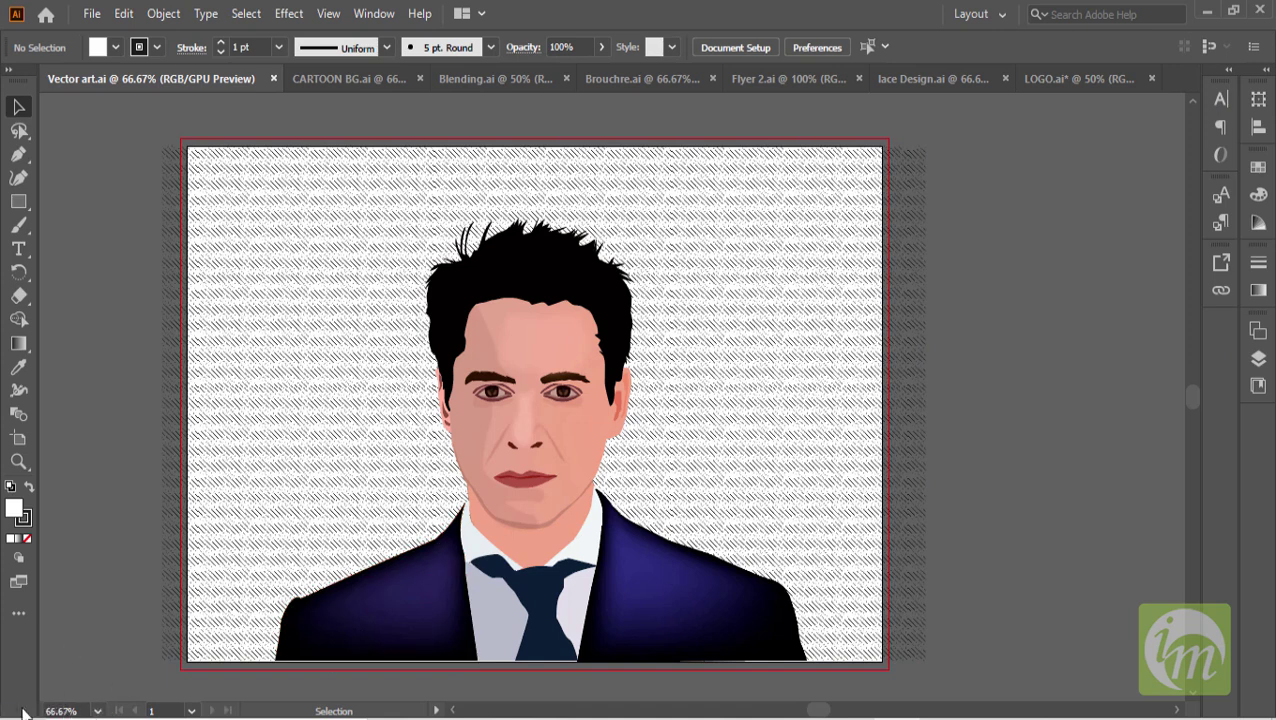
Set the zoom of Vector art.ai to 100% and centre the portrait in view.
{"action": "left_click", "coordinate": [97, 711]}
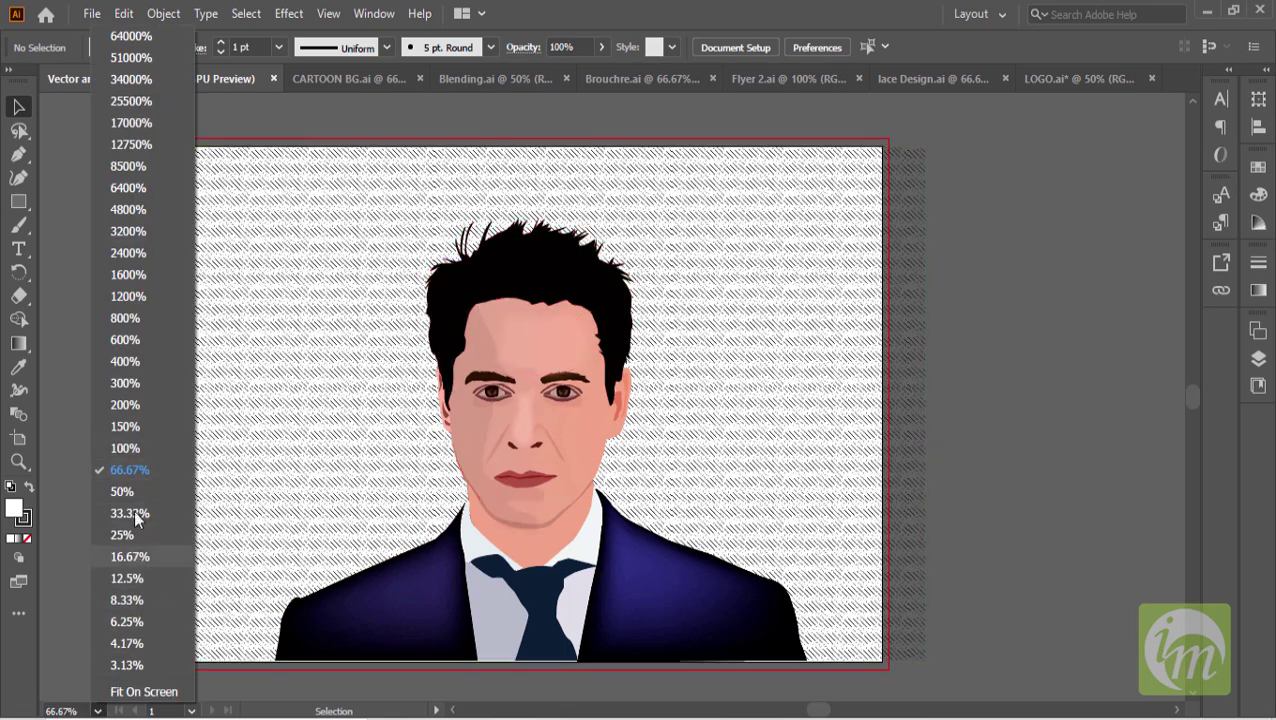
{"action": "left_click", "coordinate": [132, 446]}
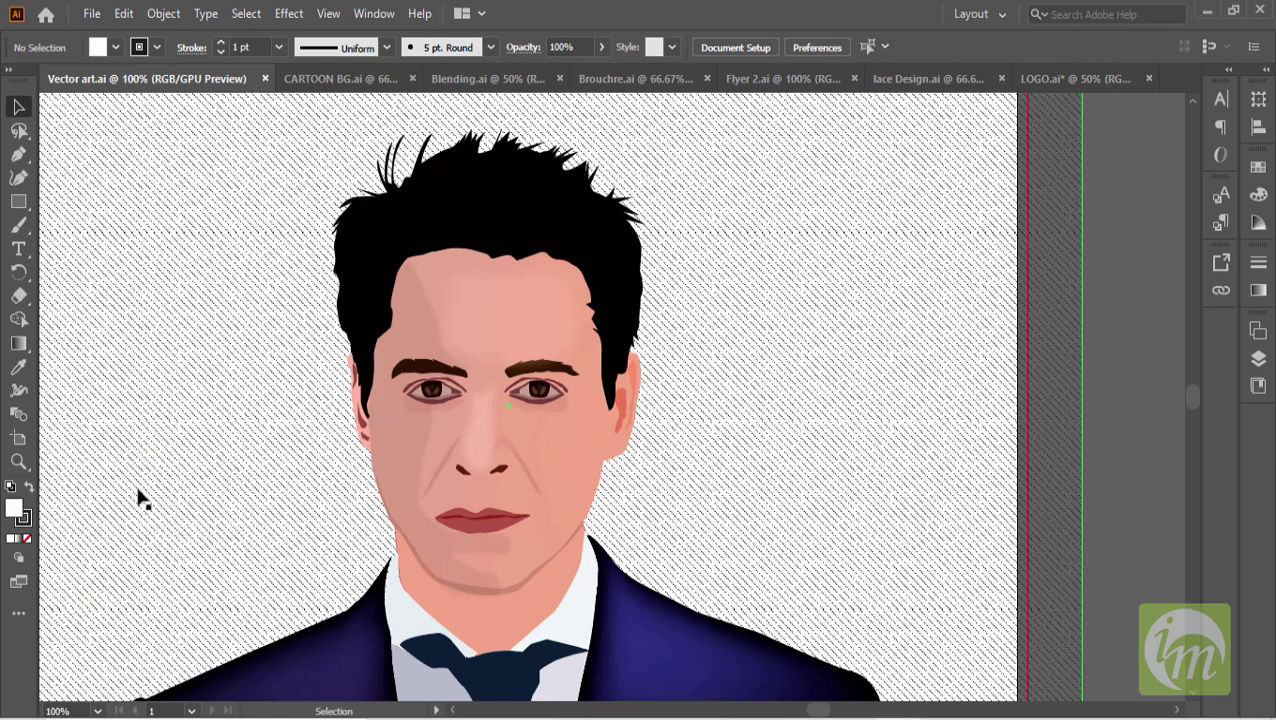
{"action": "left_click_drag", "start_coordinate": [222, 477], "coordinate": [343, 467]}
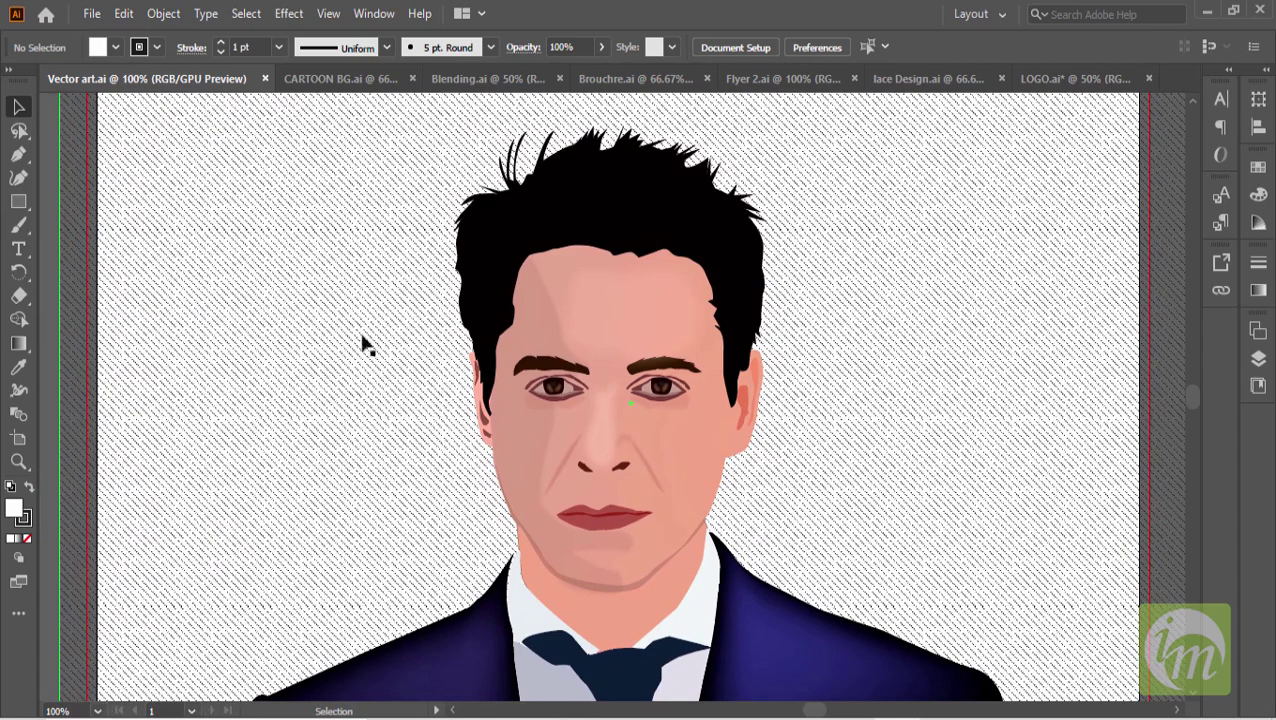
Switch to Brouchre.ai and view artboards 1 and 2 alternately by choosing their numbers, ending on artboard 1.
{"action": "left_click", "coordinate": [632, 79]}
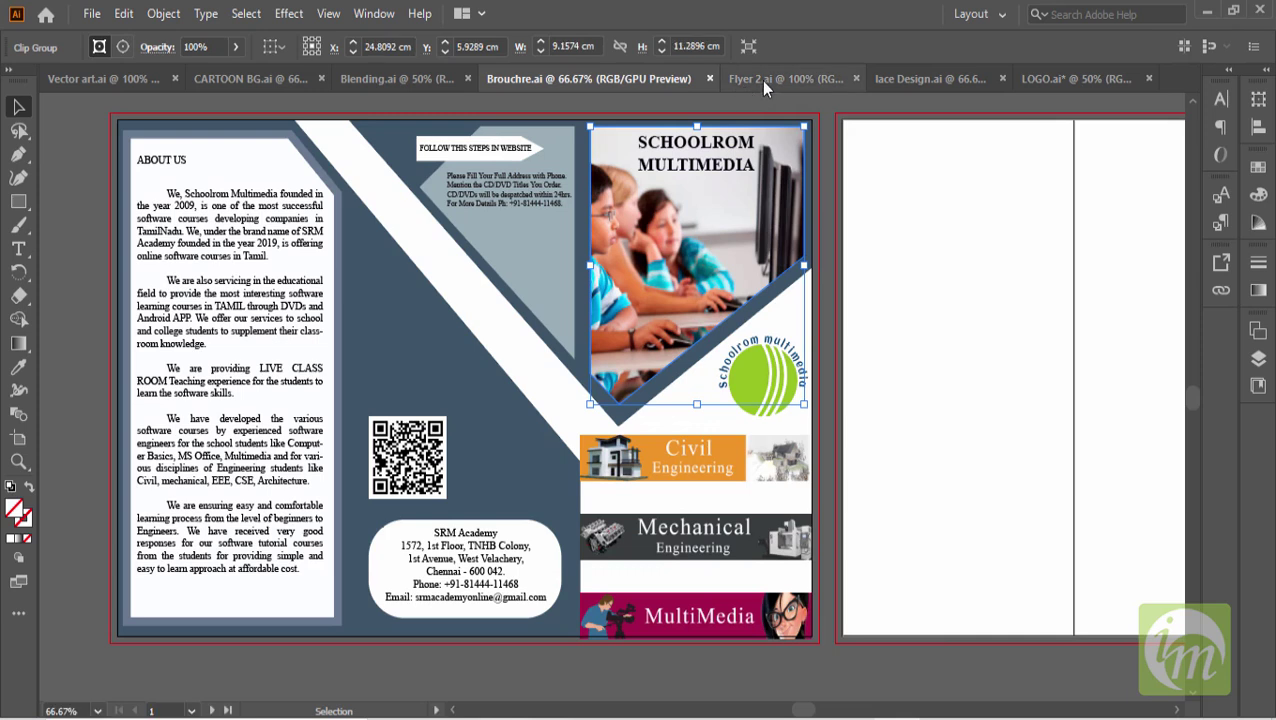
{"action": "left_click", "coordinate": [191, 711]}
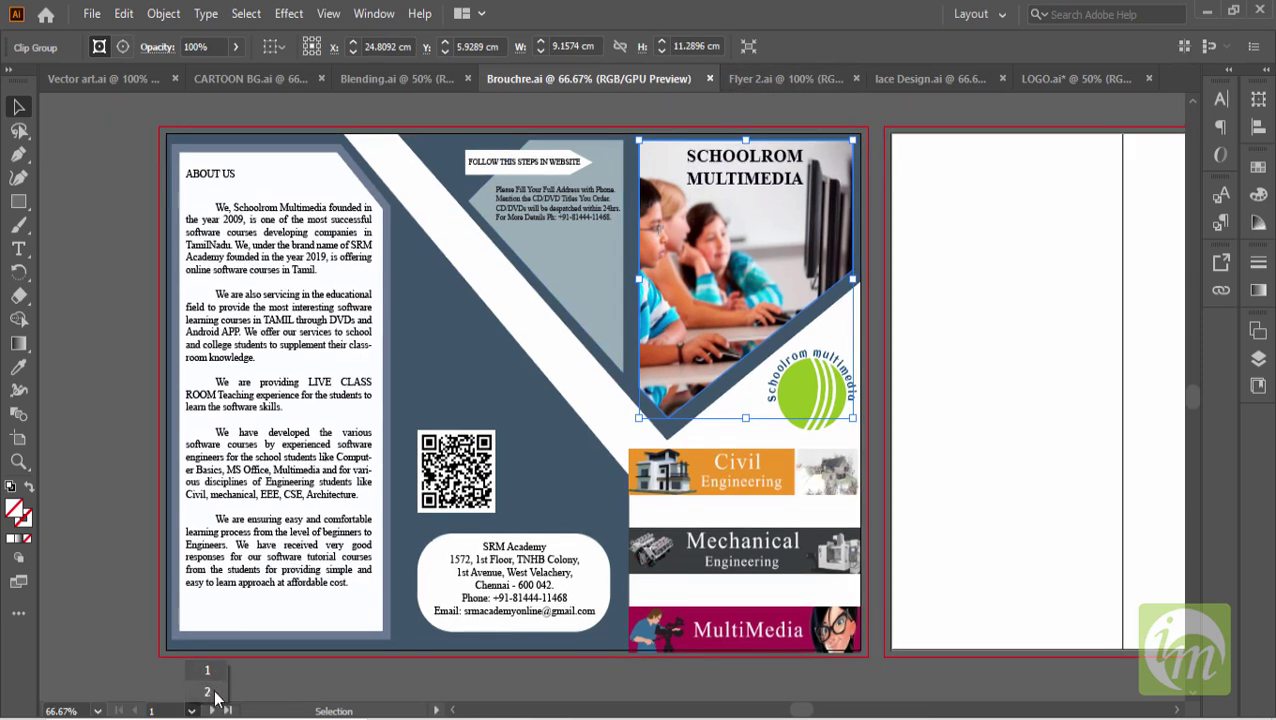
{"action": "left_click", "coordinate": [208, 692]}
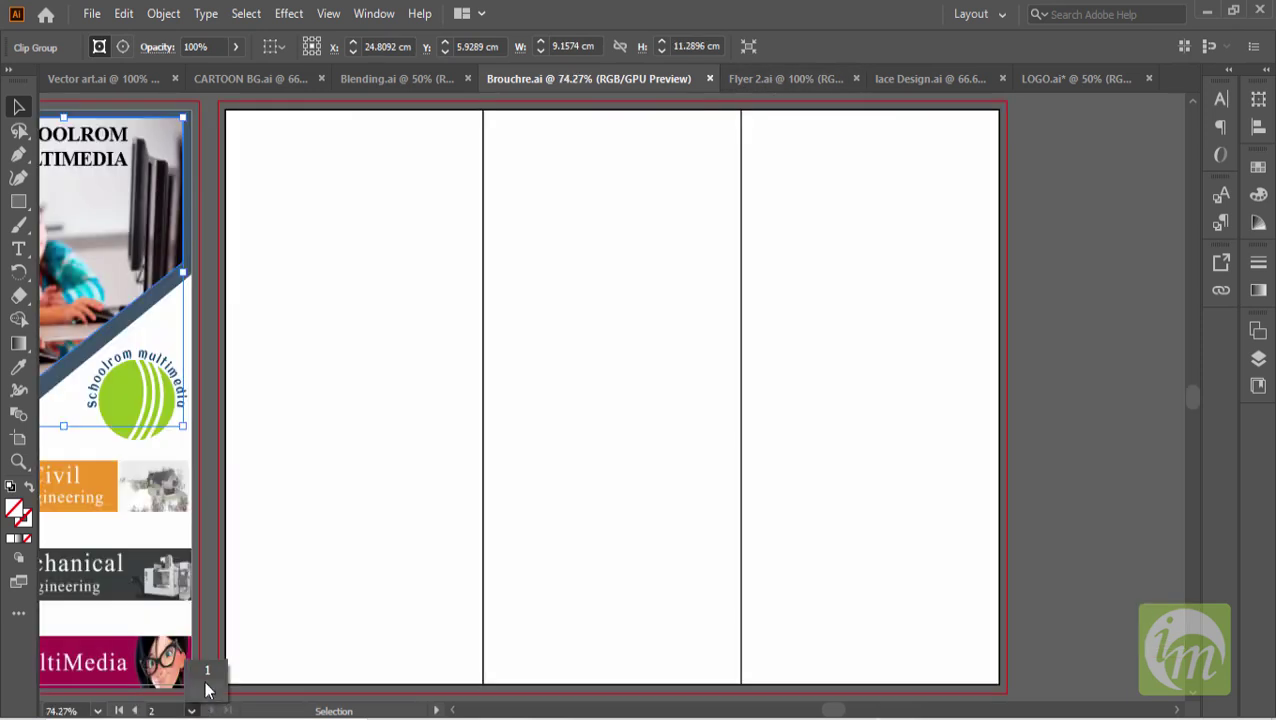
{"action": "left_click", "coordinate": [207, 670]}
{"action": "left_click", "coordinate": [191, 711]}
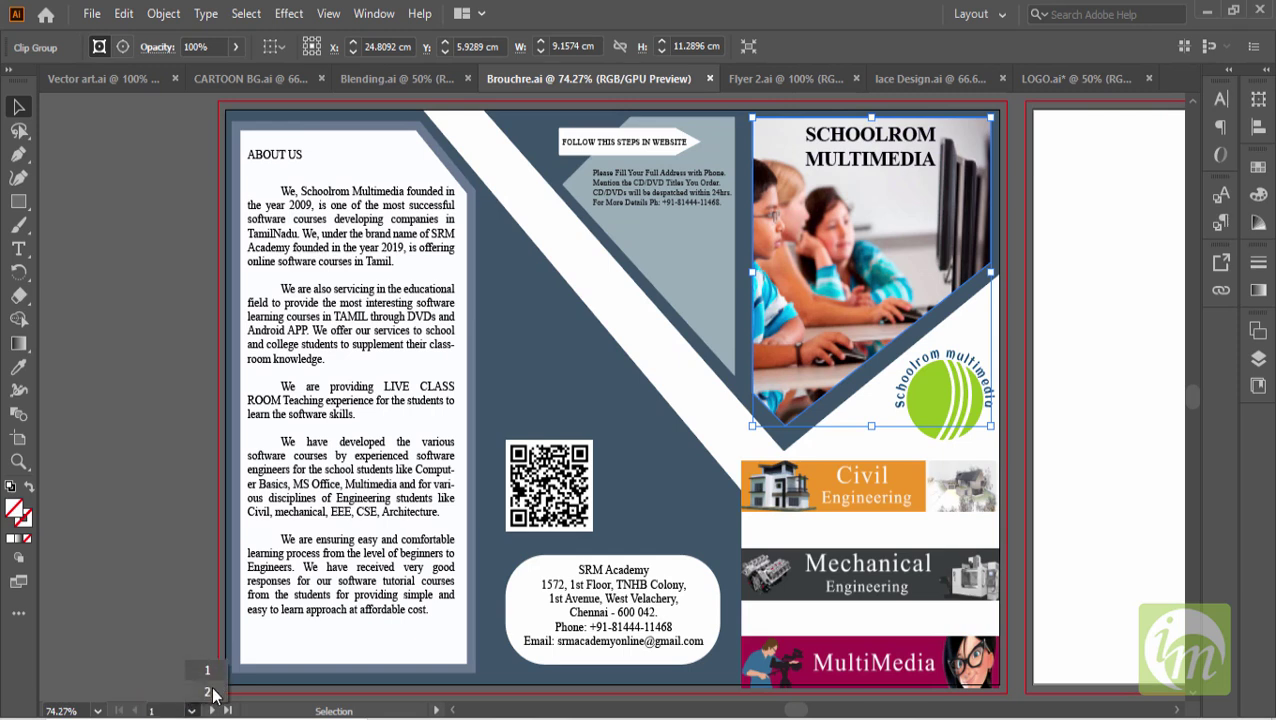
{"action": "left_click", "coordinate": [208, 692]}
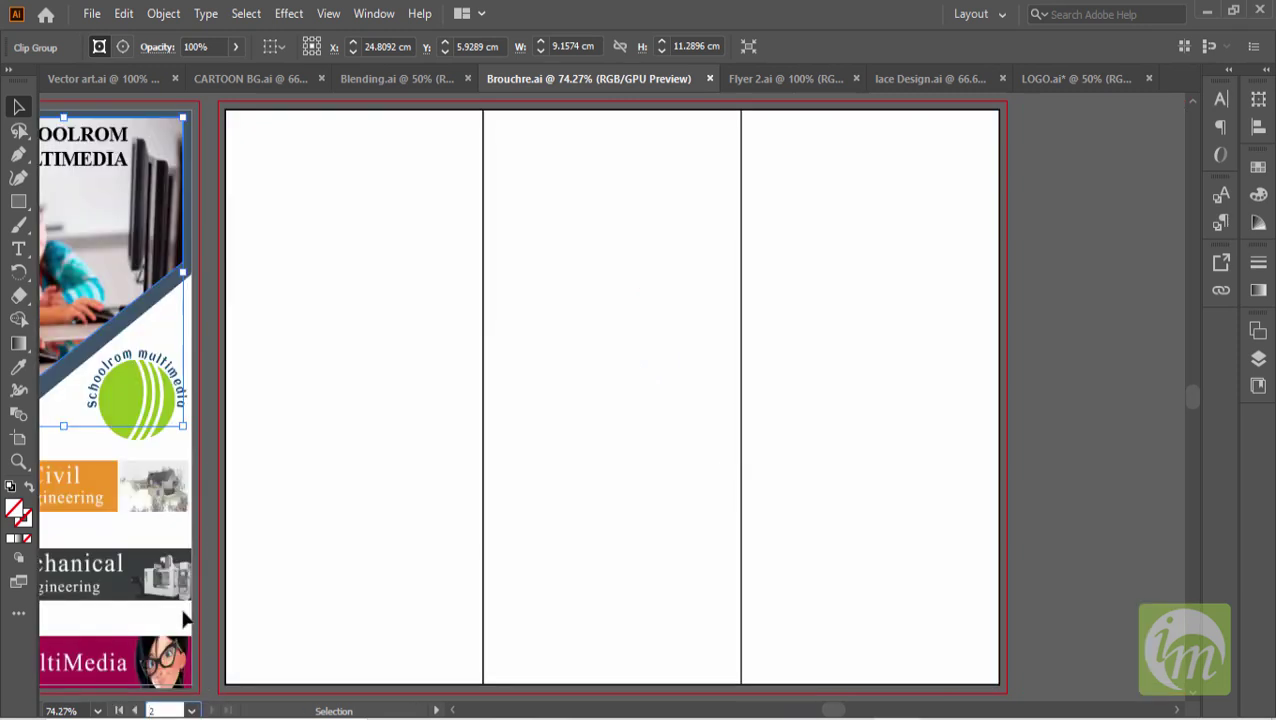
{"action": "left_click_drag", "start_coordinate": [193, 573], "coordinate": [557, 589]}
{"action": "key", "text": "shift+Page_Up"}
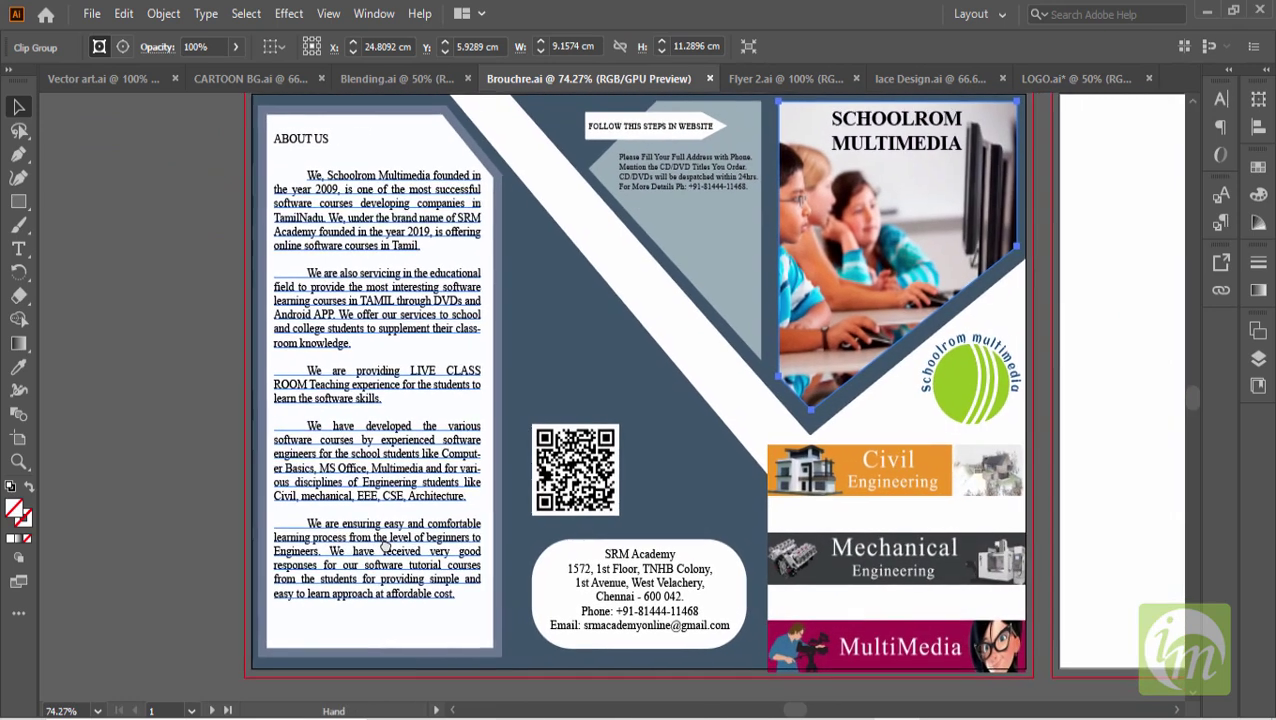
{"action": "left_click_drag", "start_coordinate": [385, 545], "coordinate": [382, 548]}
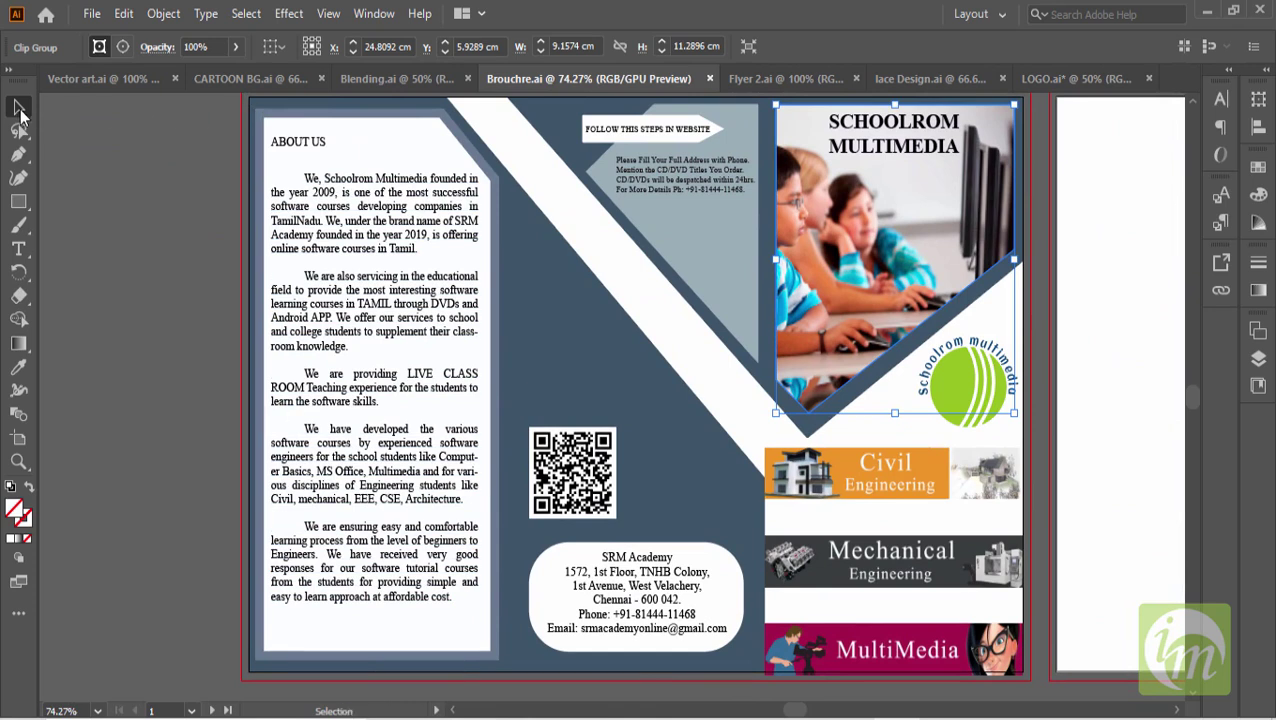
Check the status bar's tool display with the Pen, Eyedropper, Width and Selection tools, and view its Show options.
{"action": "left_click", "coordinate": [18, 155]}
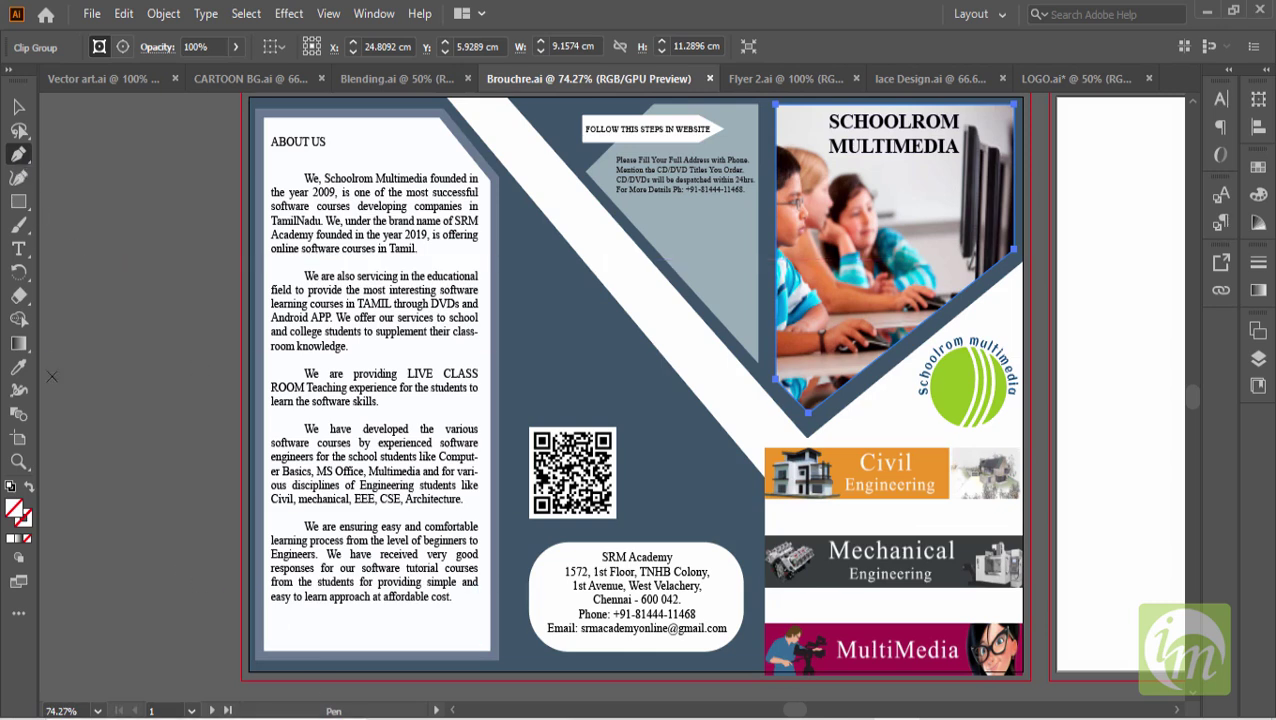
{"action": "left_click", "coordinate": [18, 366]}
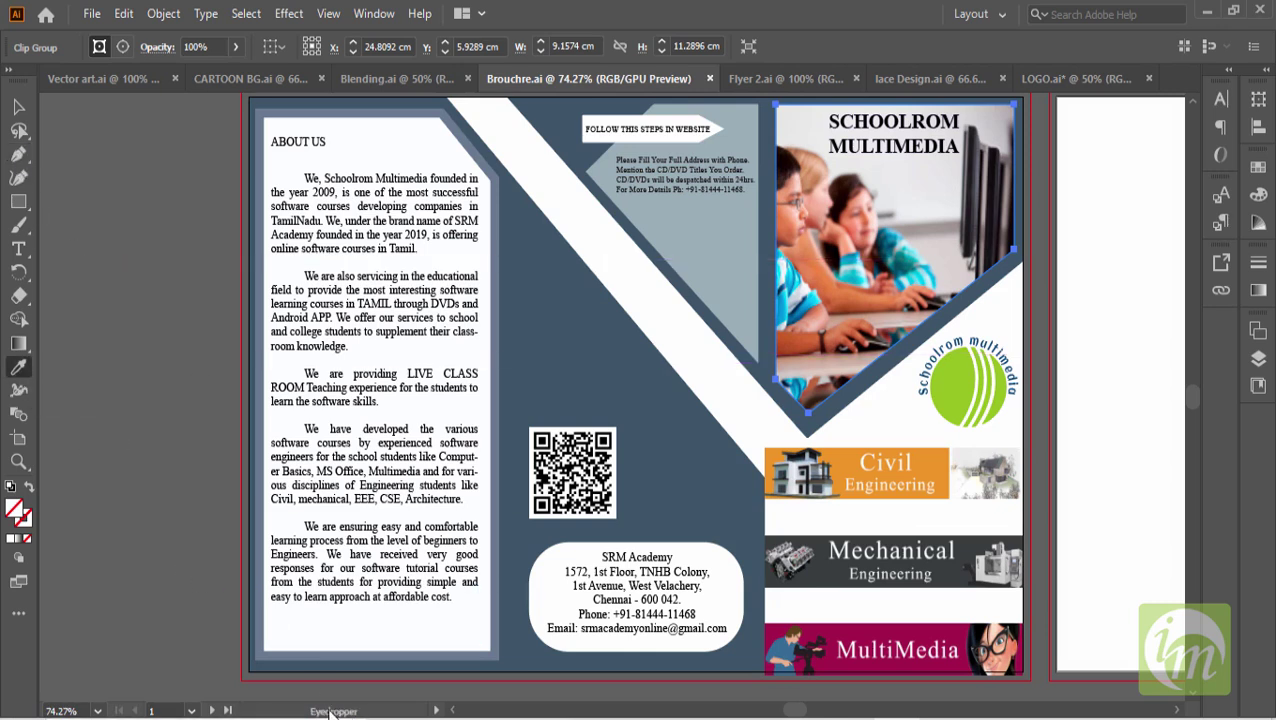
{"action": "left_click", "coordinate": [18, 390]}
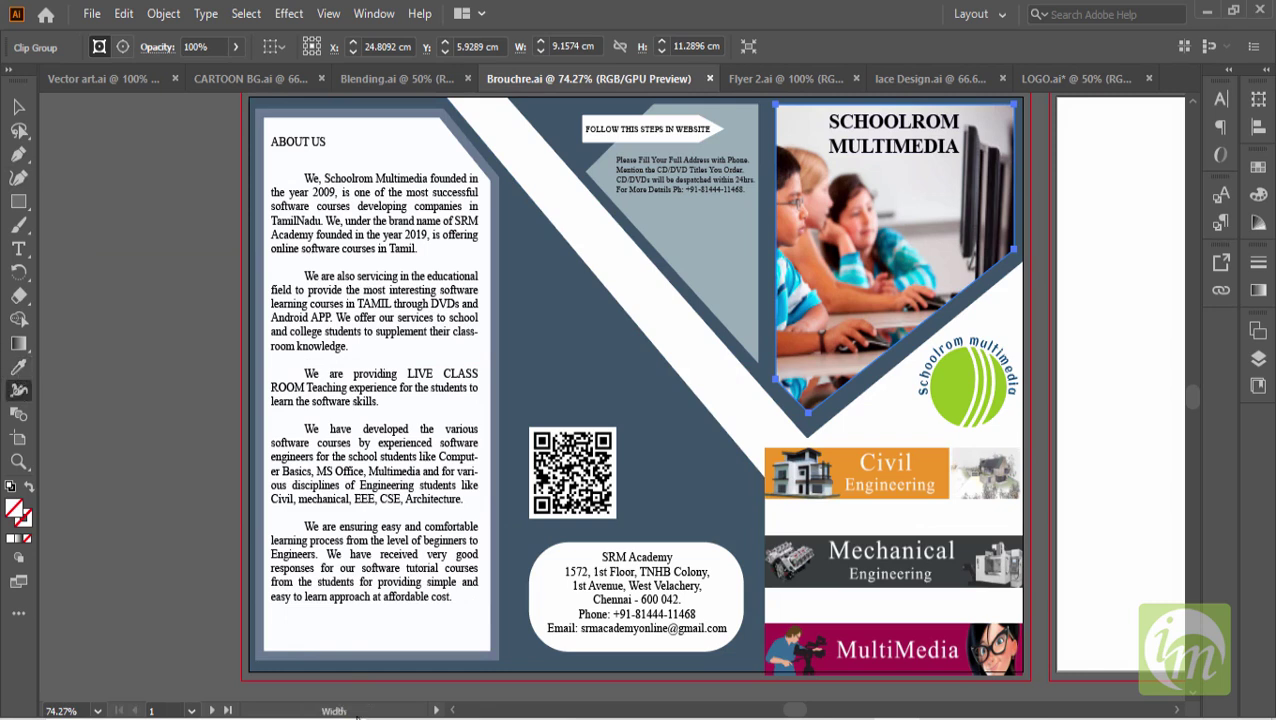
{"action": "left_click", "coordinate": [18, 106]}
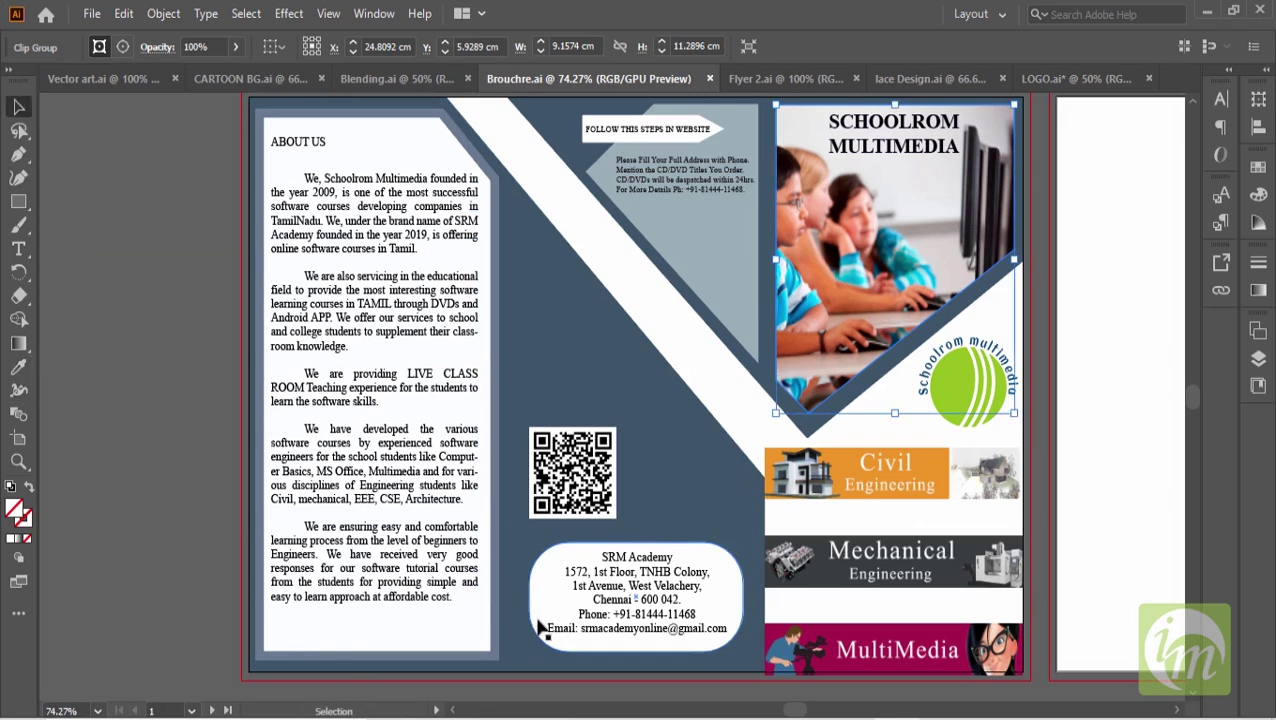
{"action": "left_click", "coordinate": [436, 710]}
{"action": "mouse_move", "coordinate": [492, 690]}
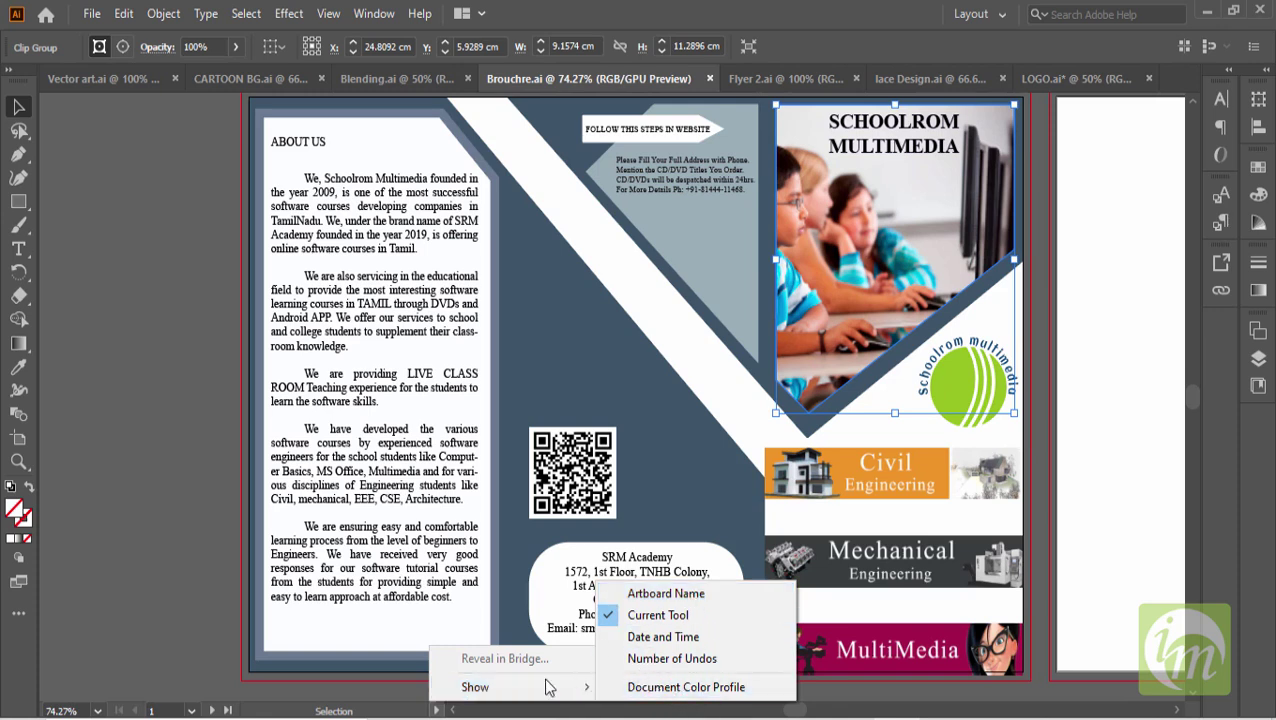
{"action": "left_click", "coordinate": [388, 713]}
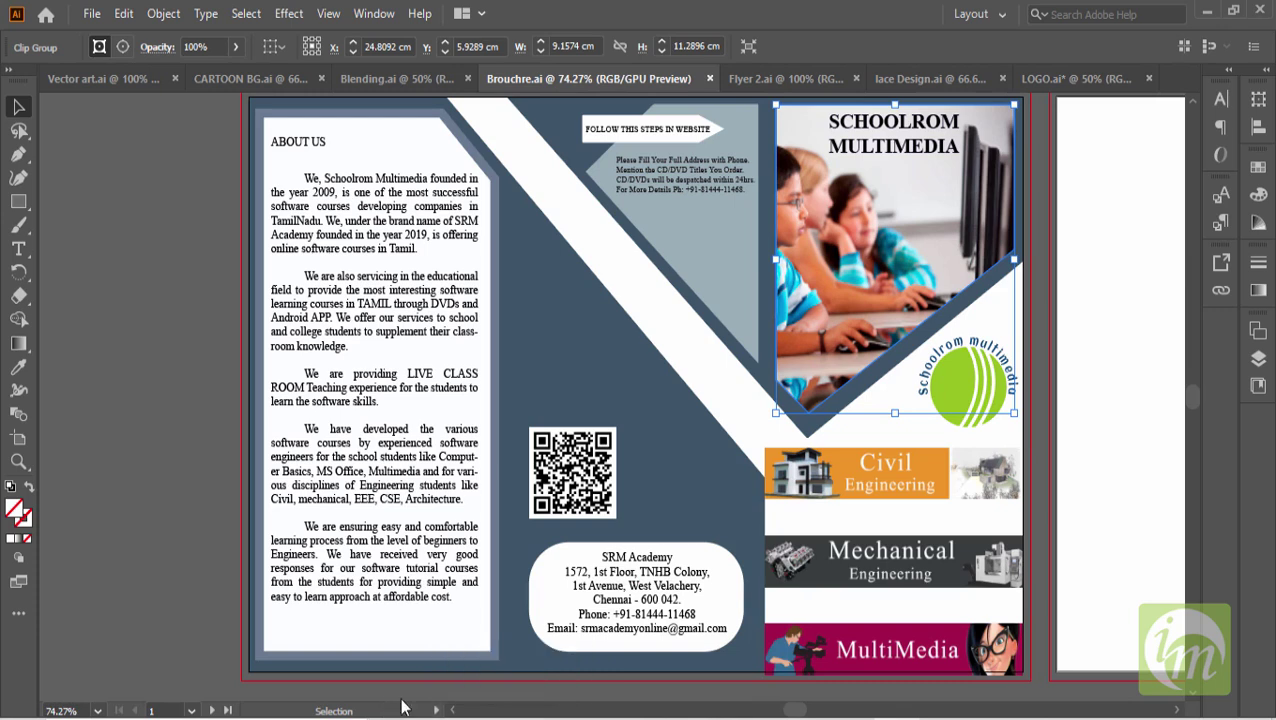
Move between the brochure's artboards with the last, first, previous and next navigation, and scroll the canvas horizontally and vertically.
{"action": "left_click_drag", "start_coordinate": [910, 396], "coordinate": [833, 428]}
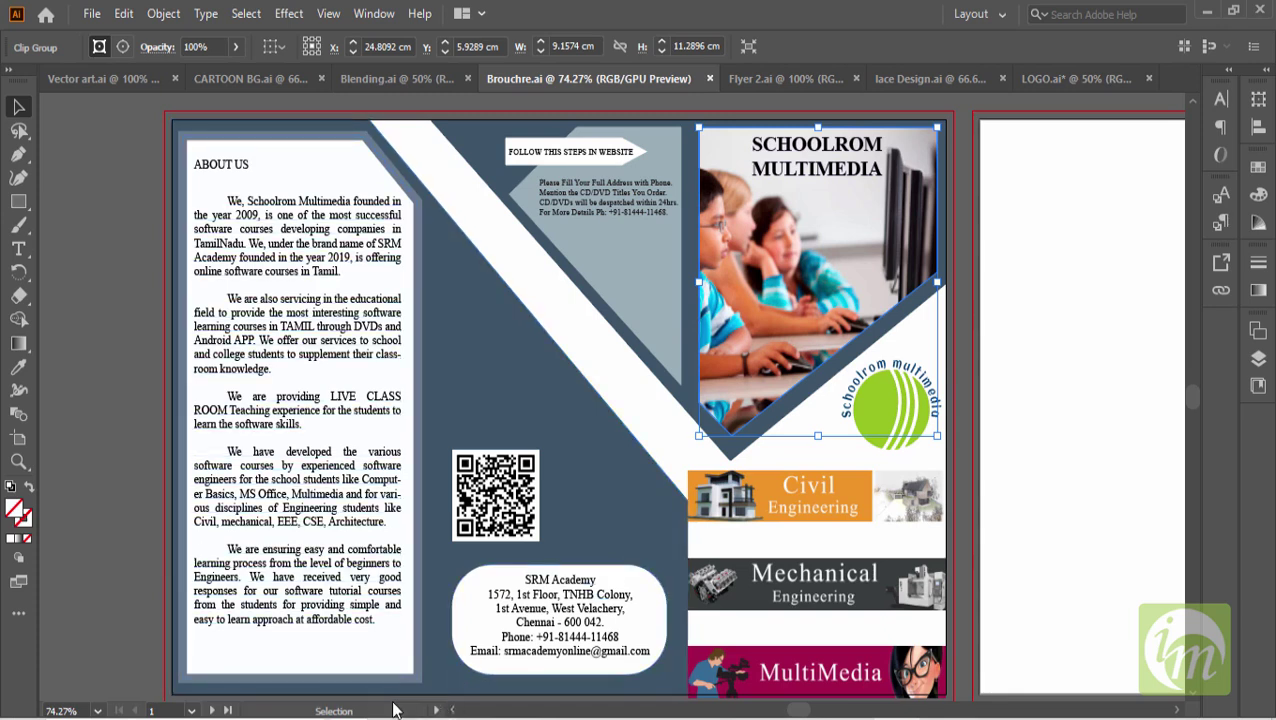
{"action": "left_click", "coordinate": [228, 711]}
{"action": "left_click", "coordinate": [119, 710]}
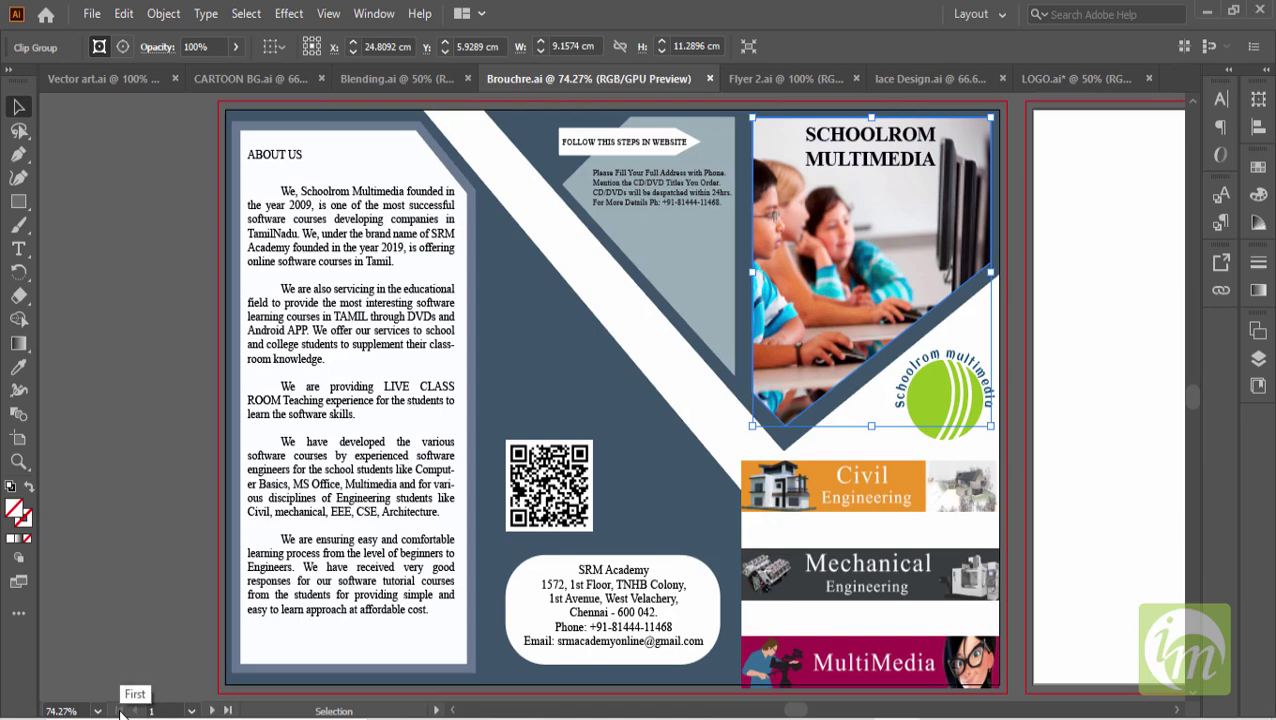
{"action": "left_click", "coordinate": [228, 711]}
{"action": "left_click", "coordinate": [136, 710]}
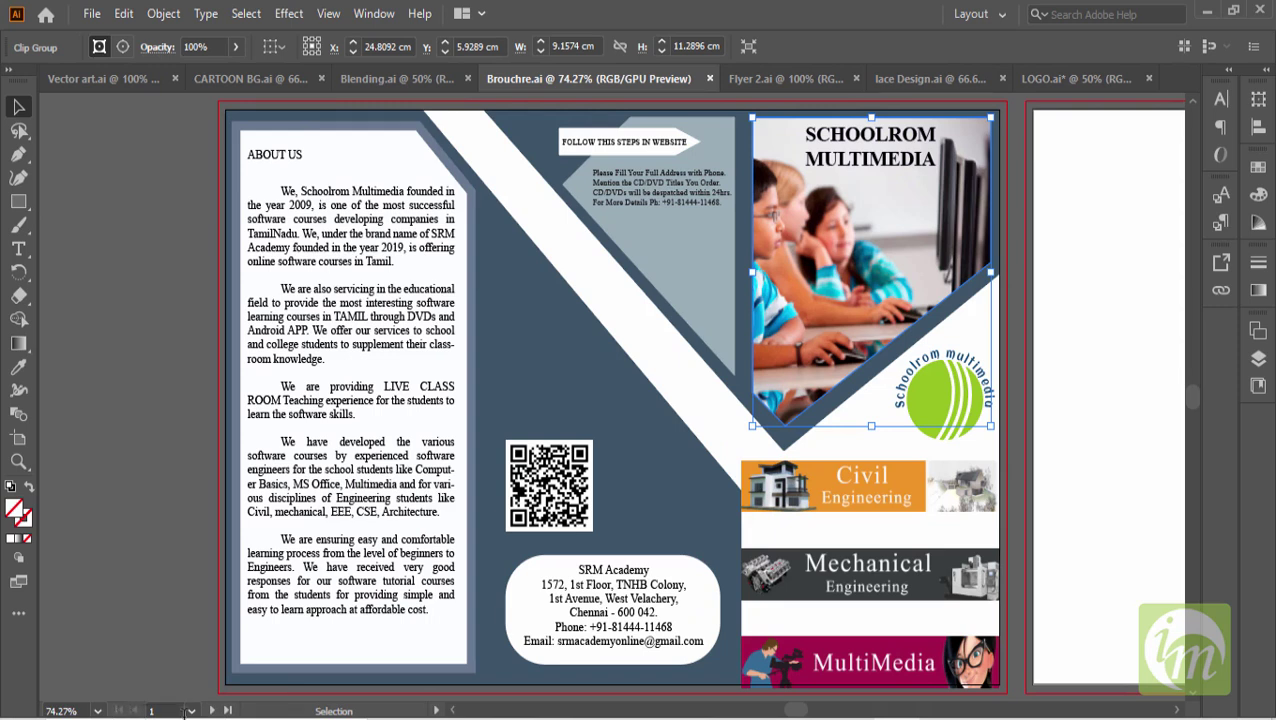
{"action": "left_click", "coordinate": [213, 711]}
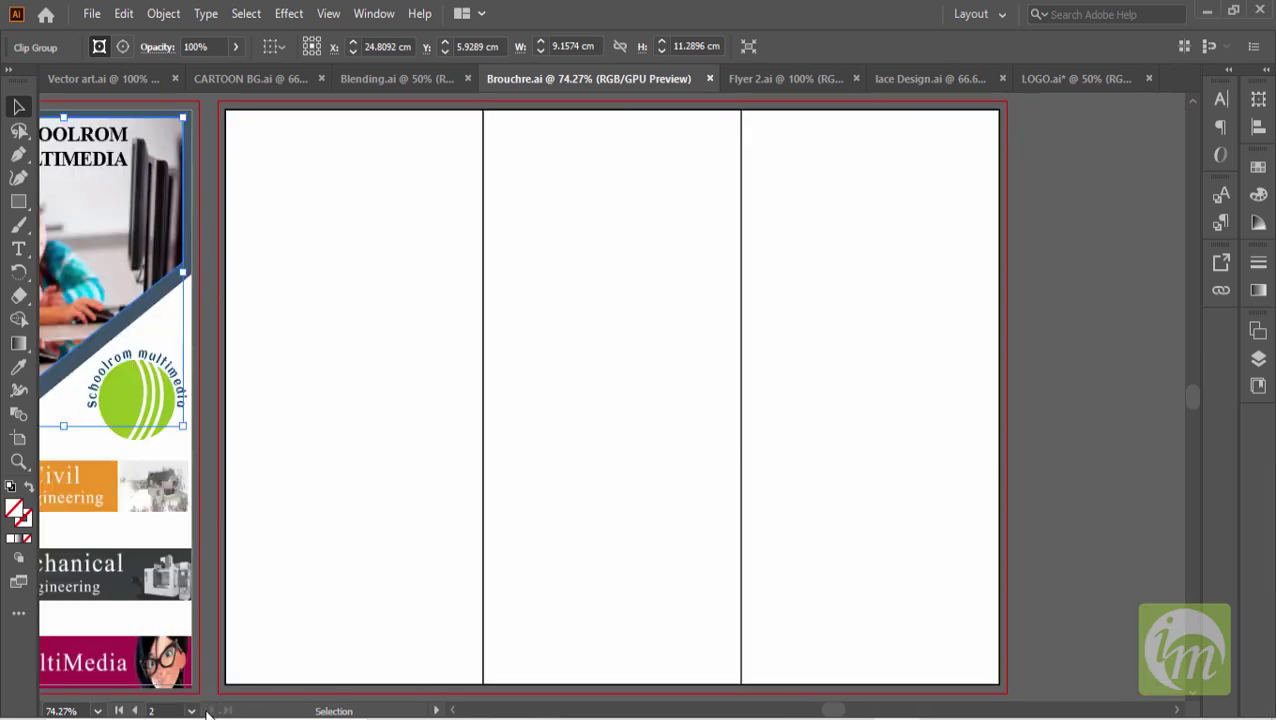
{"action": "left_click", "coordinate": [137, 711]}
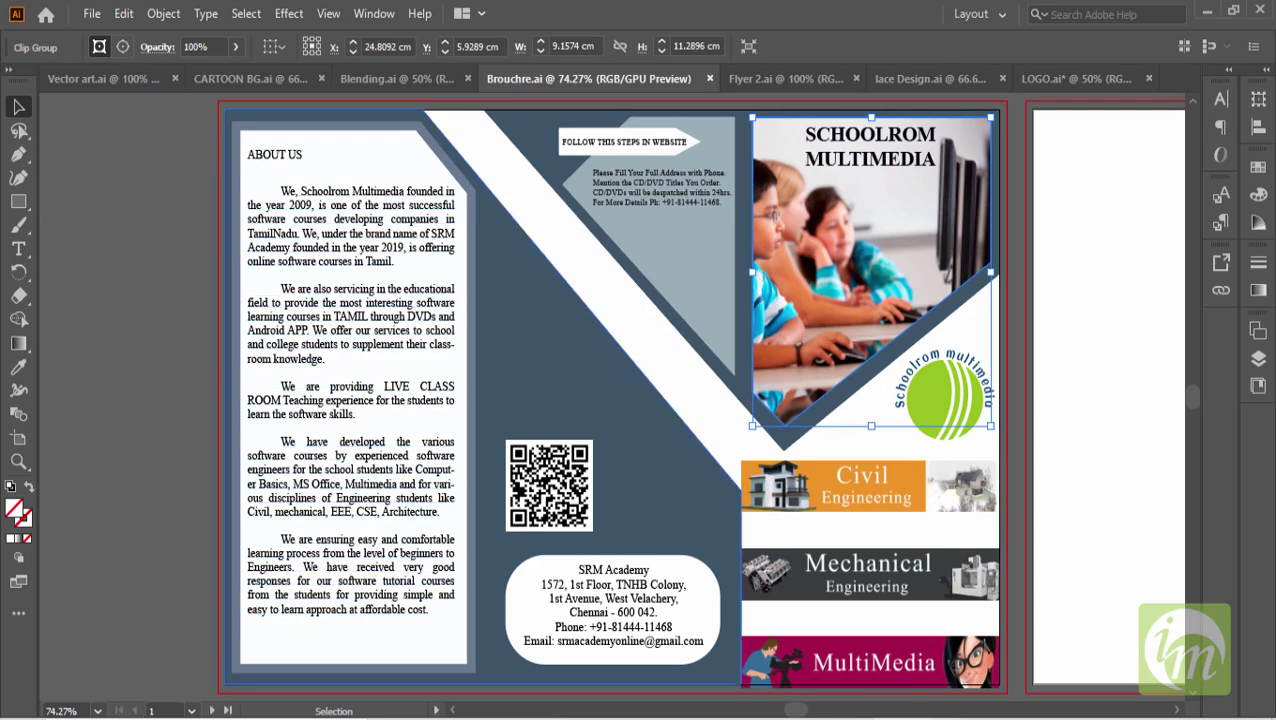
{"action": "mouse_move", "coordinate": [796, 711]}
{"action": "left_mouse_down"}
{"action": "mouse_move", "coordinate": [828, 712]}
{"action": "mouse_move", "coordinate": [808, 716]}
{"action": "left_mouse_up"}
{"action": "mouse_move", "coordinate": [1196, 408]}
{"action": "left_mouse_down"}
{"action": "mouse_move", "coordinate": [1198, 394]}
{"action": "mouse_move", "coordinate": [1196, 413]}
{"action": "left_mouse_up"}
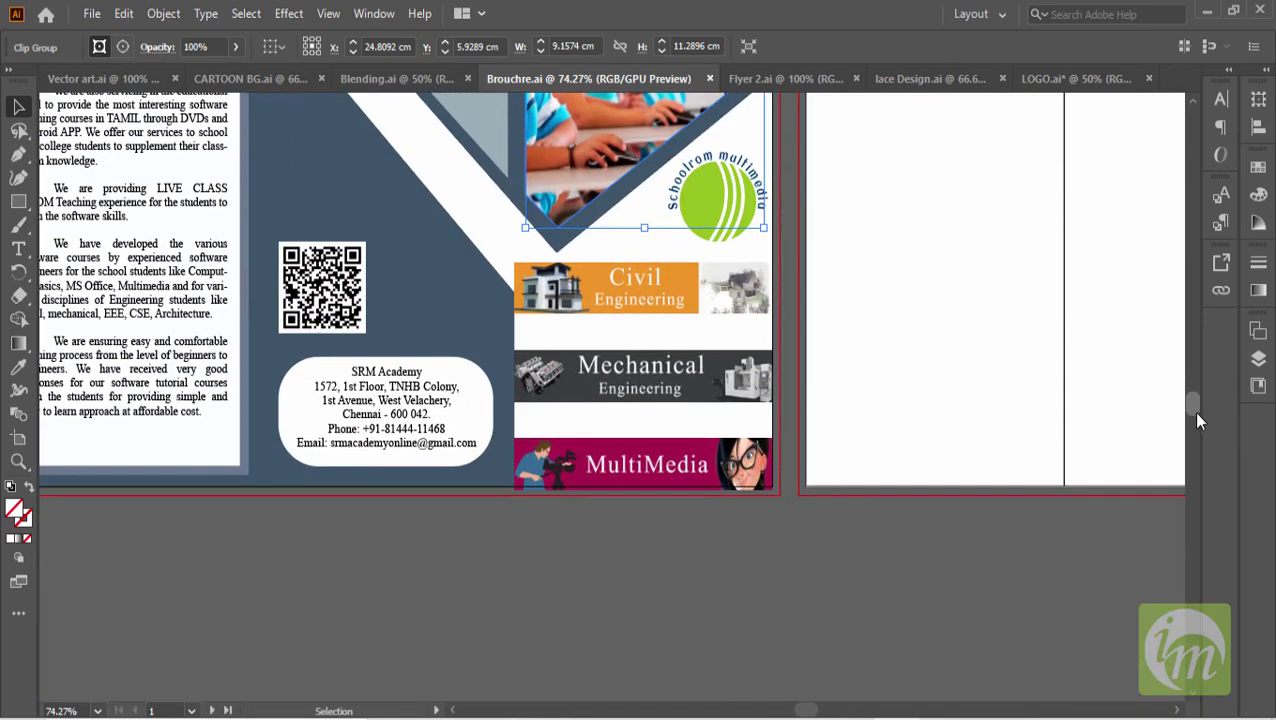
Bring the brochure's first artboard fully into view and look through the other open documents, ending on CARTOON BG.ai.
{"action": "mouse_move", "coordinate": [803, 709]}
{"action": "left_mouse_down"}
{"action": "mouse_move", "coordinate": [783, 709]}
{"action": "mouse_move", "coordinate": [808, 710]}
{"action": "mouse_move", "coordinate": [795, 709]}
{"action": "left_mouse_up"}
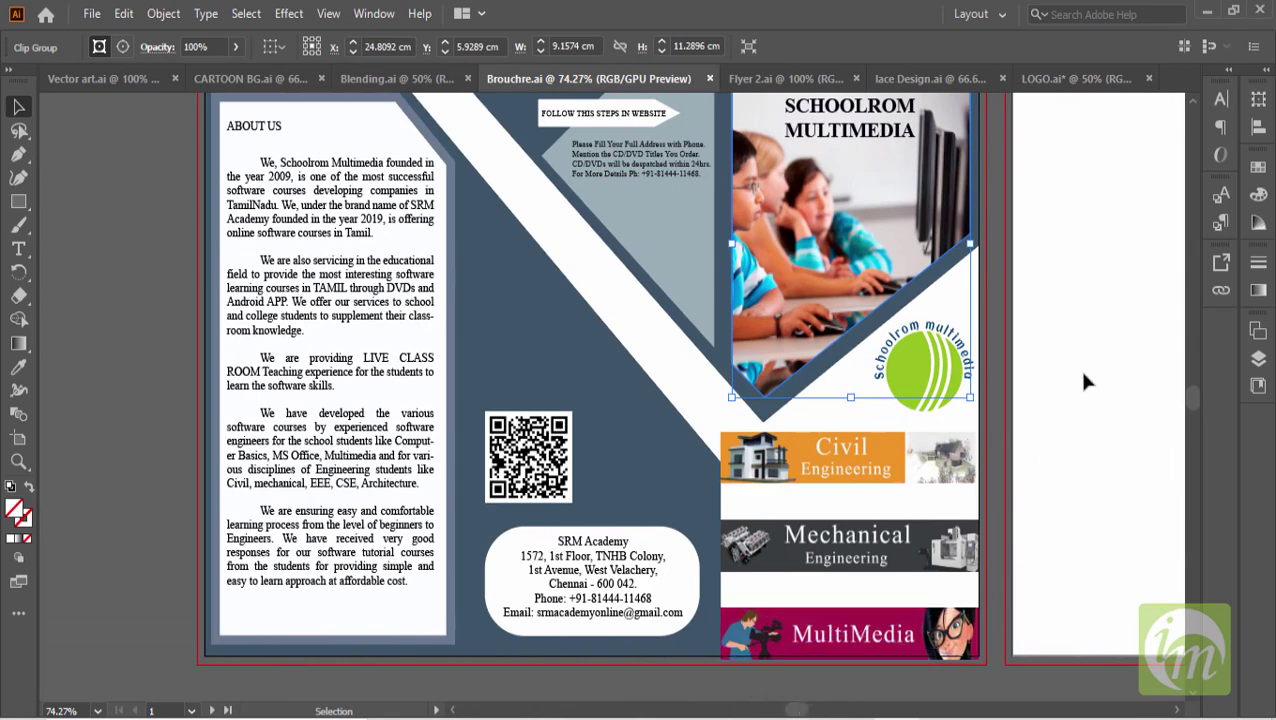
{"action": "left_click_drag", "start_coordinate": [1191, 405], "coordinate": [1190, 395]}
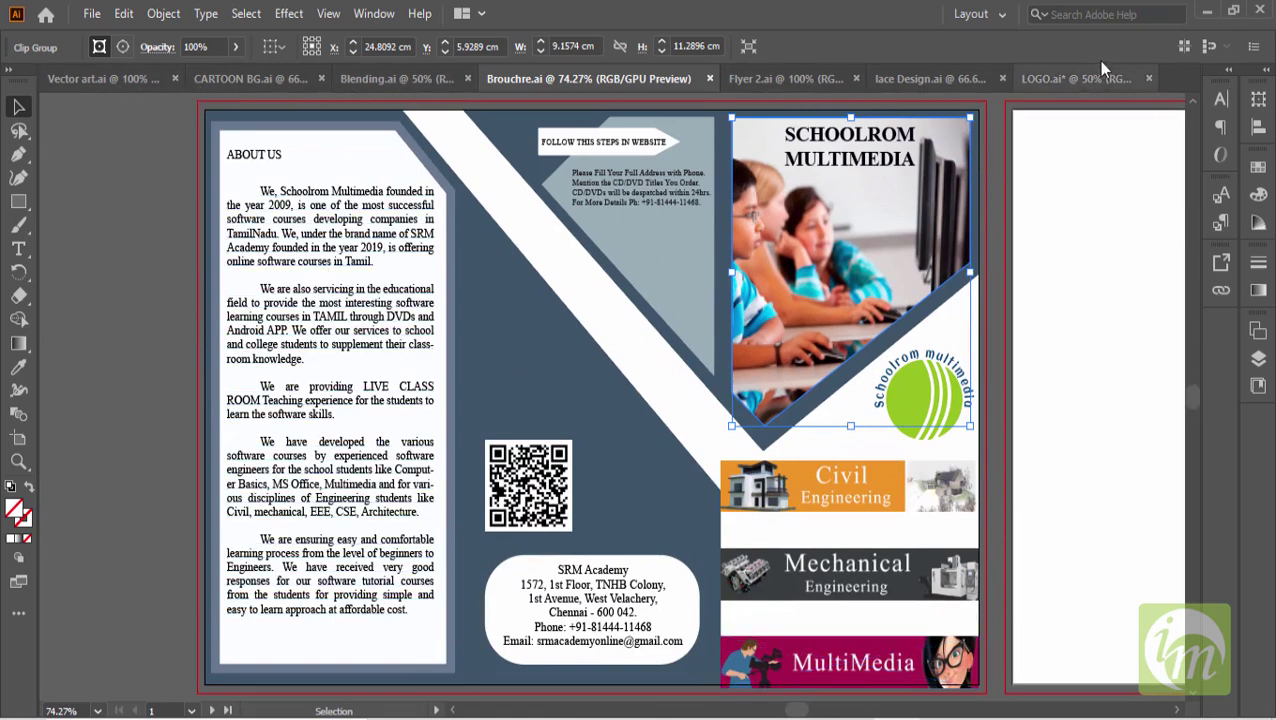
{"action": "left_click", "coordinate": [150, 79]}
{"action": "left_click", "coordinate": [320, 79]}
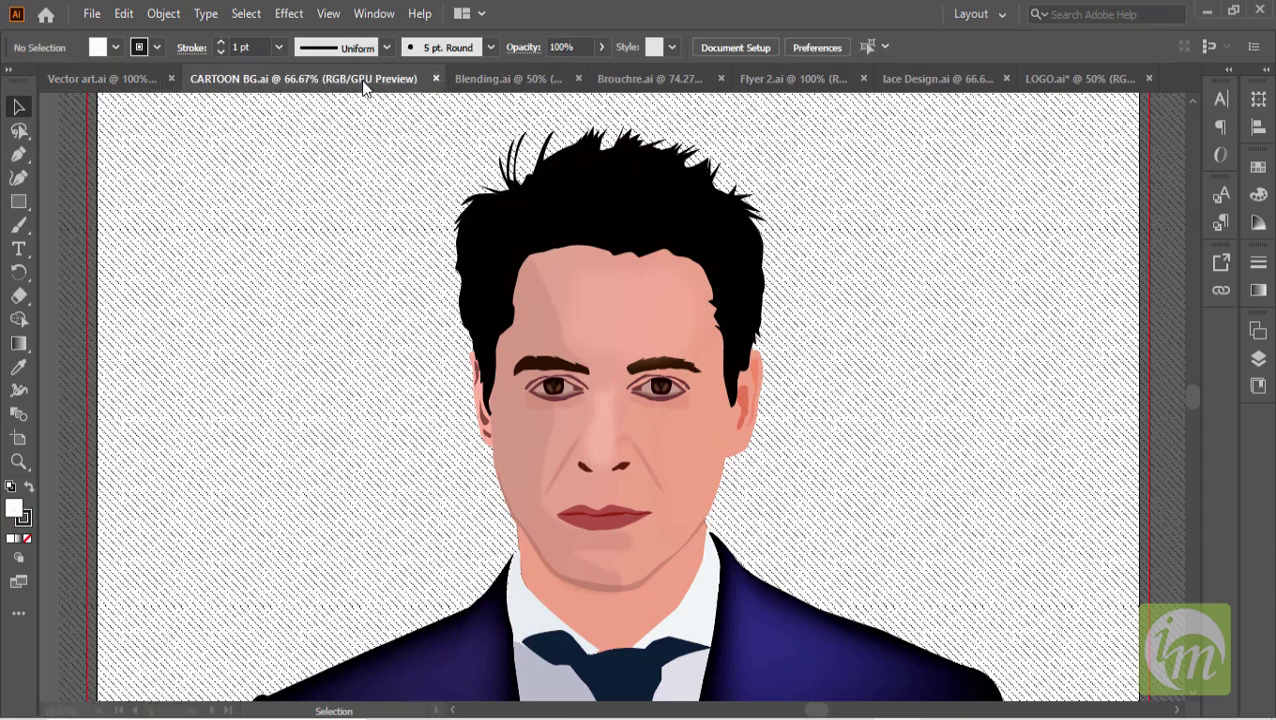
{"action": "left_click", "coordinate": [490, 78]}
{"action": "left_click", "coordinate": [634, 78]}
{"action": "left_click", "coordinate": [925, 78]}
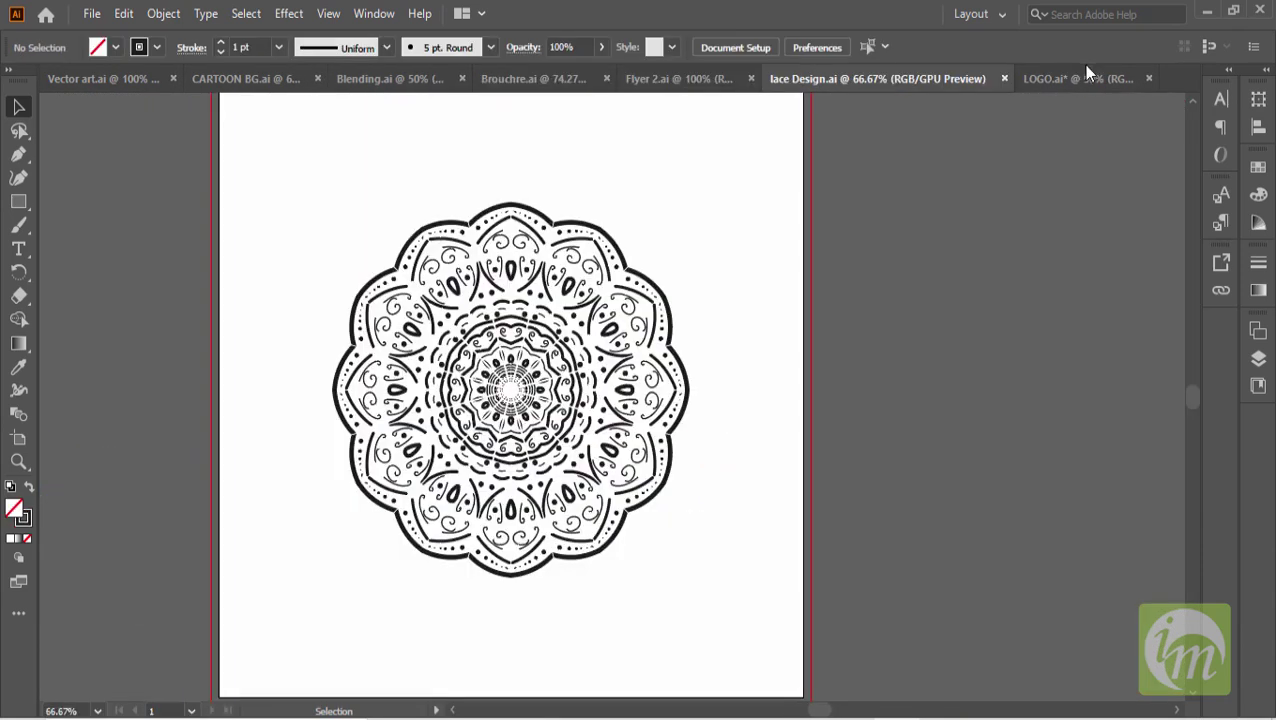
{"action": "left_click", "coordinate": [1080, 78]}
{"action": "left_click", "coordinate": [118, 80]}
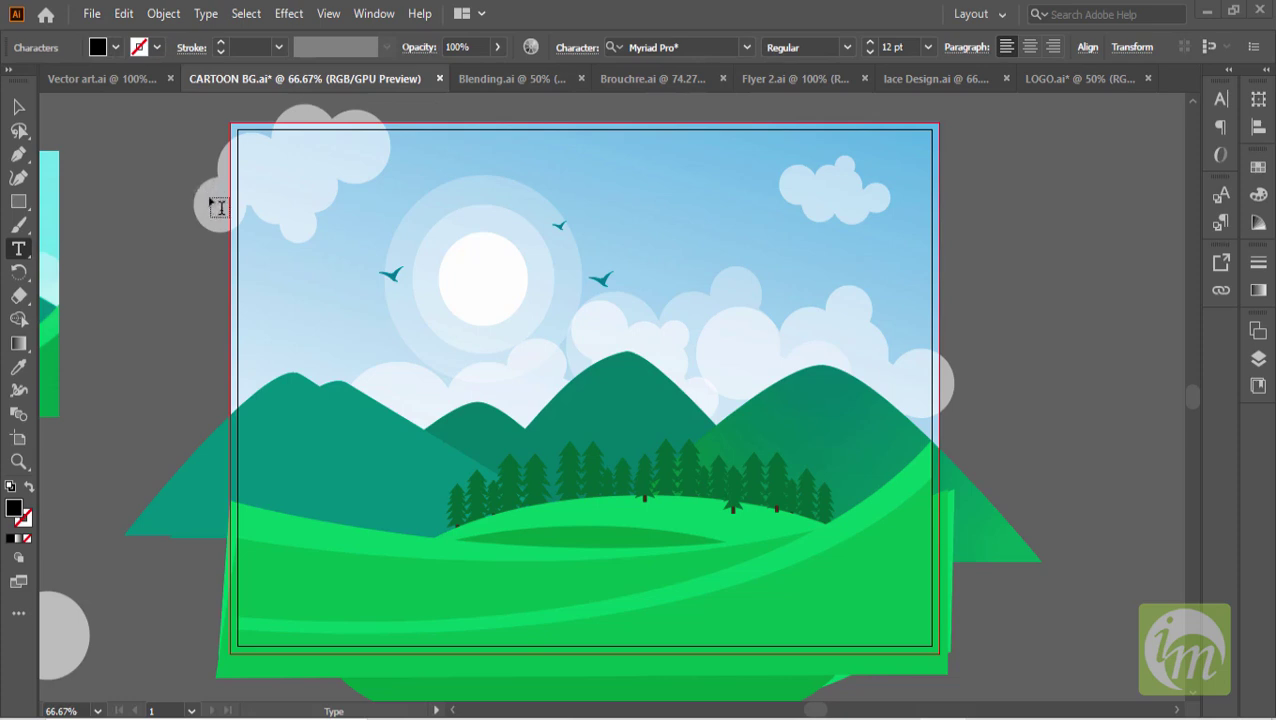
Compare the control options of the Selection and Type tools, starting point text beside the landscape and viewing the fill swatches.
{"action": "left_click", "coordinate": [19, 106]}
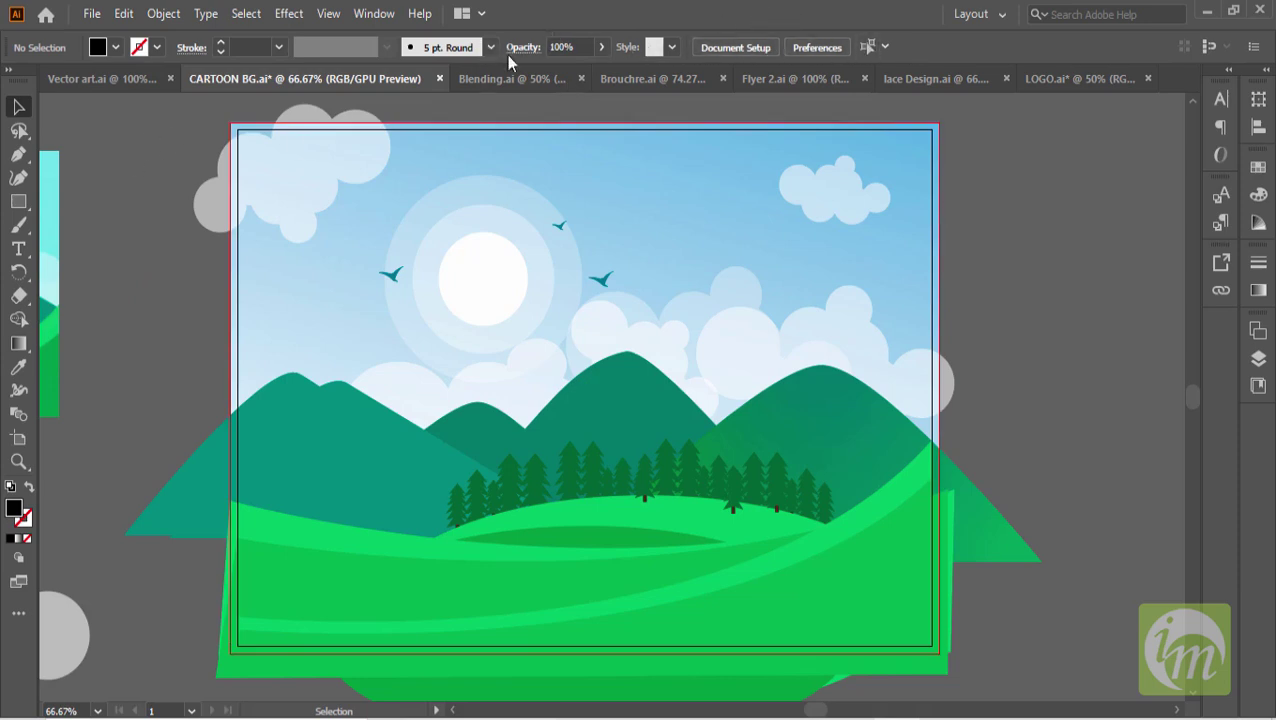
{"action": "left_click", "coordinate": [22, 256]}
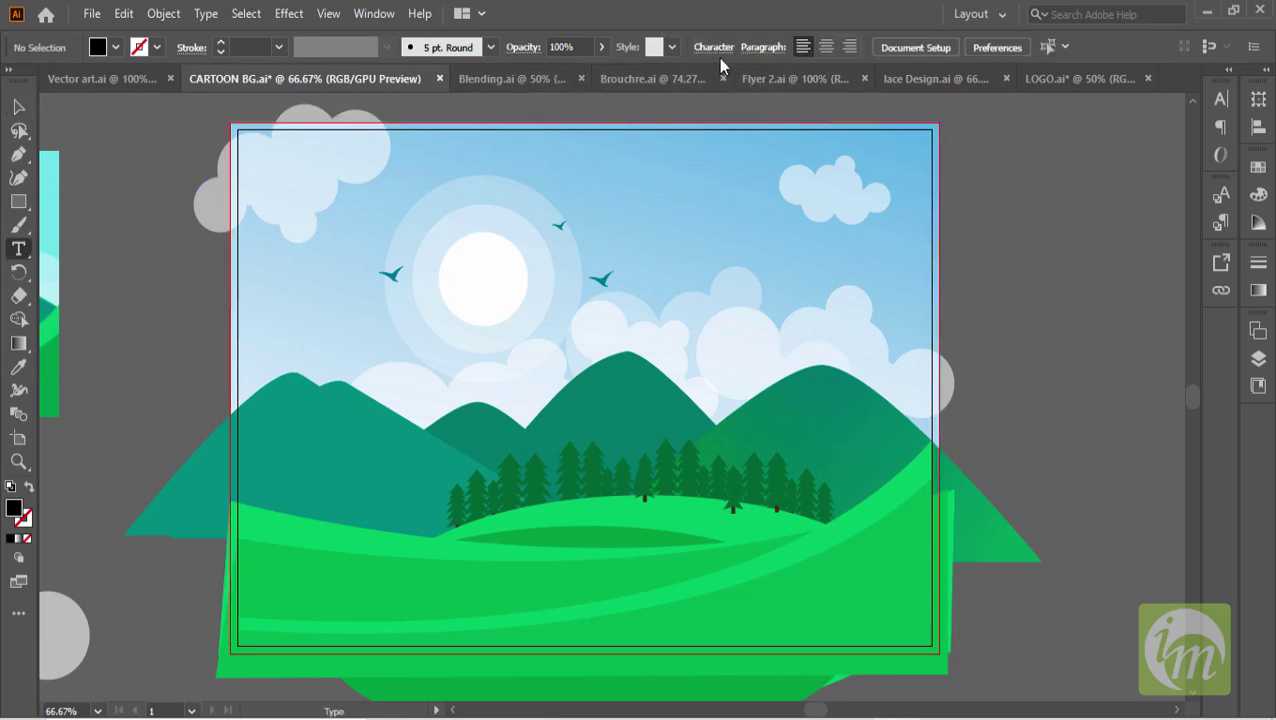
{"action": "left_click", "coordinate": [106, 161]}
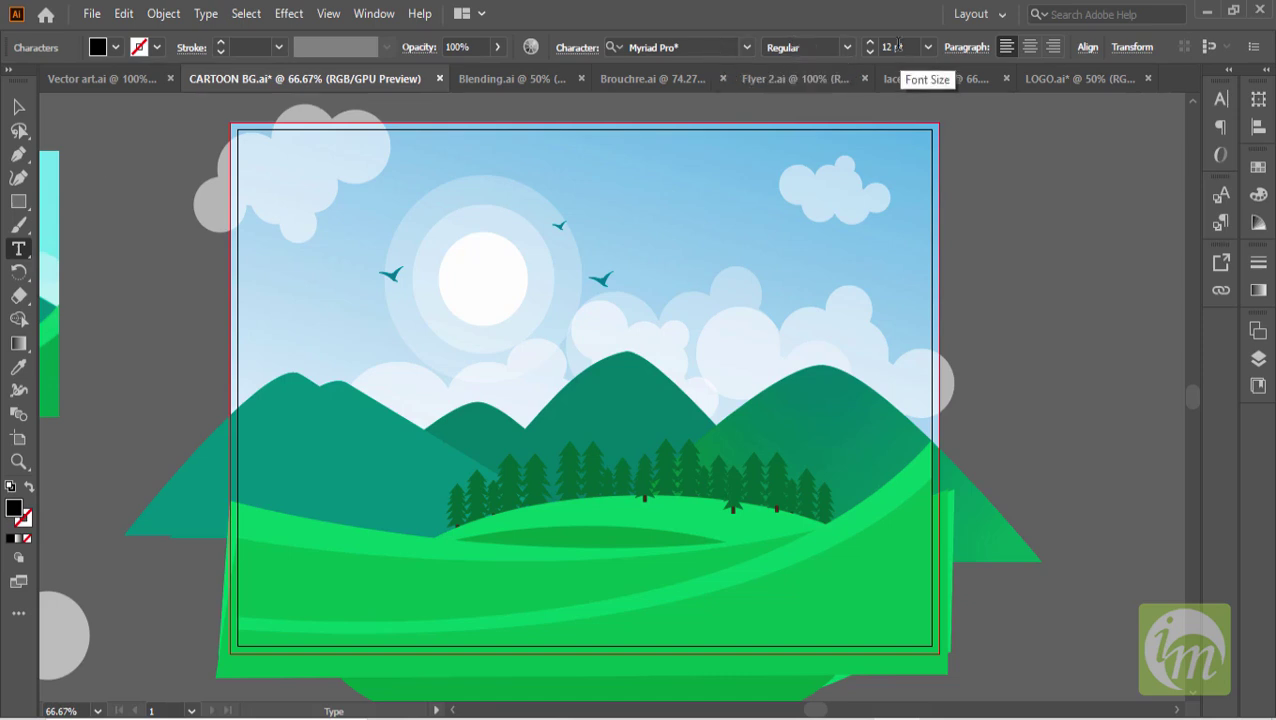
{"action": "left_click", "coordinate": [115, 47]}
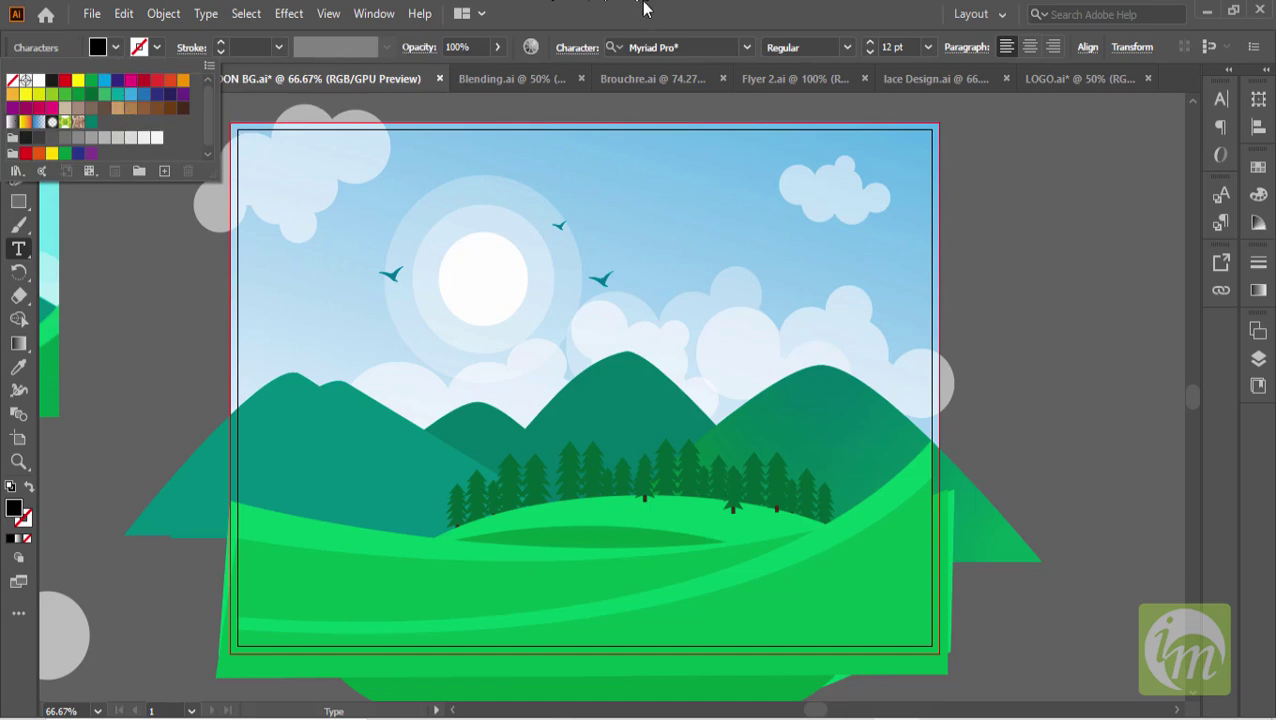
{"action": "left_click", "coordinate": [88, 157]}
Compare the control options with nothing selected and with the sun's outer ellipse selected, and view the list of displayable controls.
{"action": "left_click", "coordinate": [18, 106]}
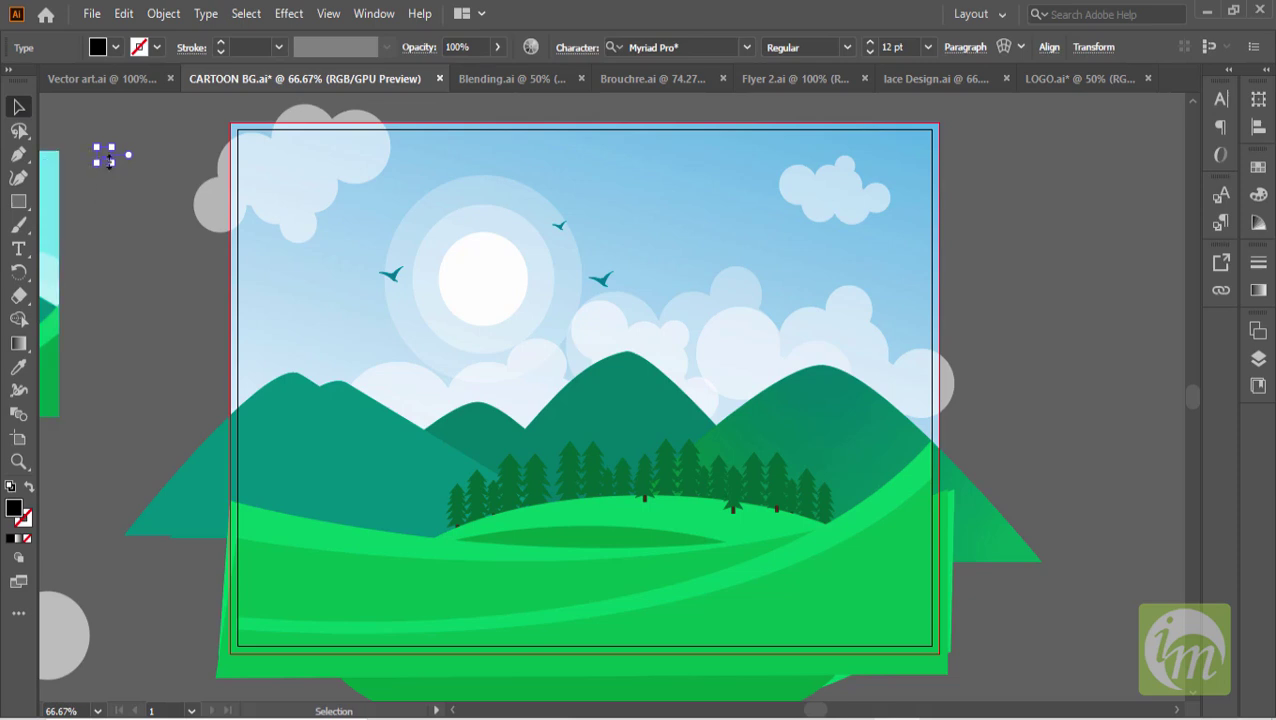
{"action": "left_click", "coordinate": [160, 172]}
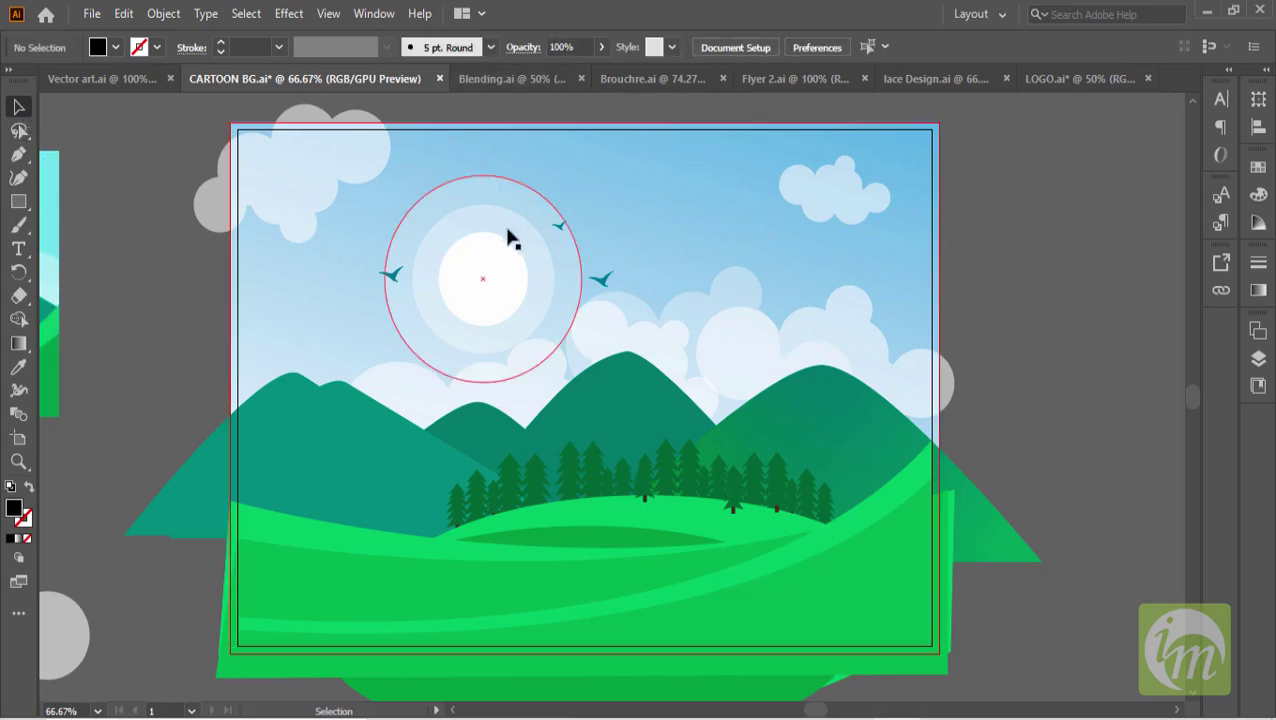
{"action": "left_click", "coordinate": [493, 262]}
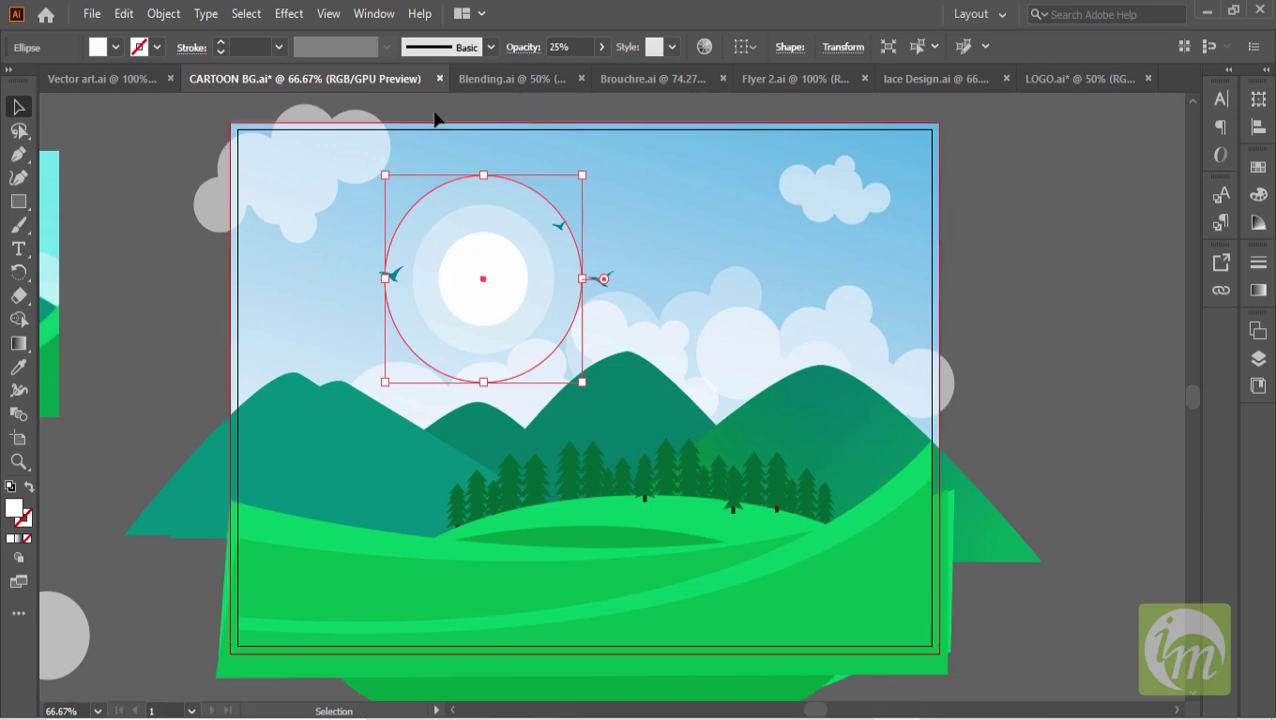
{"action": "left_click", "coordinate": [1255, 48]}
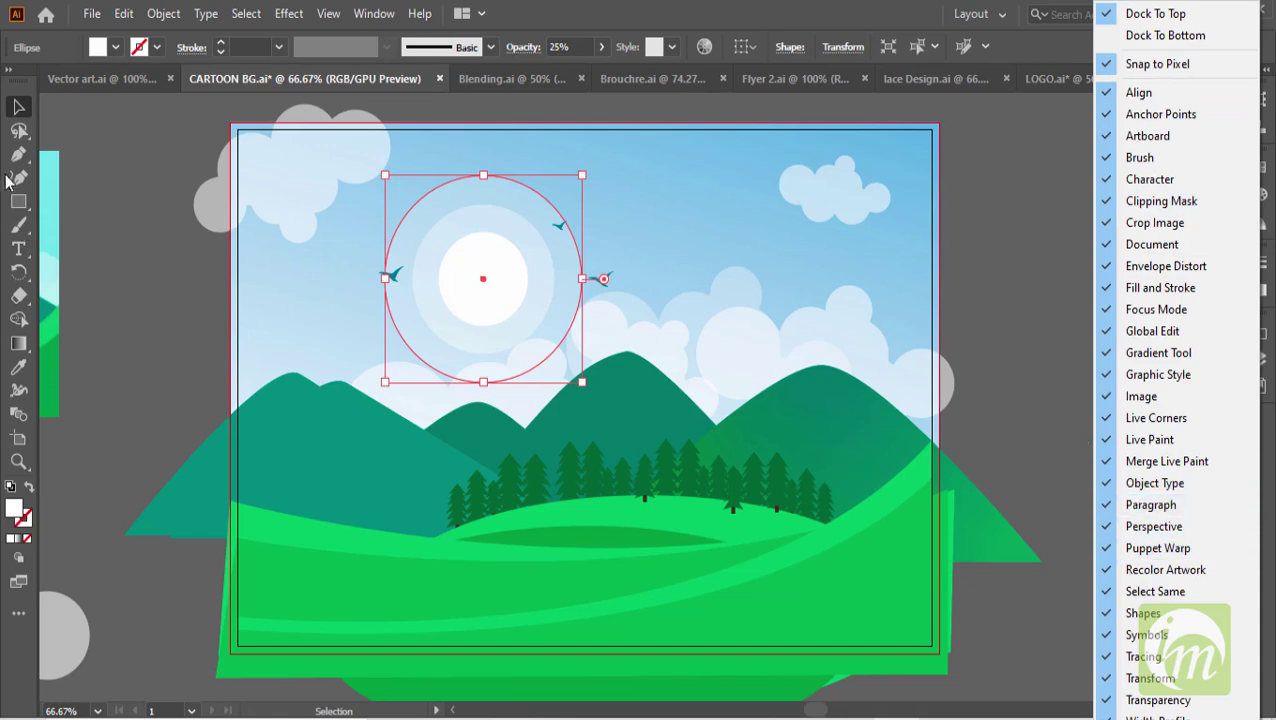
Start point text beside the landscape and remove the Paragraph controls from the Control bar.
{"action": "left_click", "coordinate": [19, 249]}
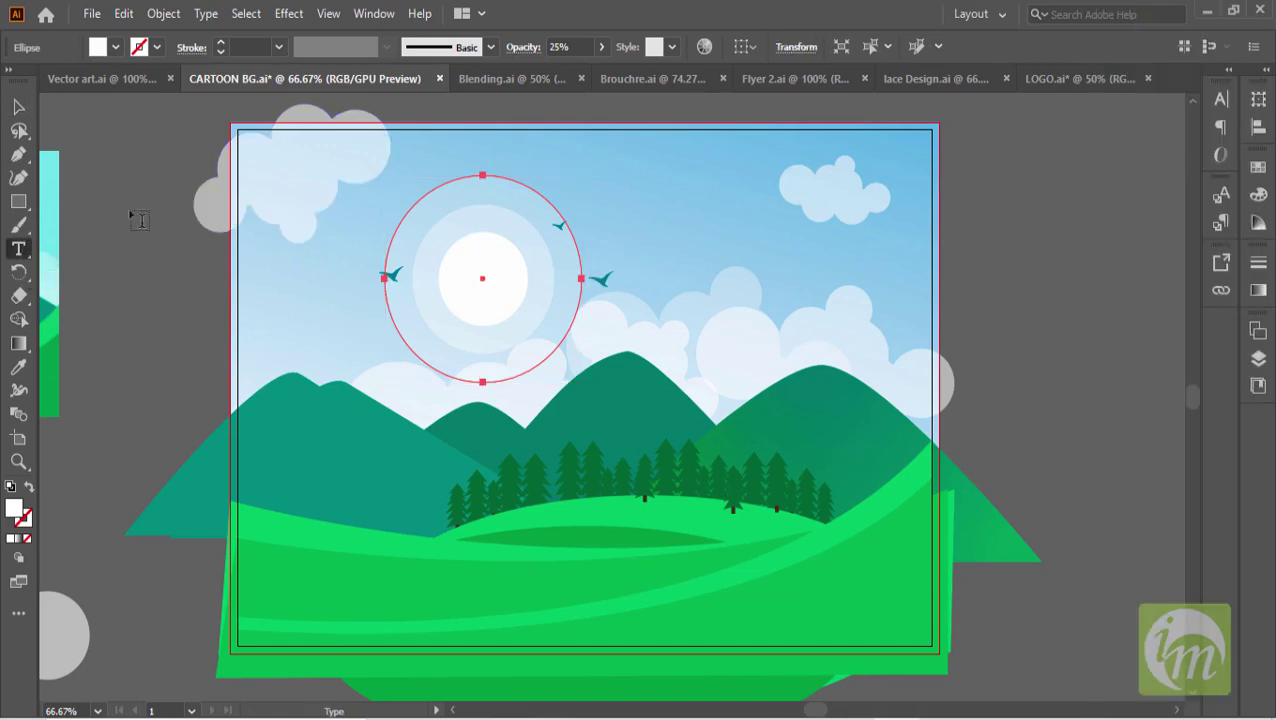
{"action": "left_click", "coordinate": [116, 192]}
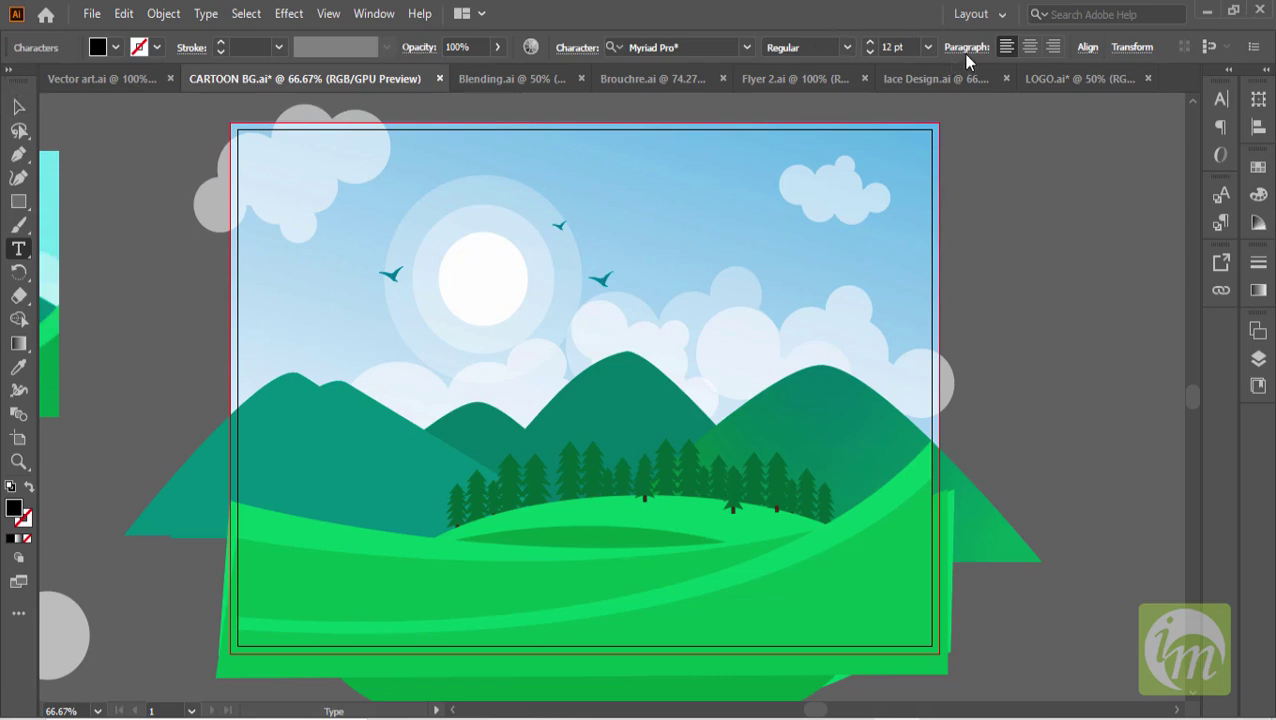
{"action": "left_click", "coordinate": [1253, 47]}
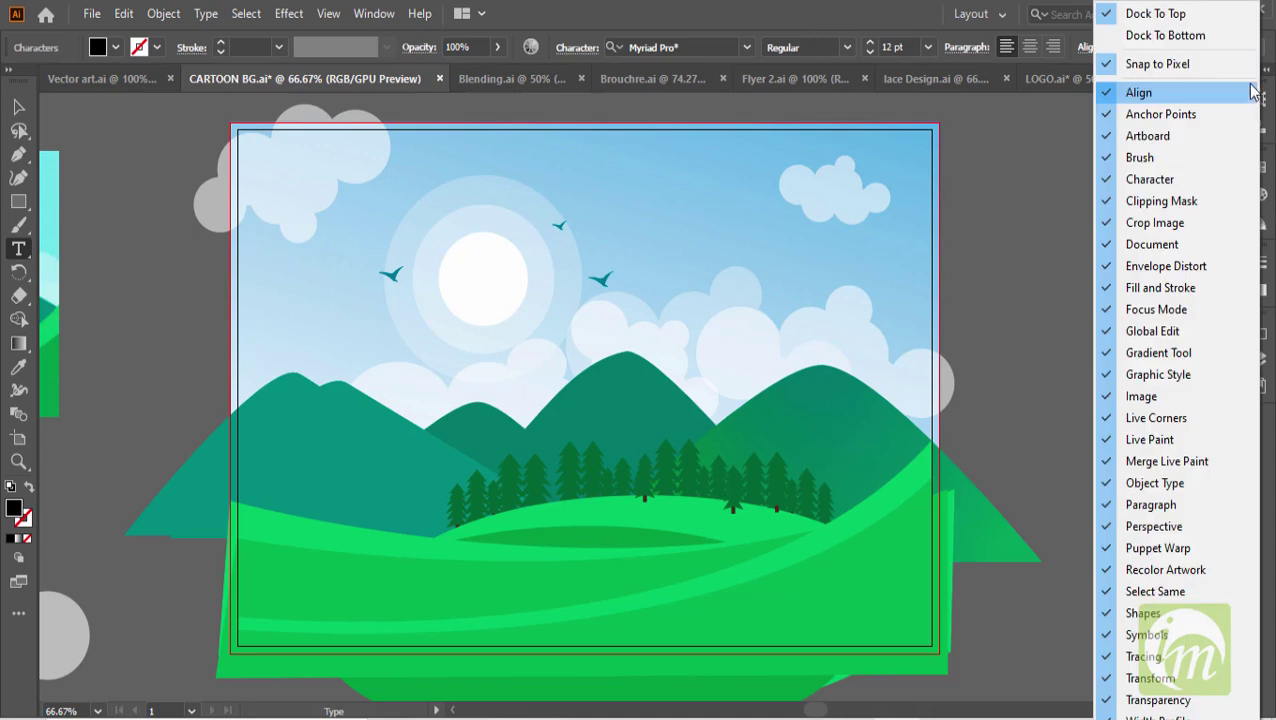
{"action": "left_click", "coordinate": [1101, 505]}
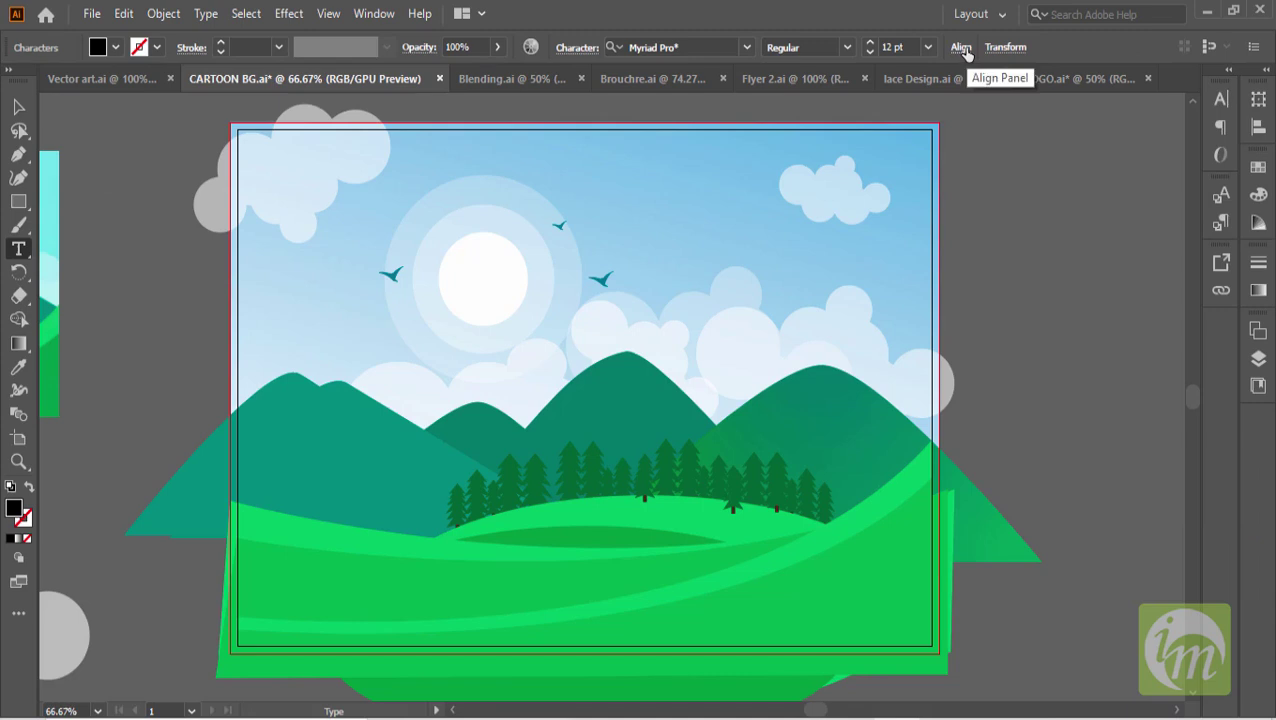
Display the Paragraph controls in the Control bar again, and leave text editing with nothing selected.
{"action": "left_click", "coordinate": [1253, 47]}
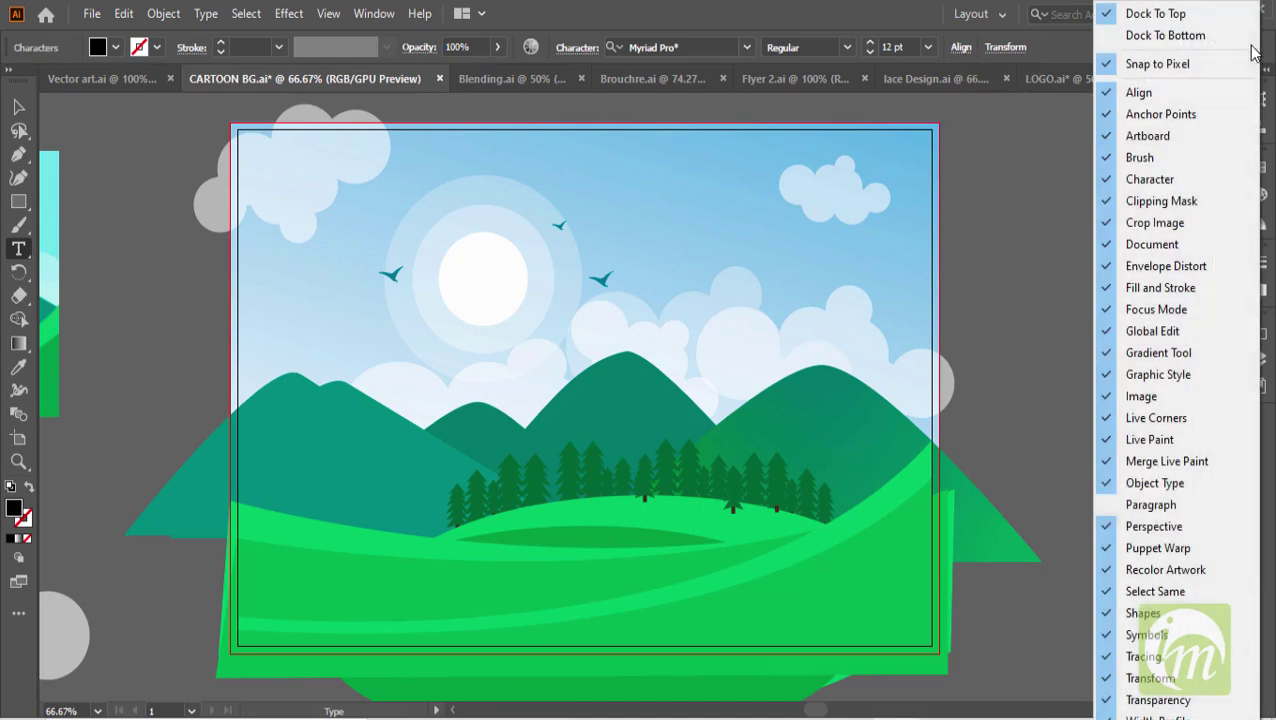
{"action": "left_click", "coordinate": [1110, 507]}
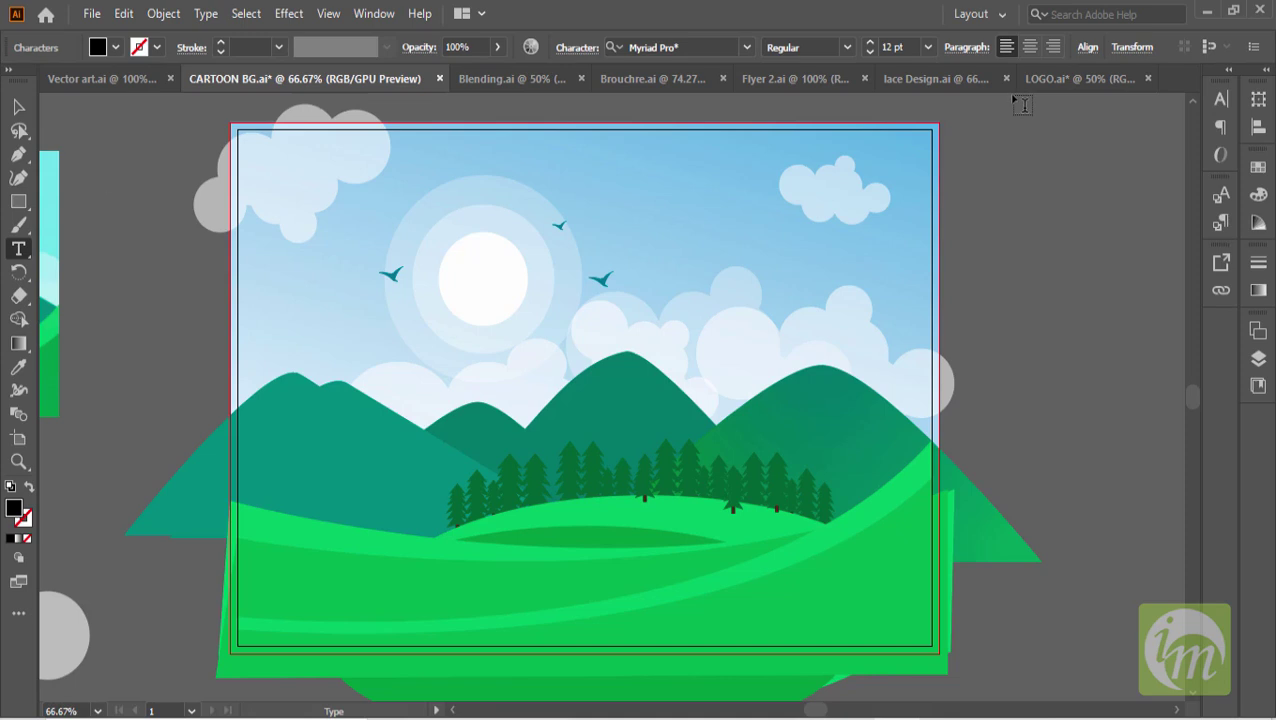
{"action": "left_click", "coordinate": [18, 106]}
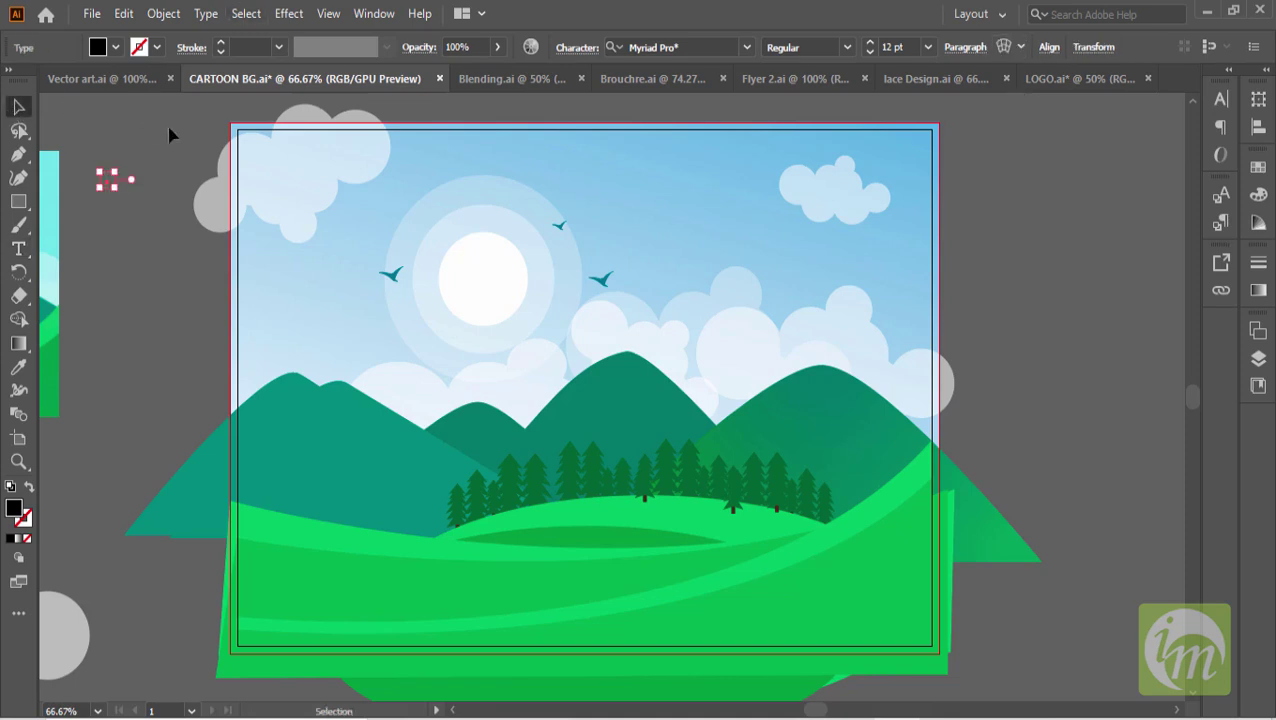
{"action": "left_click", "coordinate": [138, 174]}
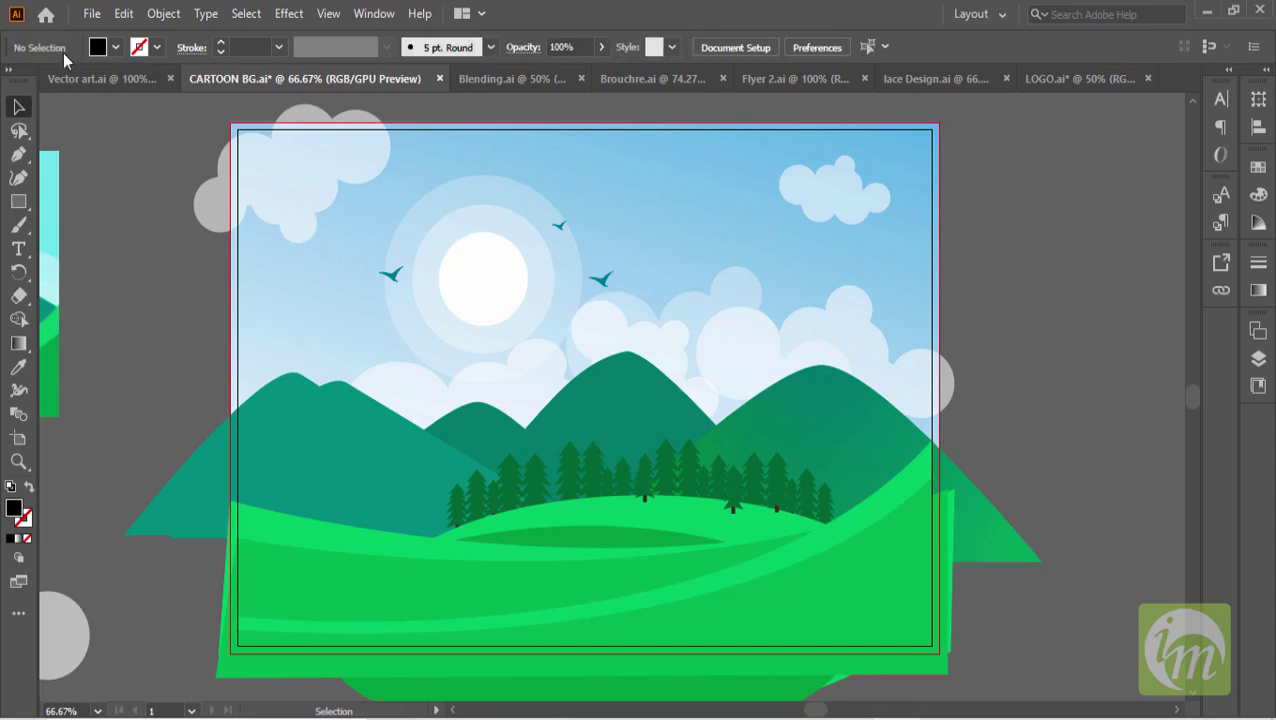
Float the Control bar over the artwork and redock it, and try docking it at the bottom before returning it to the top.
{"action": "left_click_drag", "start_coordinate": [6, 47], "coordinate": [115, 266]}
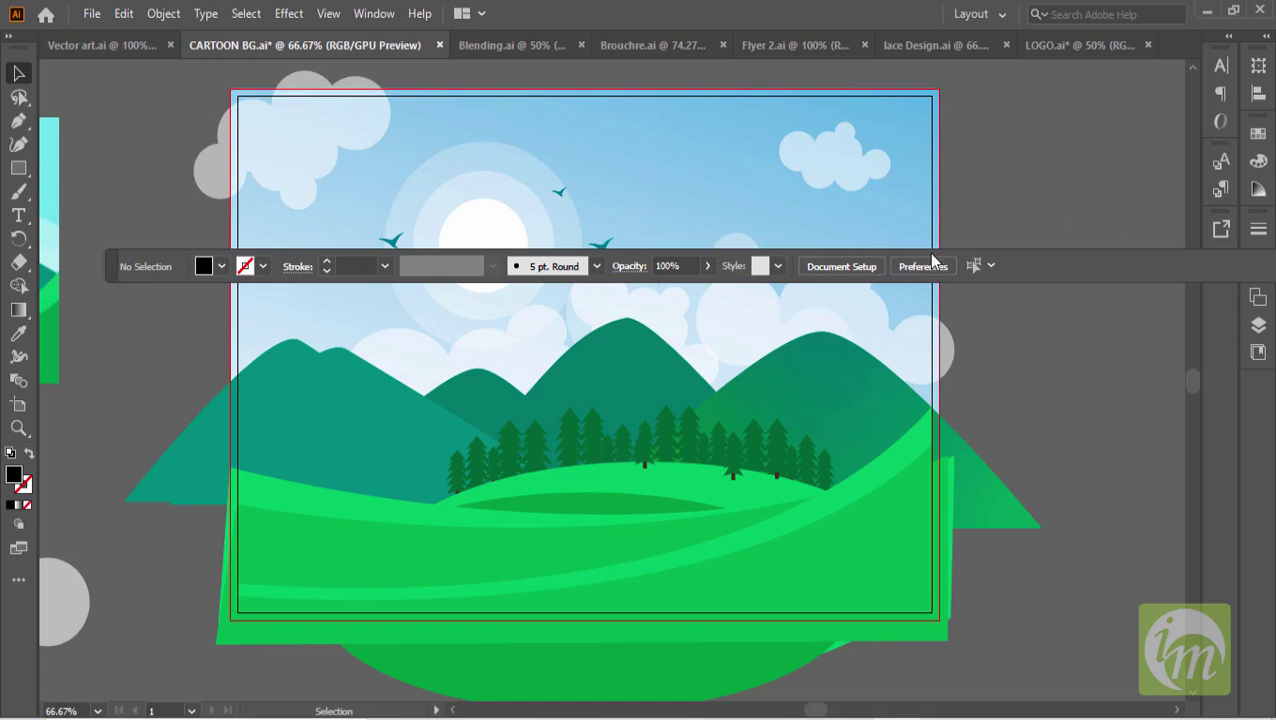
{"action": "left_click_drag", "start_coordinate": [105, 271], "coordinate": [66, 40]}
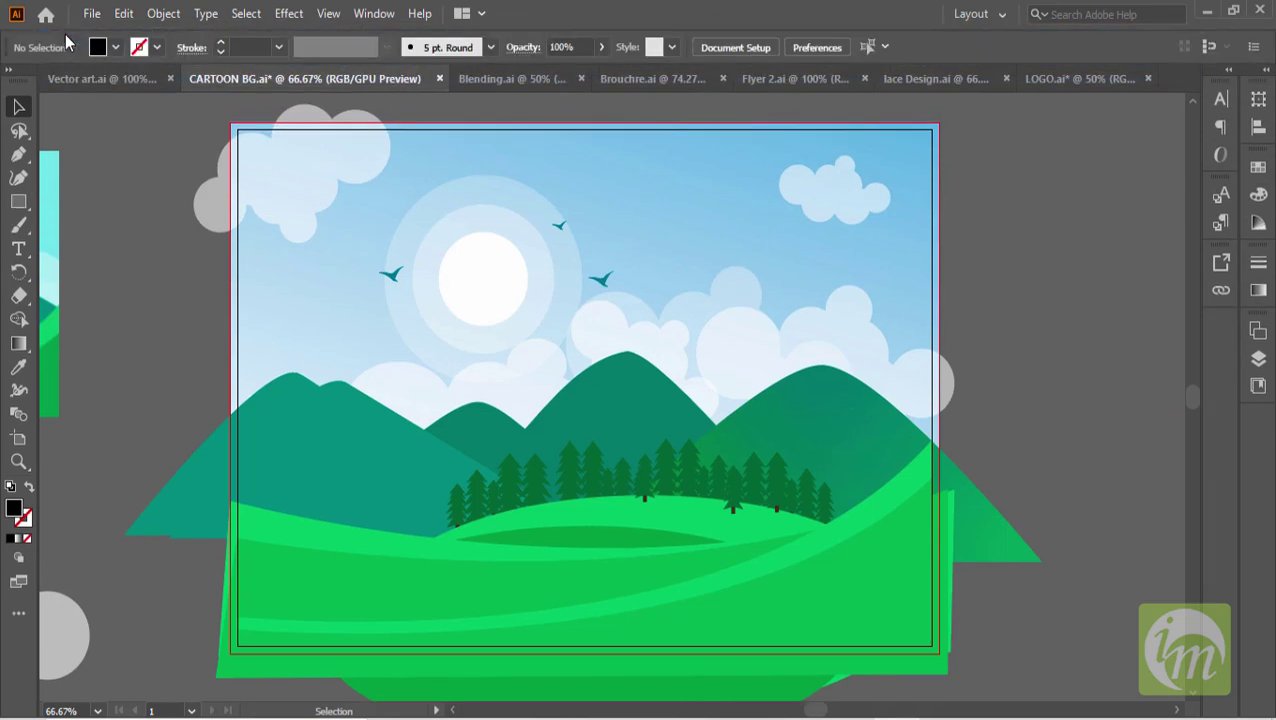
{"action": "left_click", "coordinate": [1253, 47]}
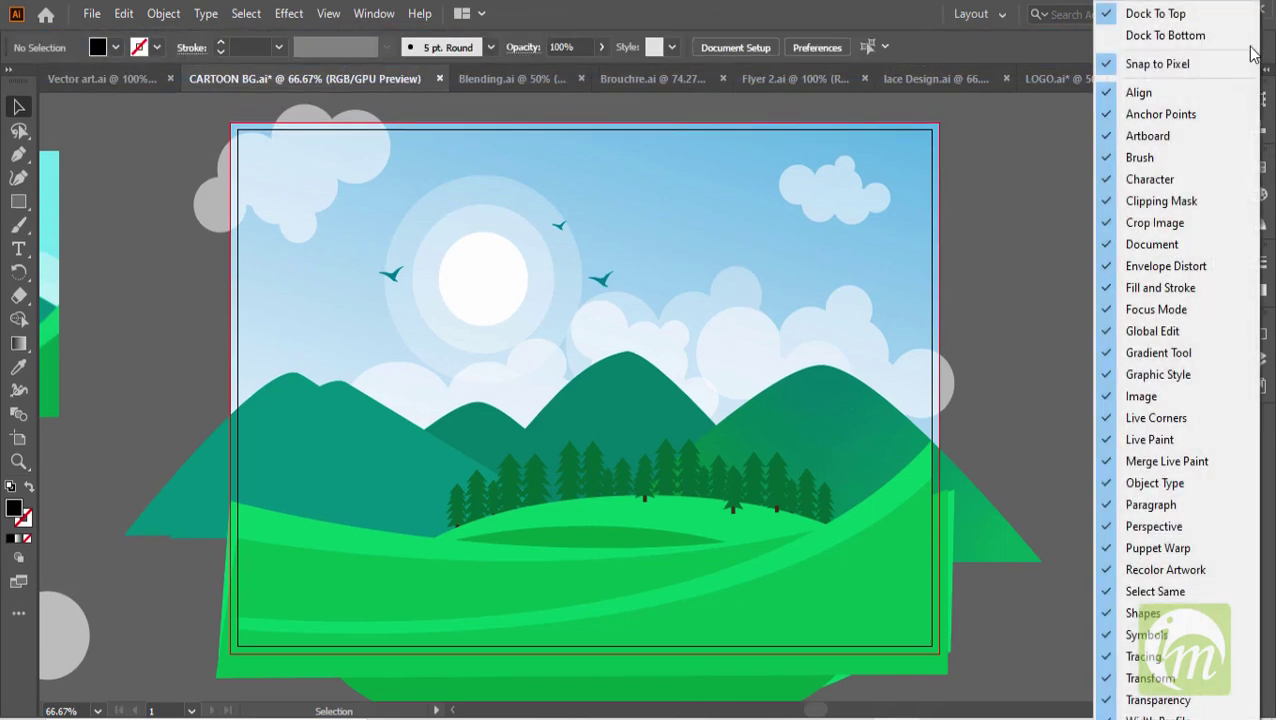
{"action": "left_click", "coordinate": [1166, 36]}
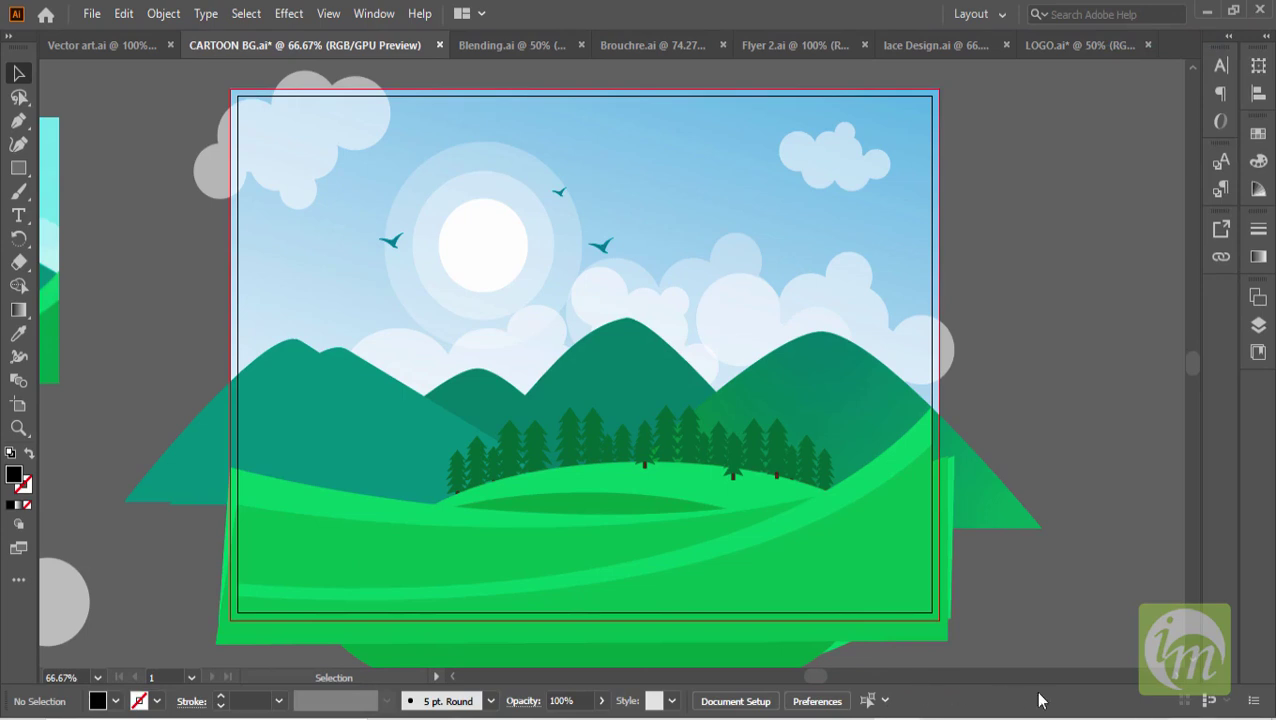
{"action": "left_click", "coordinate": [1254, 701]}
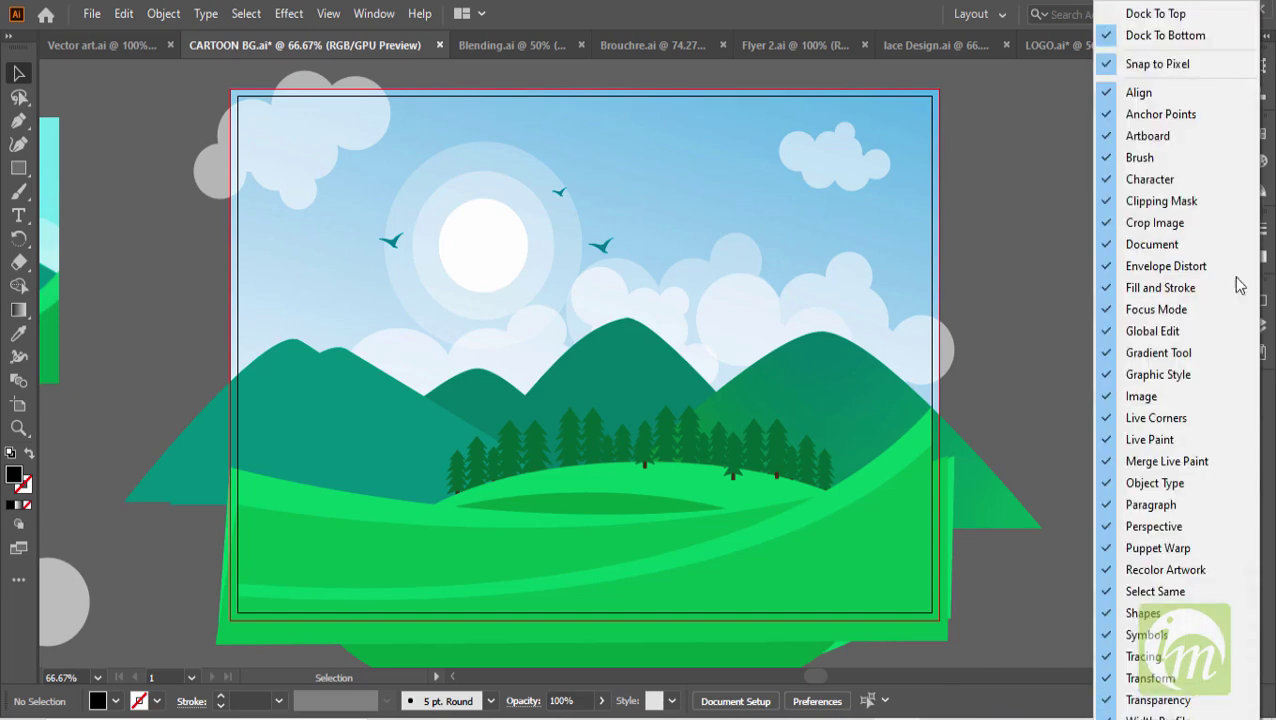
{"action": "left_click", "coordinate": [1192, 21]}
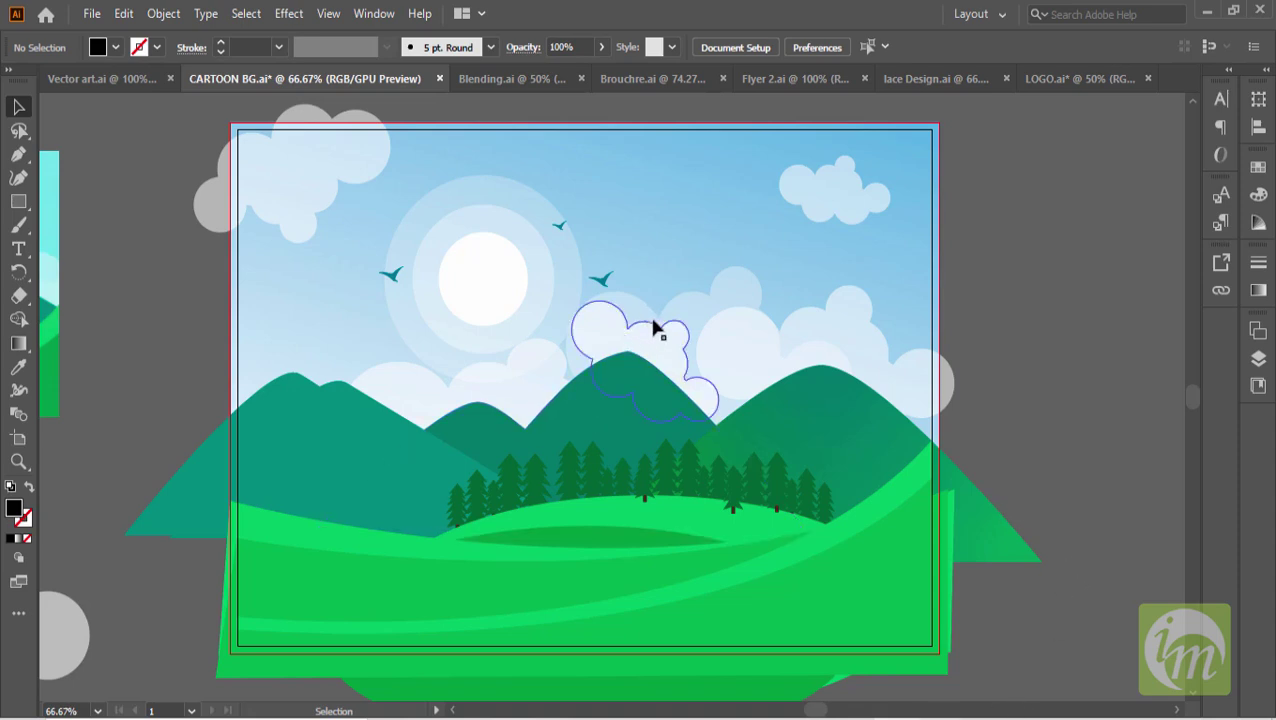
Switch to the Automation workspace and close the floating Color Guide.
{"action": "left_click", "coordinate": [1002, 15]}
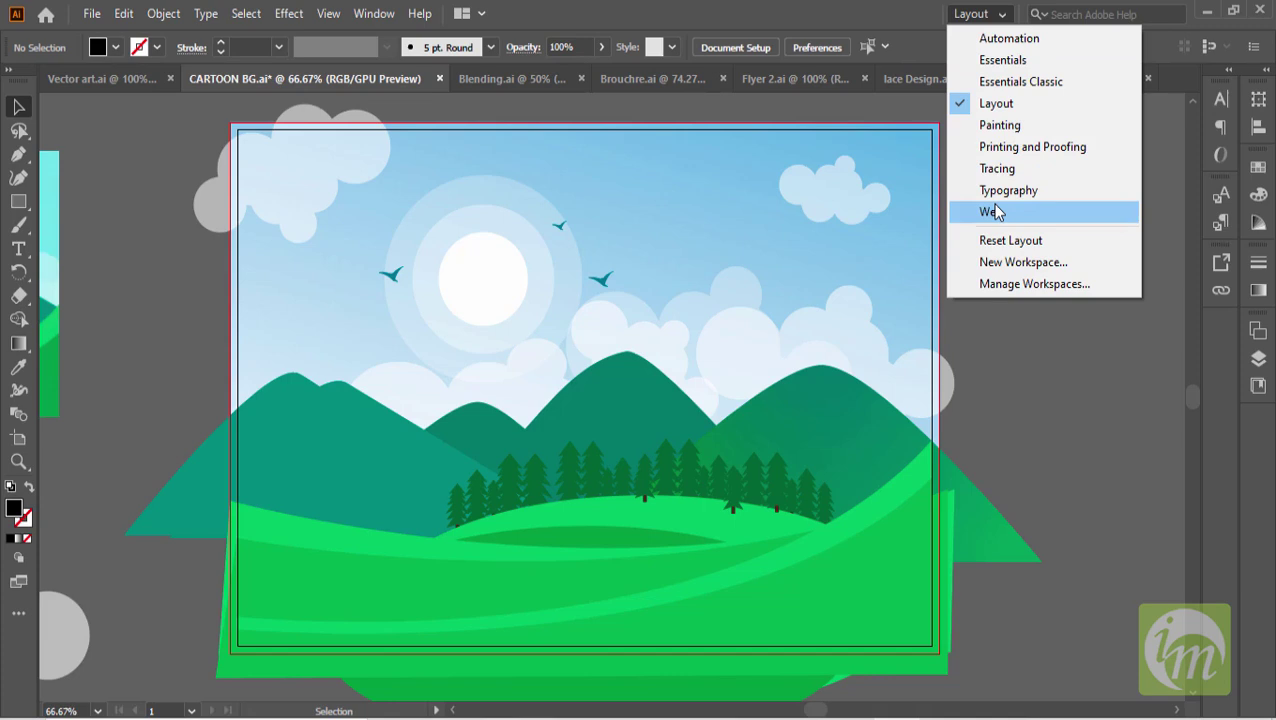
{"action": "left_click", "coordinate": [1028, 42]}
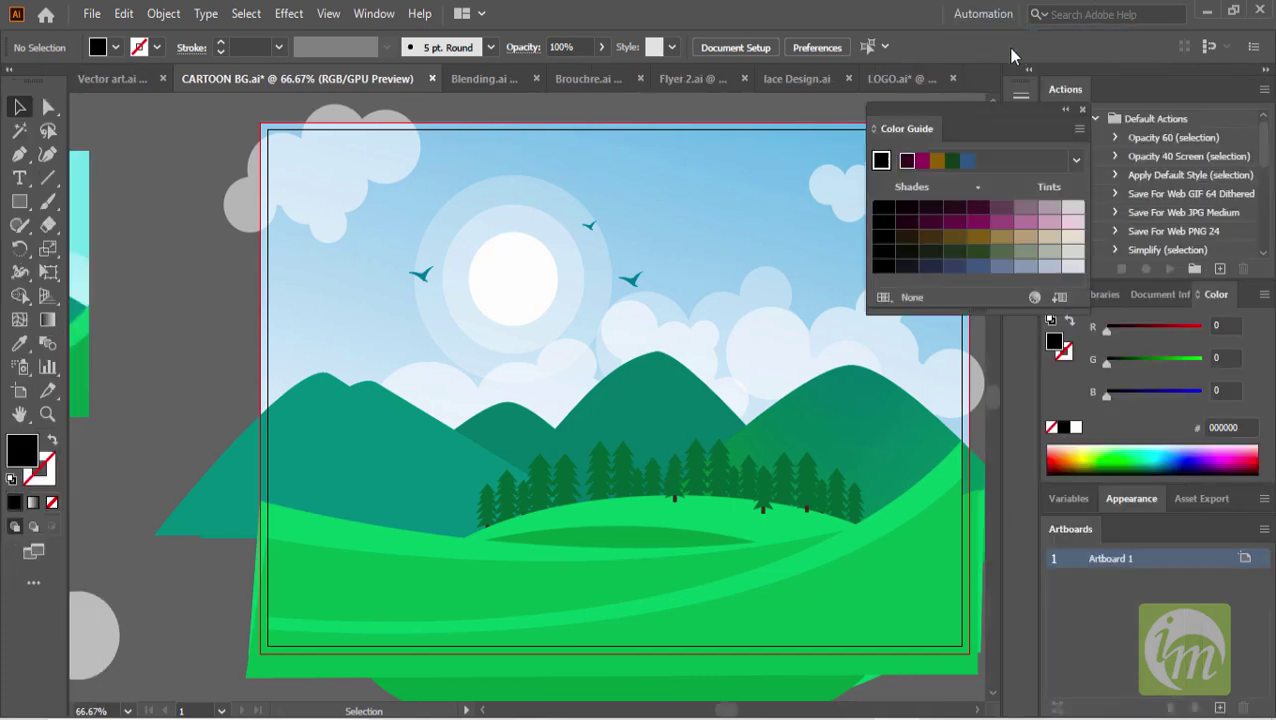
{"action": "left_click", "coordinate": [1081, 109]}
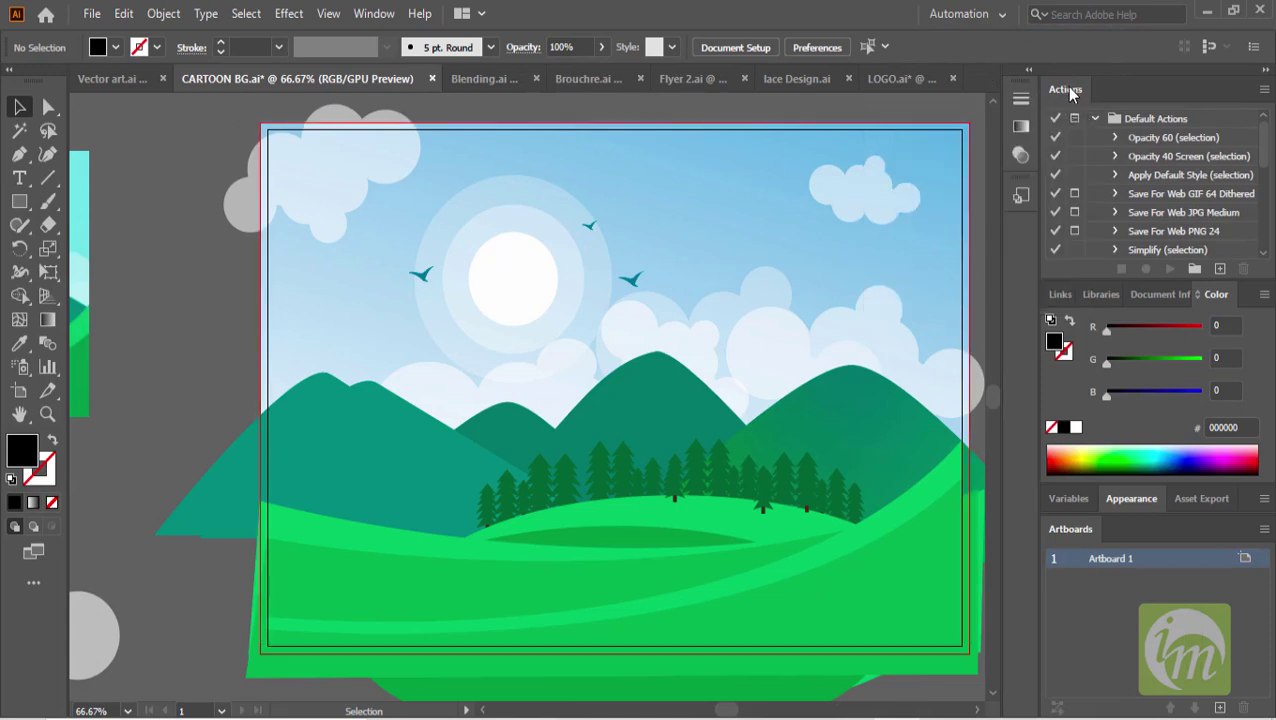
Look through the Automation workspace's Links, Libraries, Document Info, Color and Variables panels.
{"action": "left_click", "coordinate": [1060, 294]}
{"action": "left_click", "coordinate": [1098, 295]}
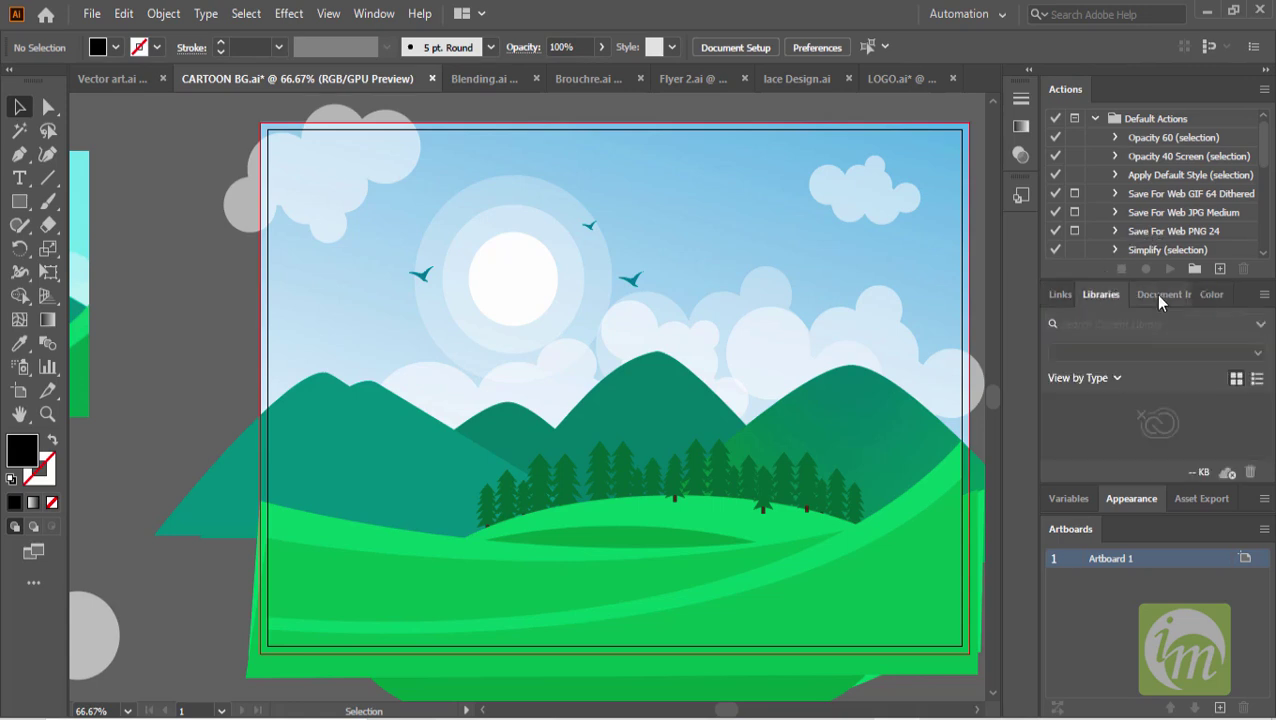
{"action": "left_click", "coordinate": [1154, 294]}
{"action": "left_click", "coordinate": [1212, 280]}
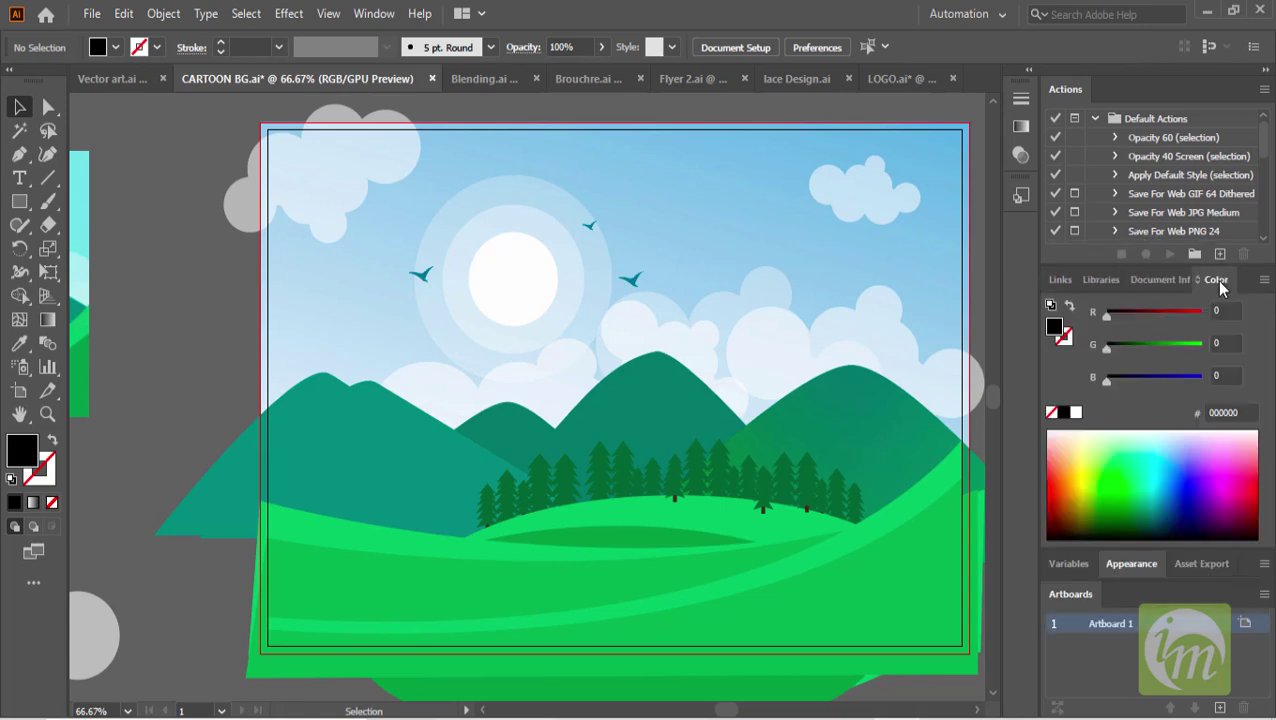
{"action": "left_click", "coordinate": [1068, 564]}
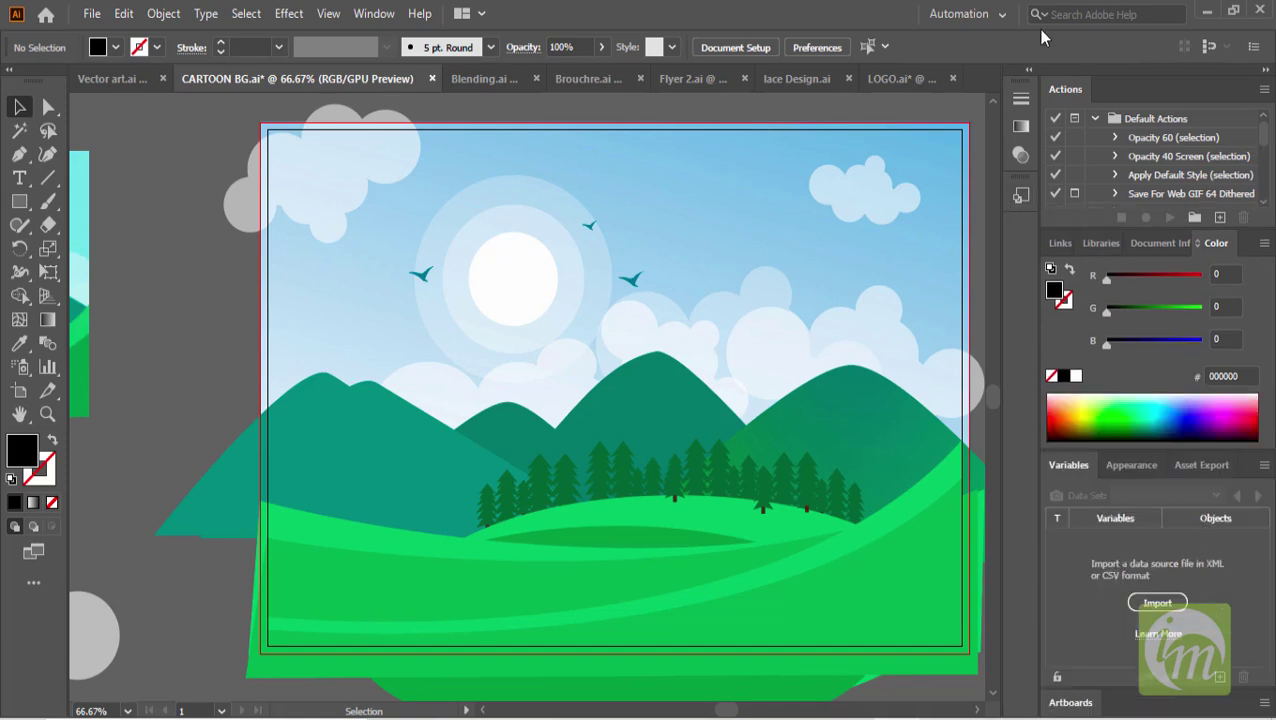
Switch to the Printing and Proofing workspace.
{"action": "left_click", "coordinate": [972, 14]}
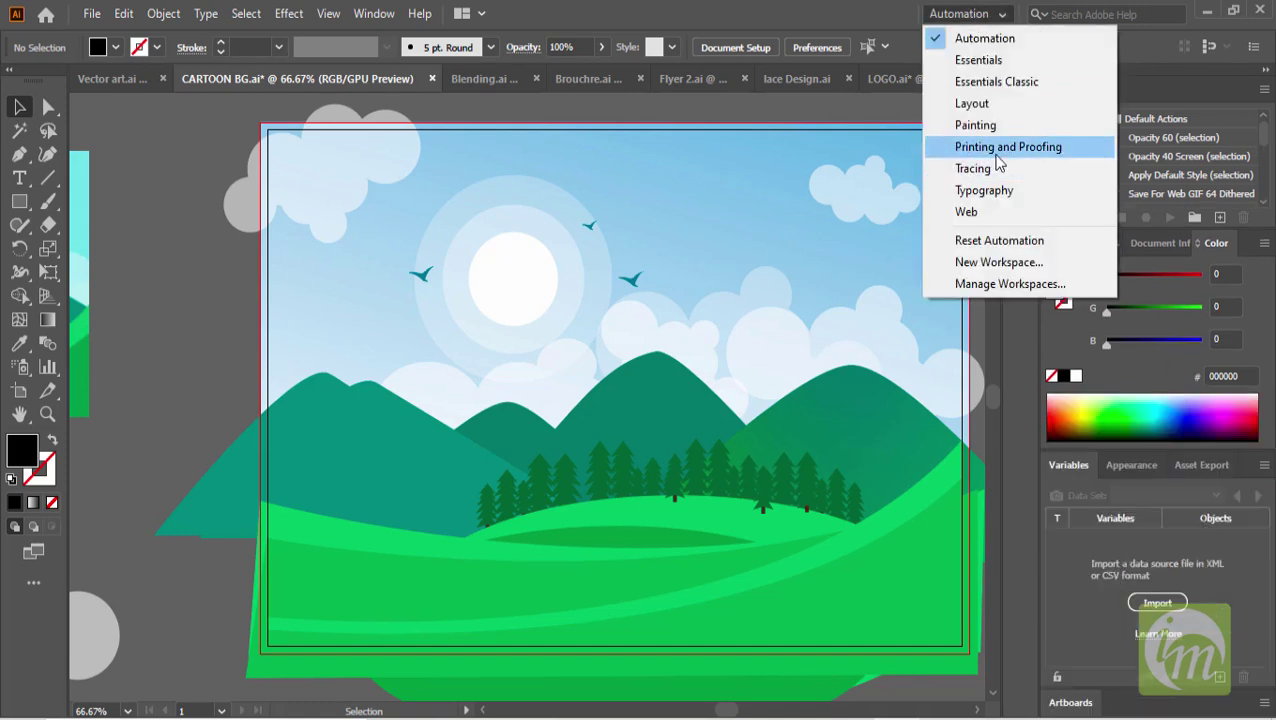
{"action": "key", "text": "Escape"}
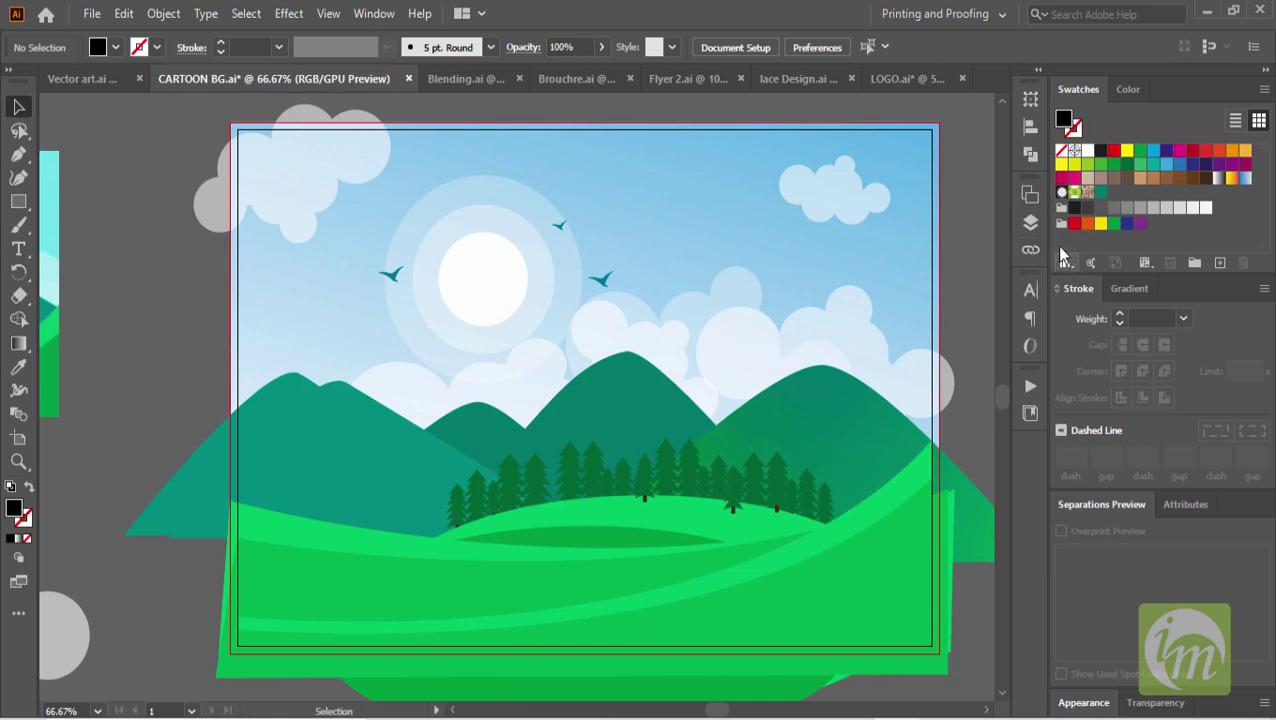
Switch to the Web workspace and look through its Layers, Artboards and Properties panels.
{"action": "left_click", "coordinate": [1265, 72]}
{"action": "left_click", "coordinate": [1266, 74]}
{"action": "left_click", "coordinate": [1002, 14]}
{"action": "left_click", "coordinate": [935, 210]}
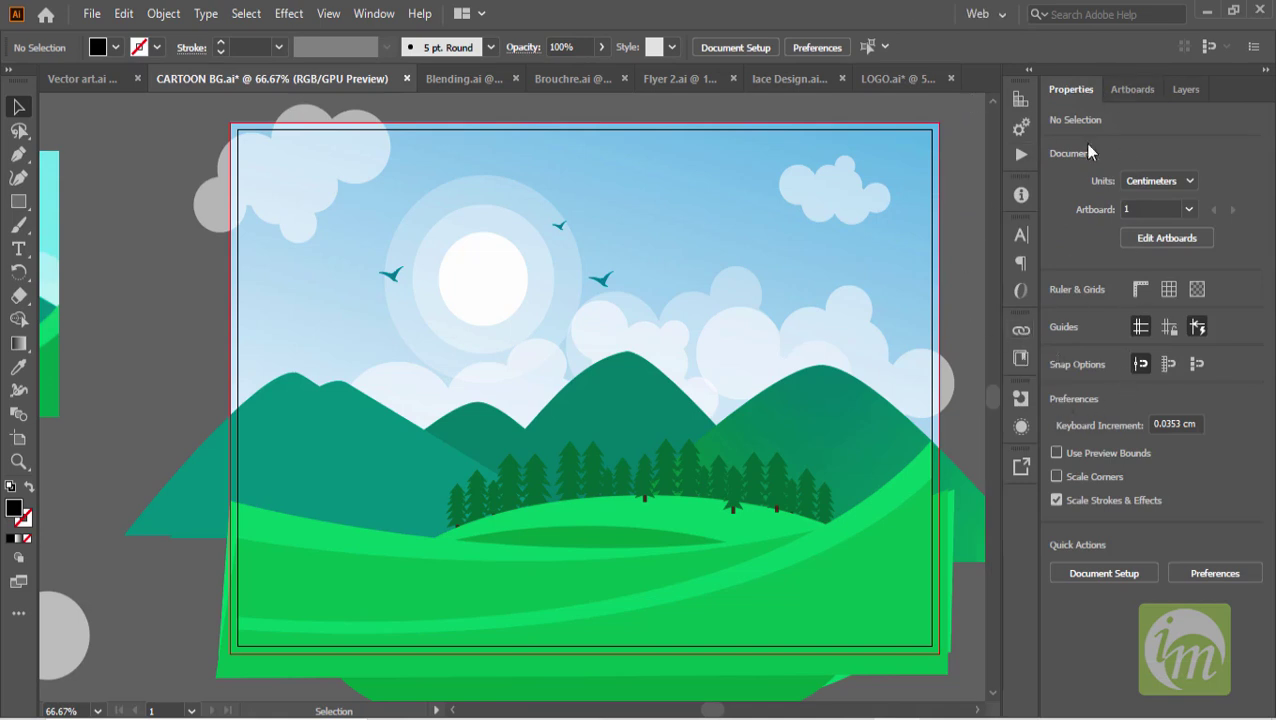
{"action": "left_click", "coordinate": [1185, 90]}
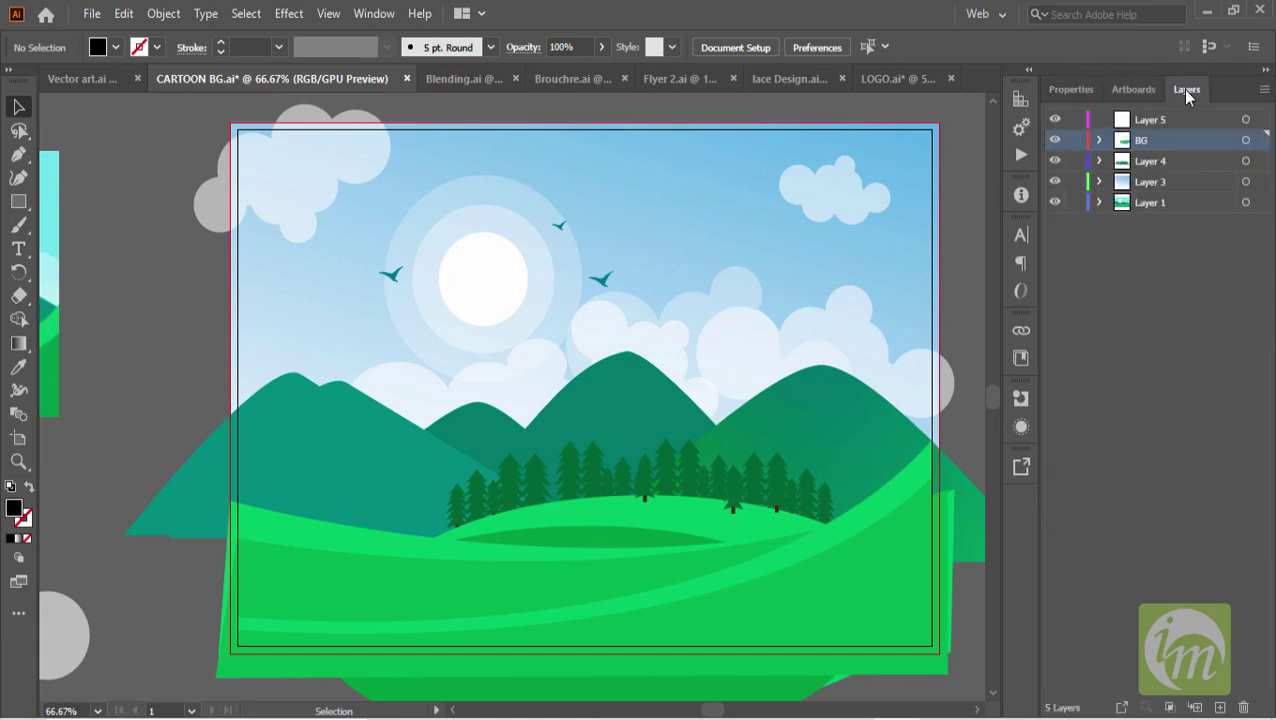
{"action": "left_click", "coordinate": [1130, 91]}
{"action": "left_click", "coordinate": [1062, 90]}
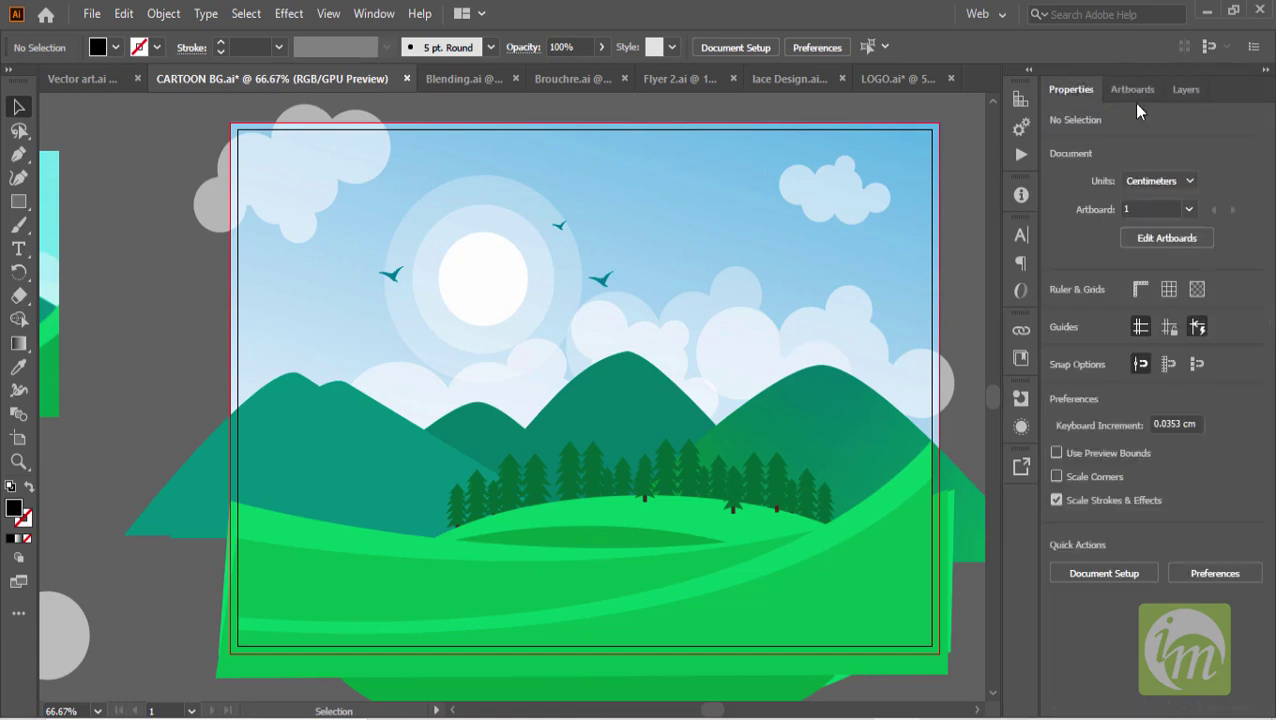
Dock the OpenType panel with Properties, Artboards and Layers to compare the group, and return it to the collapsed icon column as its own group.
{"action": "left_click_drag", "start_coordinate": [1020, 288], "coordinate": [1229, 87]}
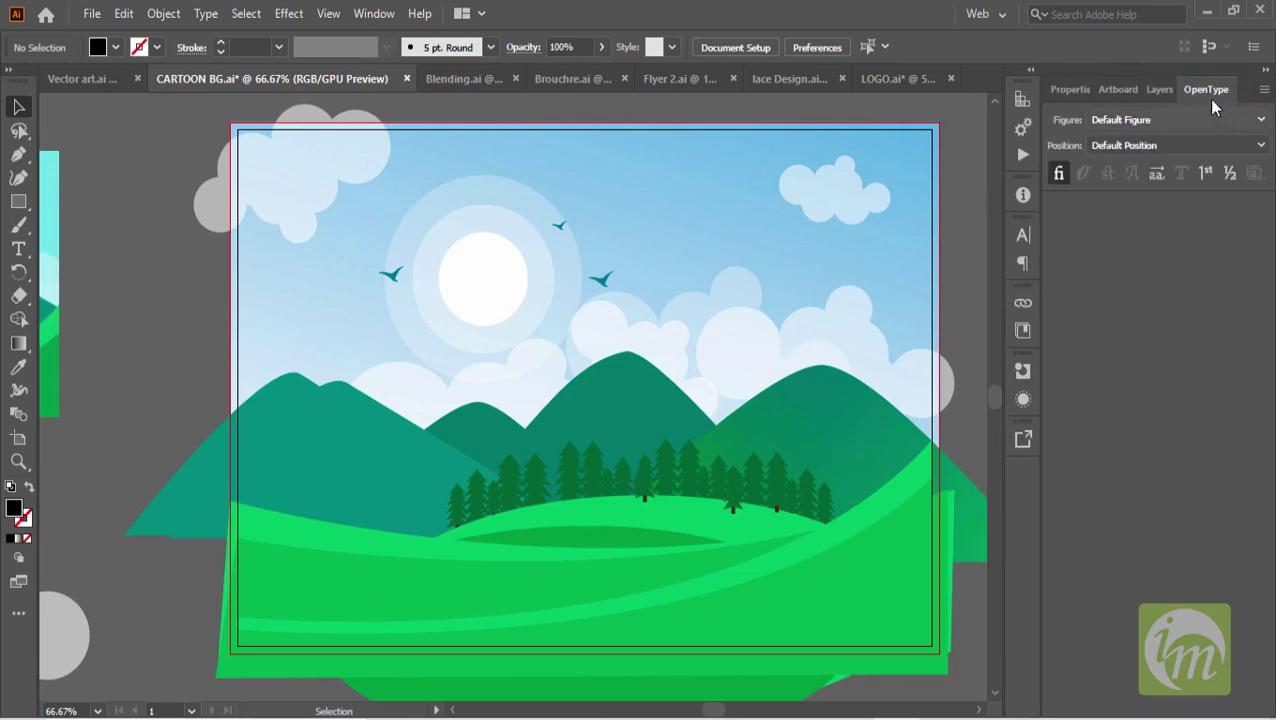
{"action": "left_click", "coordinate": [1160, 87]}
{"action": "left_click", "coordinate": [1110, 91]}
{"action": "left_click", "coordinate": [1066, 91]}
{"action": "left_click", "coordinate": [1162, 85]}
{"action": "left_click", "coordinate": [1212, 89]}
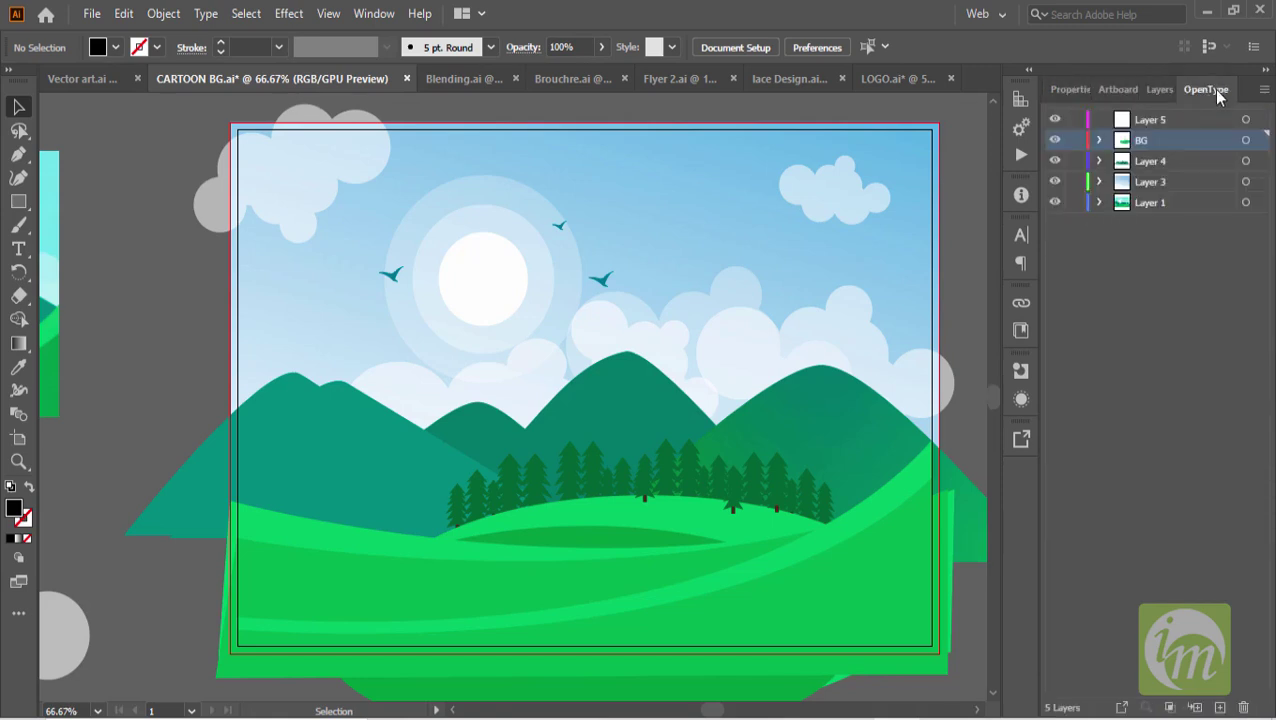
{"action": "left_click_drag", "start_coordinate": [1206, 89], "coordinate": [1021, 467]}
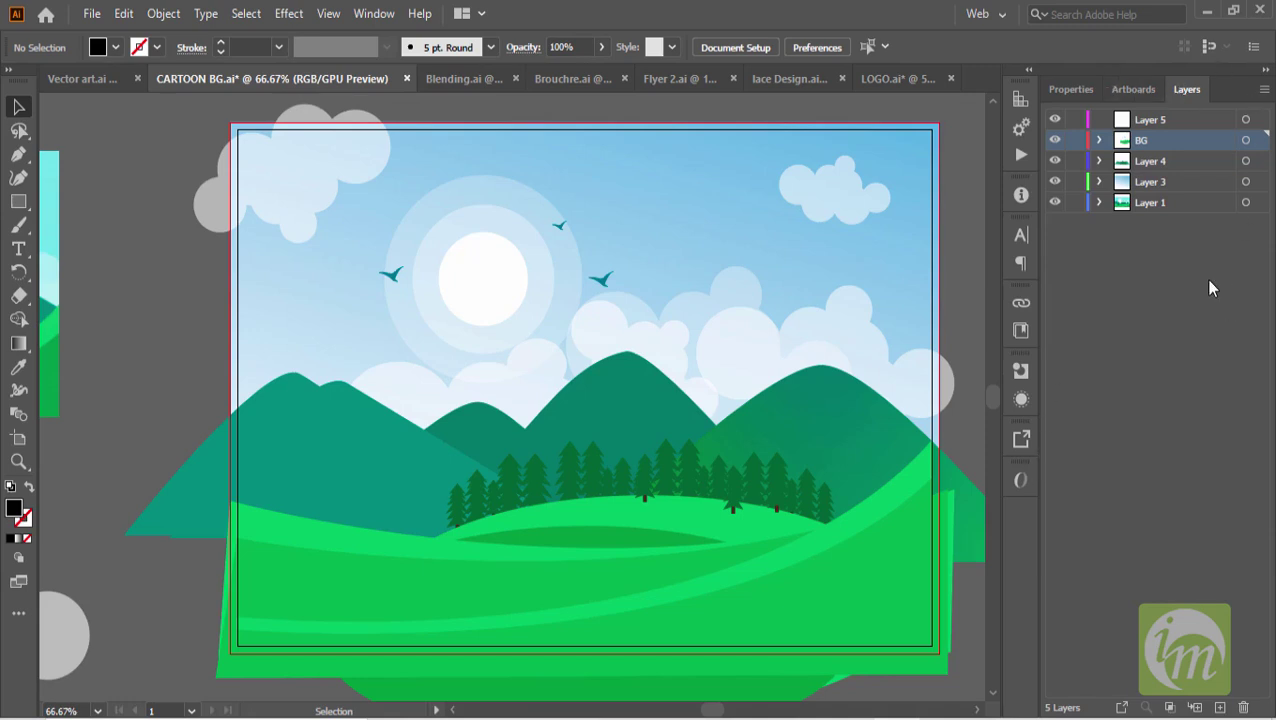
Switch to the Typography workspace, and from there to the Essentials workspace.
{"action": "left_click", "coordinate": [993, 16]}
{"action": "left_click", "coordinate": [1030, 198]}
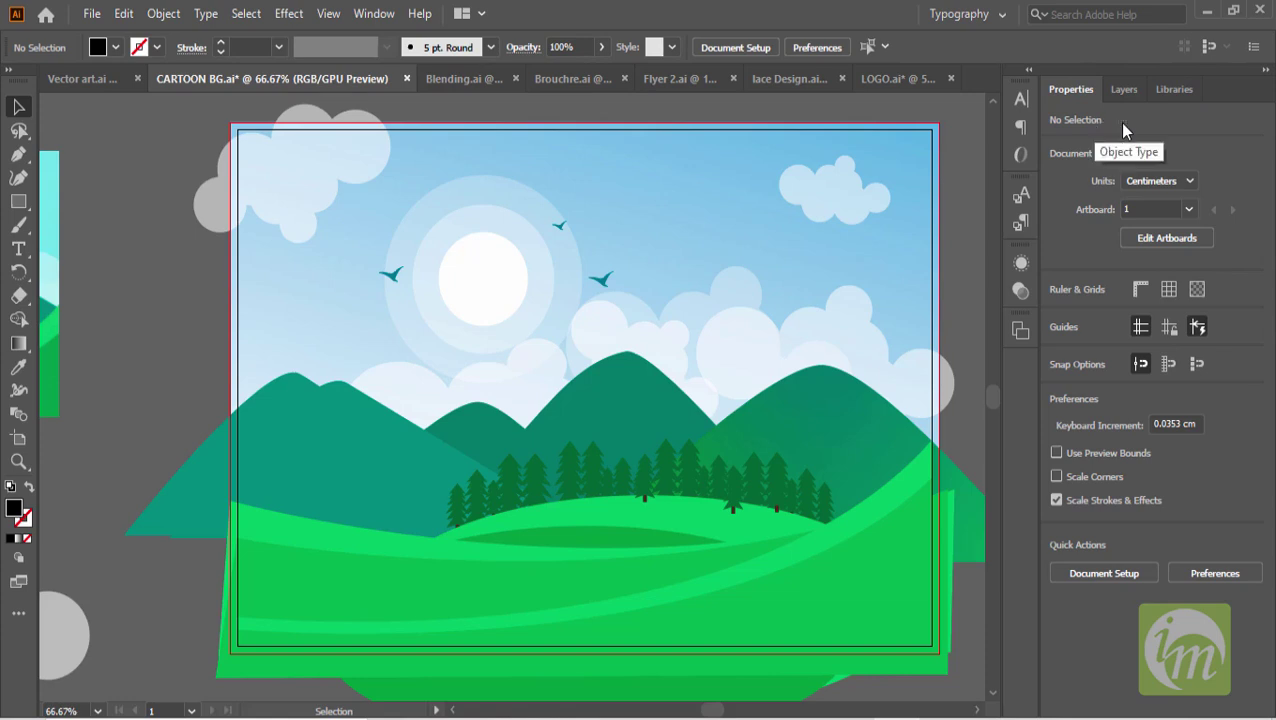
{"action": "left_click", "coordinate": [997, 14]}
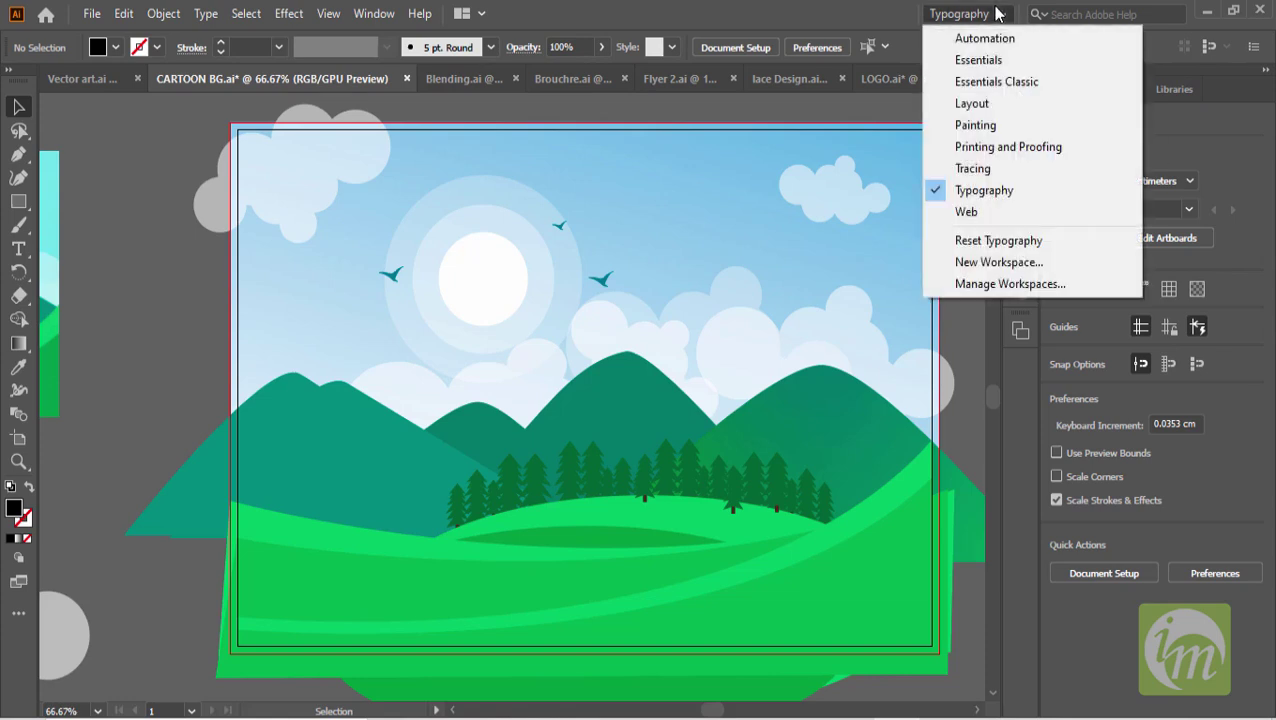
{"action": "left_click", "coordinate": [990, 60]}
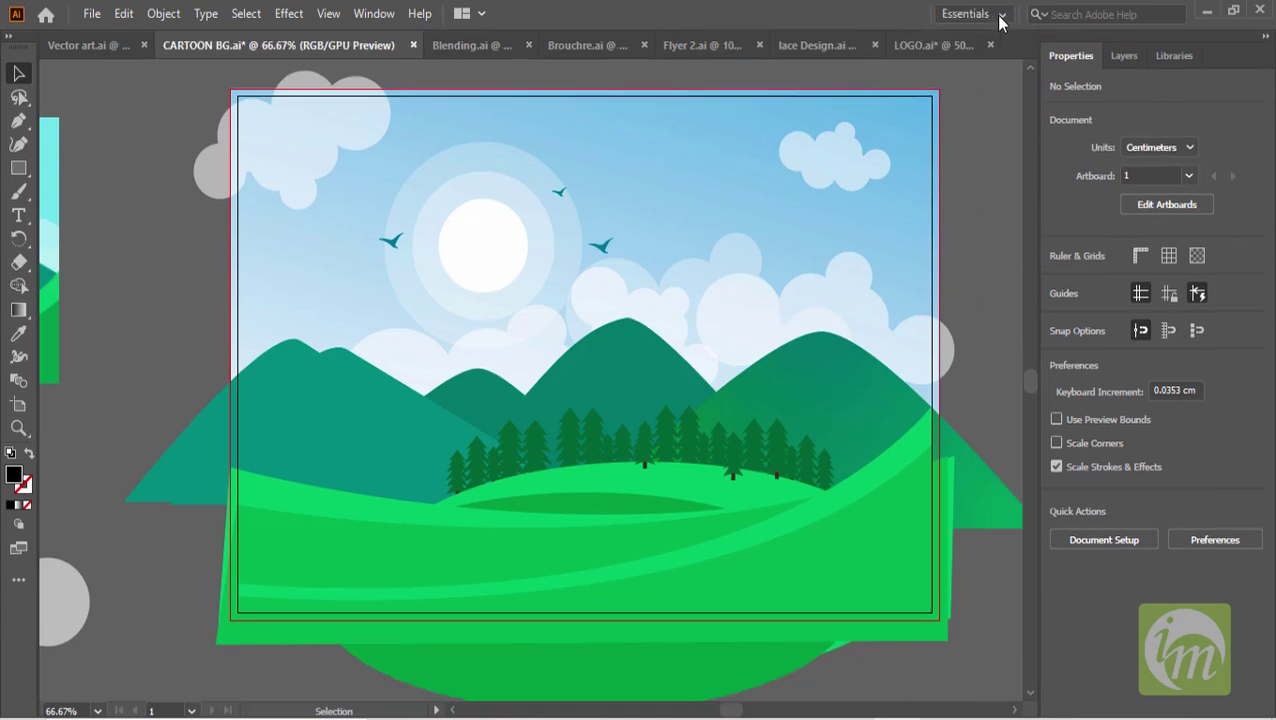
{"action": "left_click", "coordinate": [997, 16]}
{"action": "left_click", "coordinate": [862, 20]}
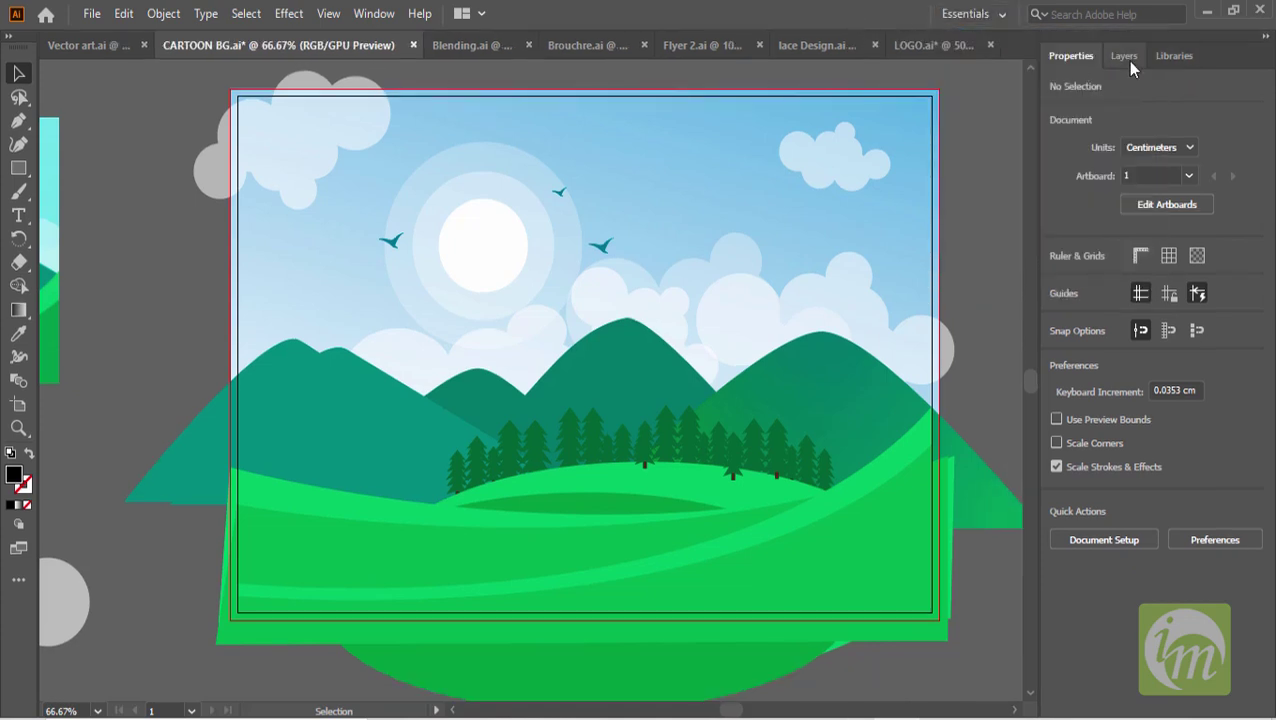
Look through the Layers, Libraries and Properties panels of the Essentials workspace.
{"action": "left_click", "coordinate": [1123, 57]}
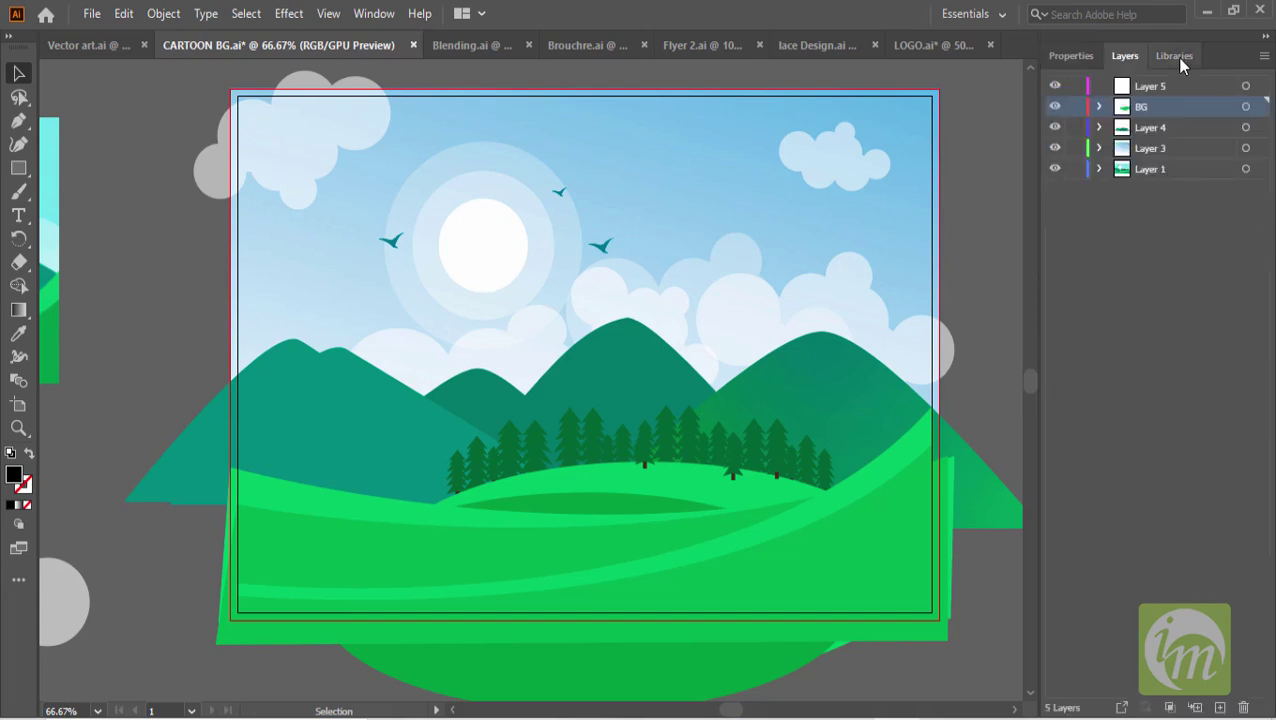
{"action": "left_click", "coordinate": [1175, 57]}
{"action": "left_click", "coordinate": [1071, 57]}
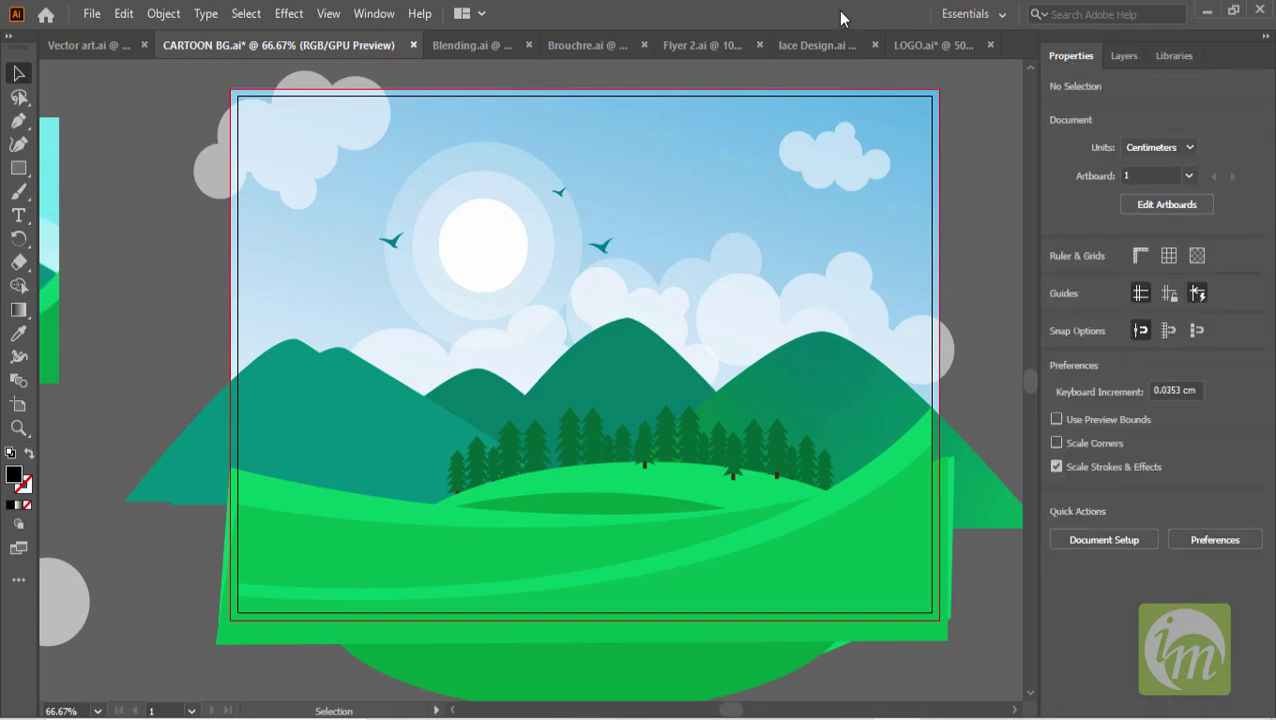
Add the Swatches panel to the Properties, Layers and Libraries group, and remove the Brushes and Symbols panels that come with it.
{"action": "left_click", "coordinate": [375, 14]}
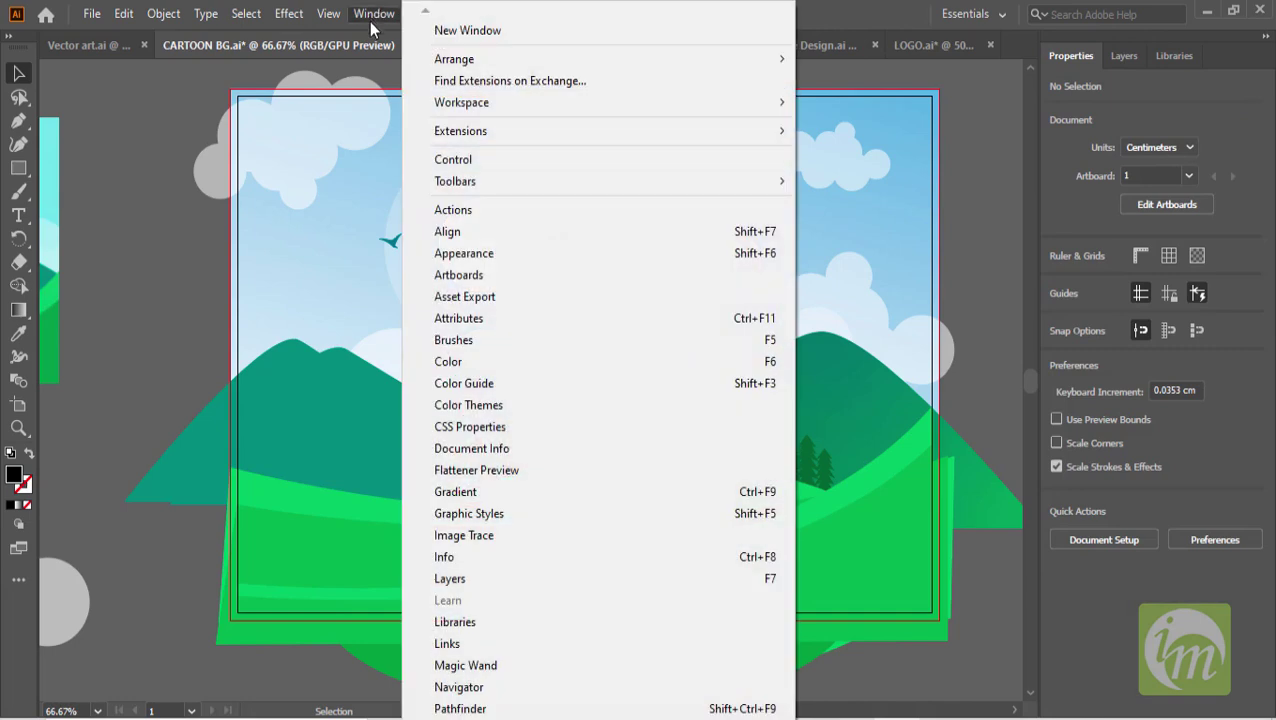
{"action": "scroll", "coordinate": [460, 708], "scroll_direction": "down", "scroll_amount": 1}
{"action": "scroll", "coordinate": [425, 716], "scroll_direction": "down", "scroll_amount": 8}
{"action": "scroll", "coordinate": [425, 716], "scroll_direction": "down", "scroll_amount": 3}
{"action": "left_click", "coordinate": [488, 597]}
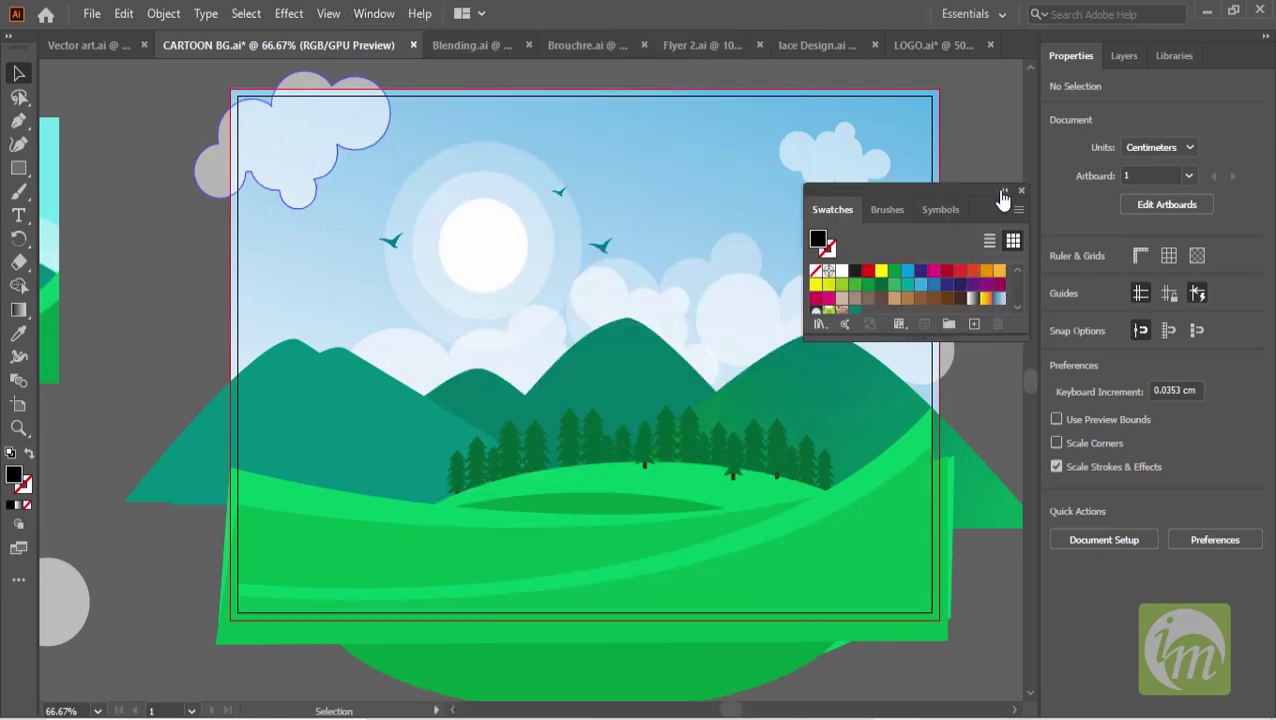
{"action": "mouse_move", "coordinate": [980, 196]}
{"action": "left_mouse_down"}
{"action": "mouse_move", "coordinate": [1040, 211]}
{"action": "mouse_move", "coordinate": [1068, 51]}
{"action": "mouse_move", "coordinate": [1243, 61]}
{"action": "mouse_move", "coordinate": [880, 232]}
{"action": "left_mouse_up"}
{"action": "left_click", "coordinate": [1071, 214]}
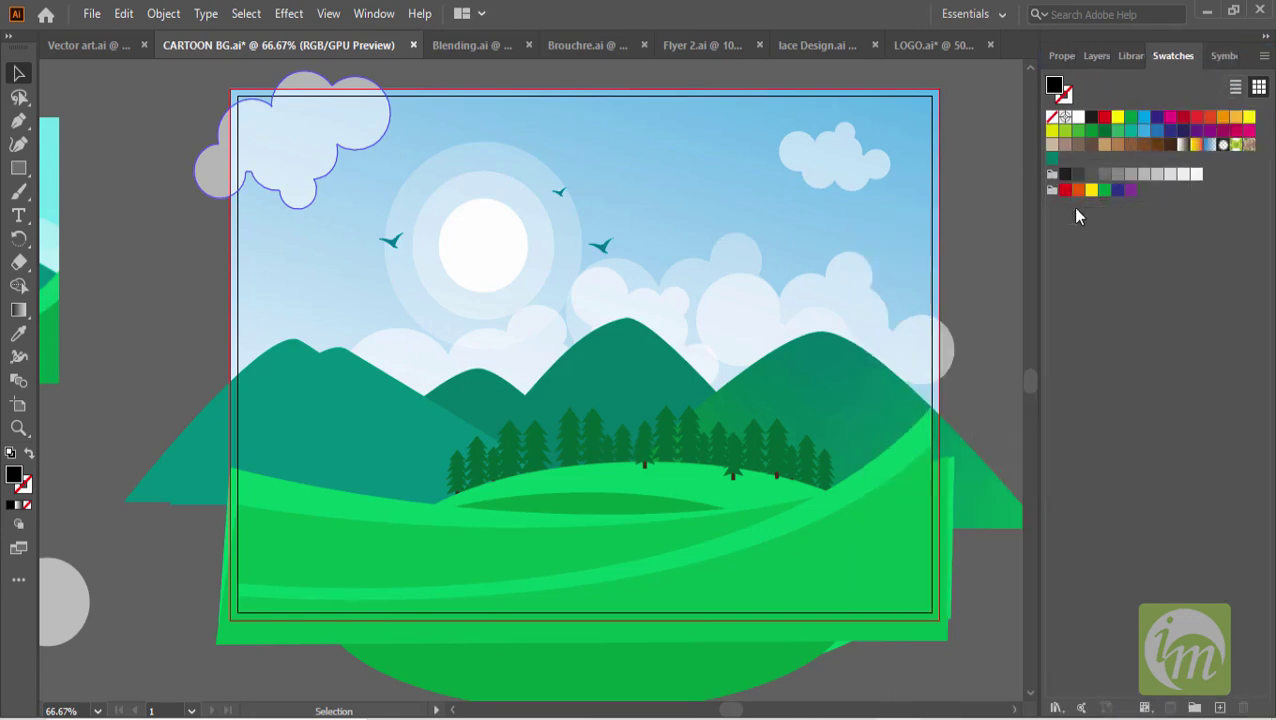
{"action": "left_click_drag", "start_coordinate": [1224, 55], "coordinate": [811, 262]}
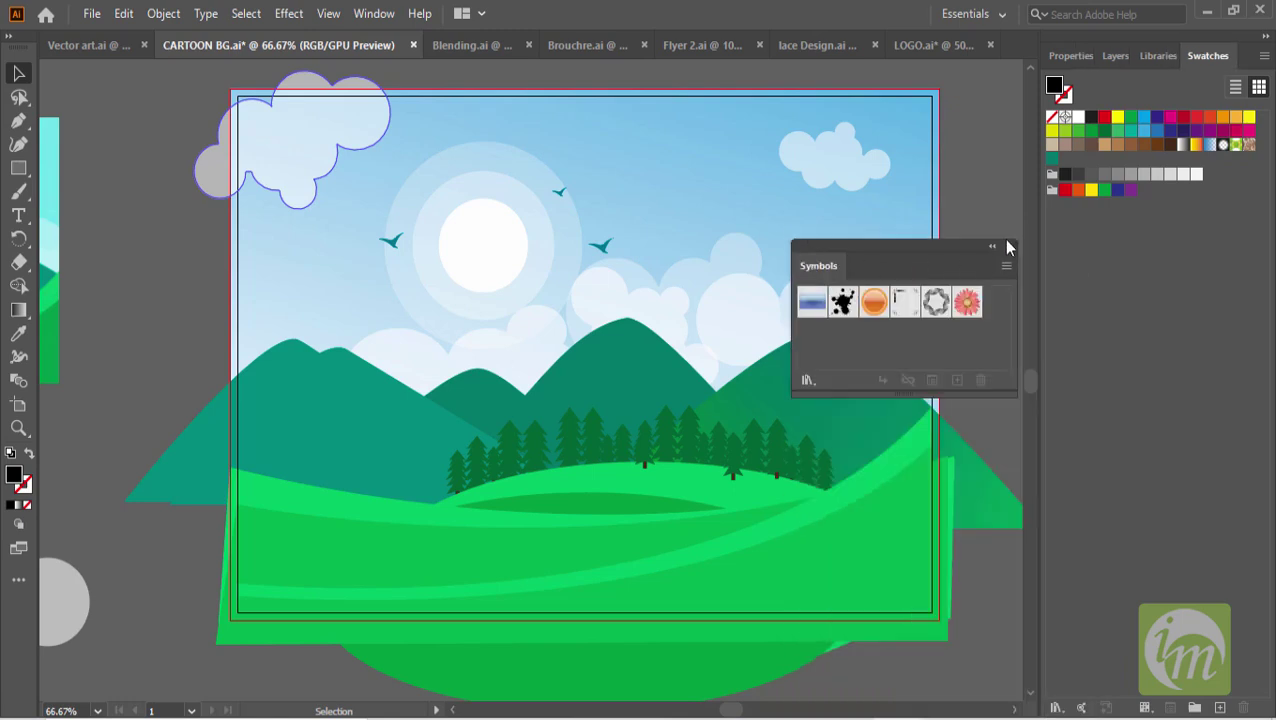
{"action": "left_click", "coordinate": [1008, 242]}
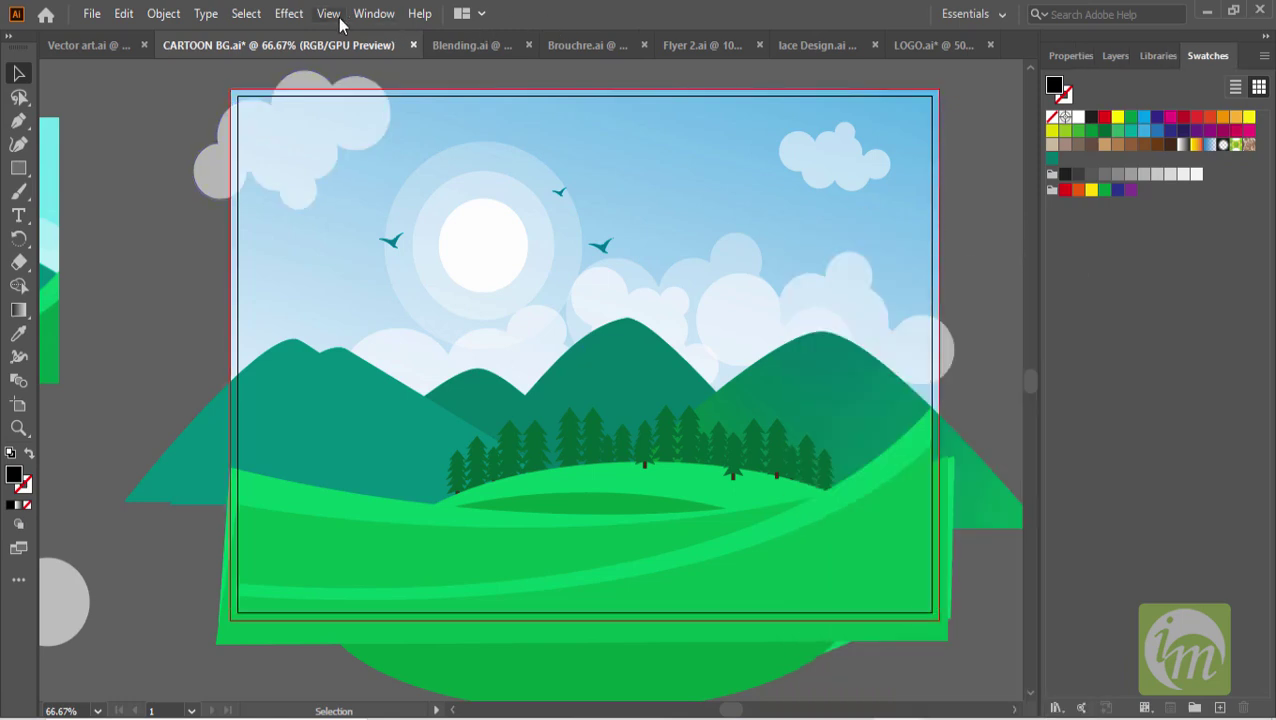
Show the Color Guide panel with Color, dock them beside the Properties group and collapse them to icons.
{"action": "left_click", "coordinate": [373, 14]}
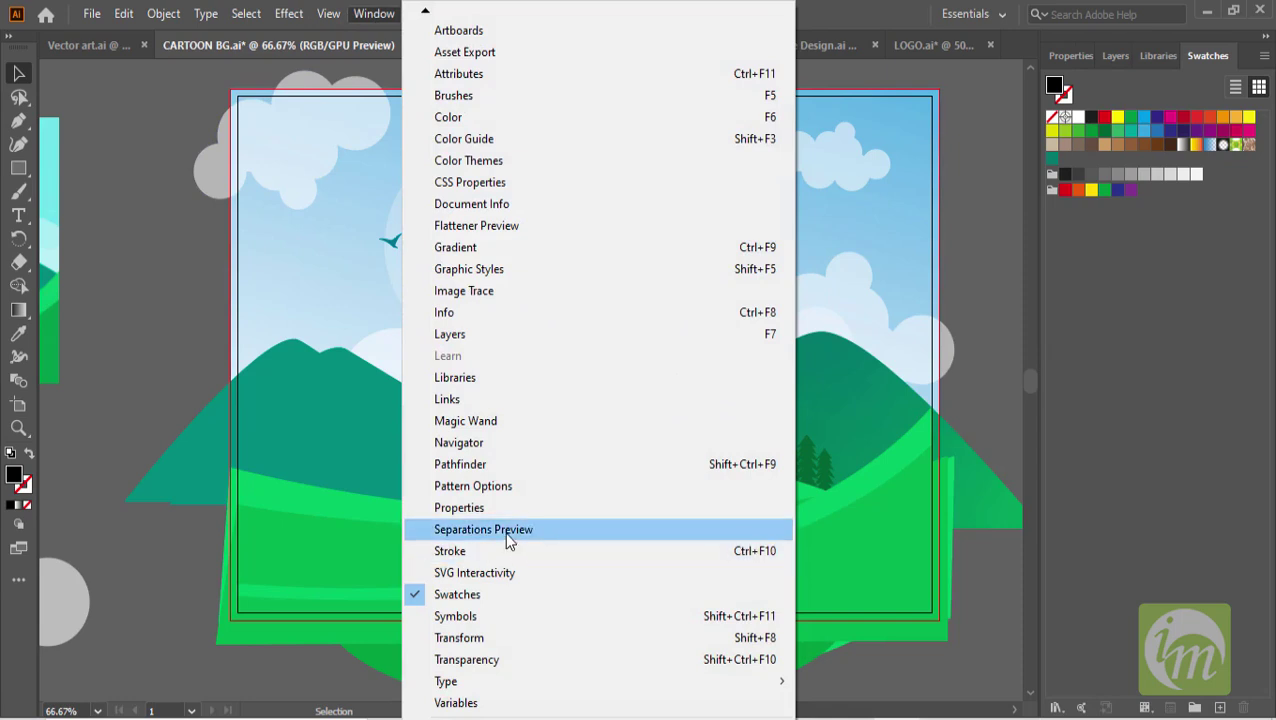
{"action": "left_click", "coordinate": [492, 140]}
{"action": "left_click_drag", "start_coordinate": [1030, 108], "coordinate": [1034, 181]}
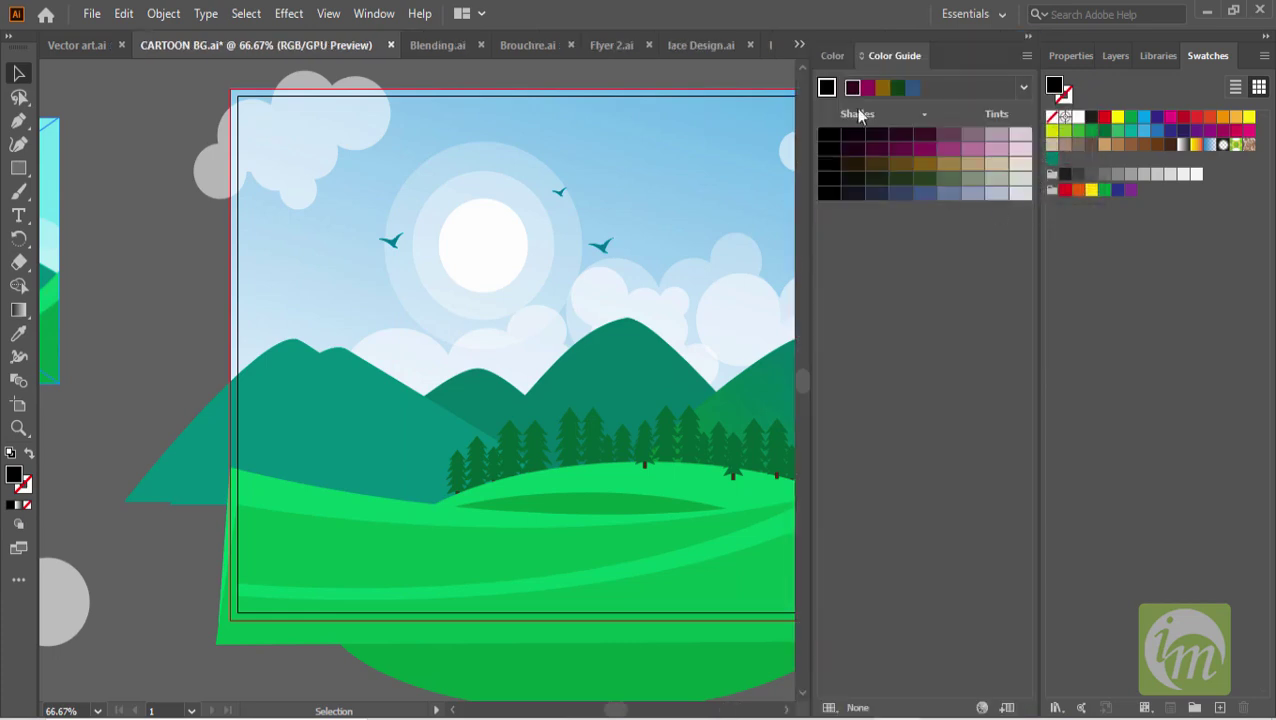
{"action": "left_click", "coordinate": [1027, 37]}
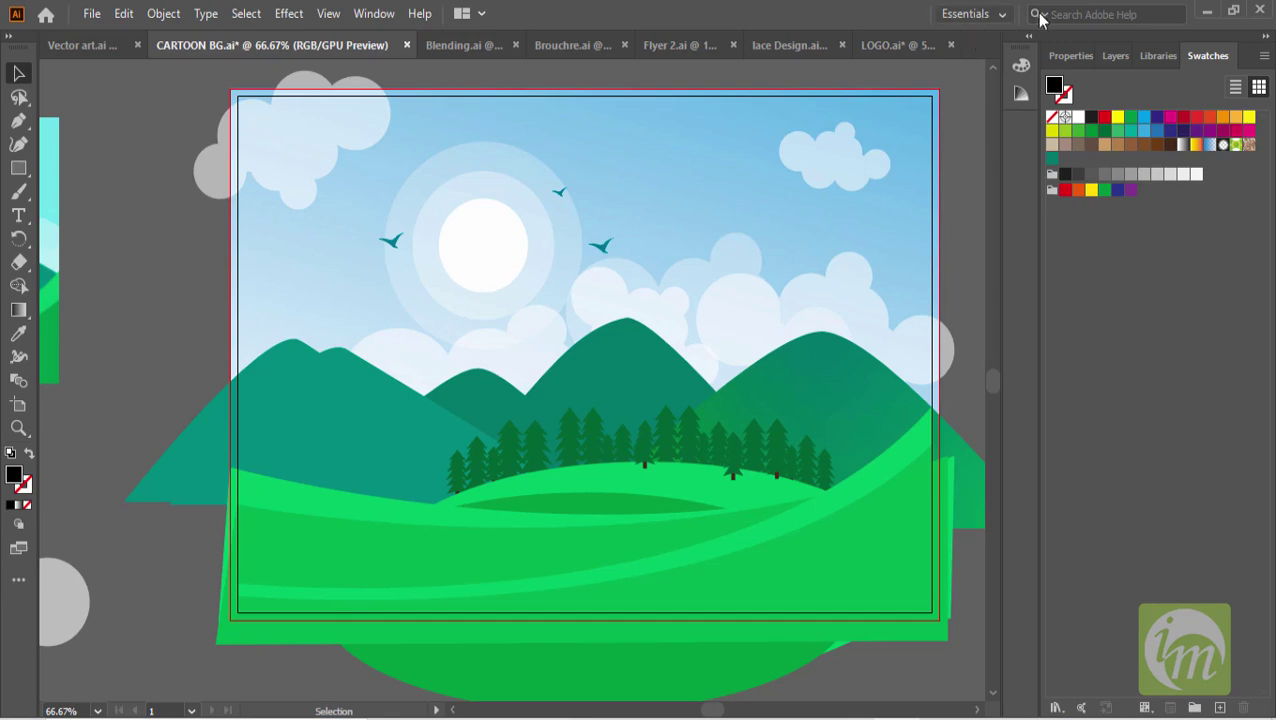
Save the current panel arrangement as a new workspace named My Own.
{"action": "left_click", "coordinate": [1001, 15]}
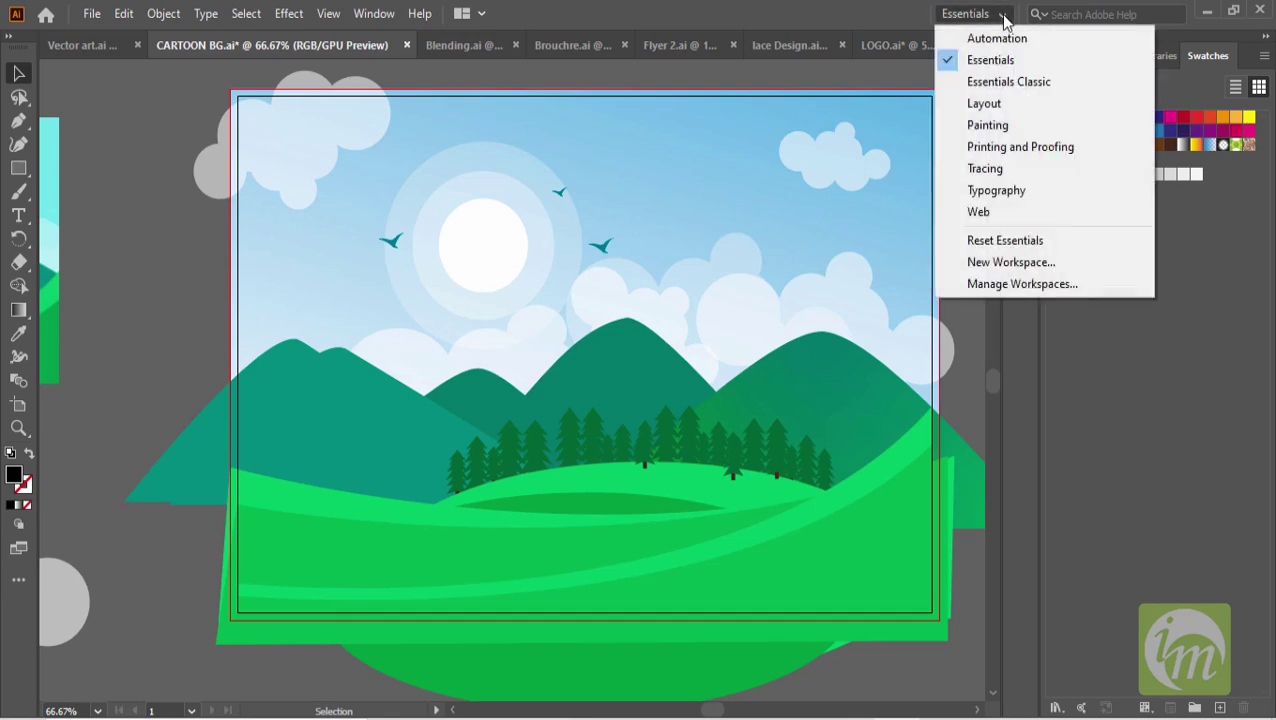
{"action": "left_click", "coordinate": [1000, 262]}
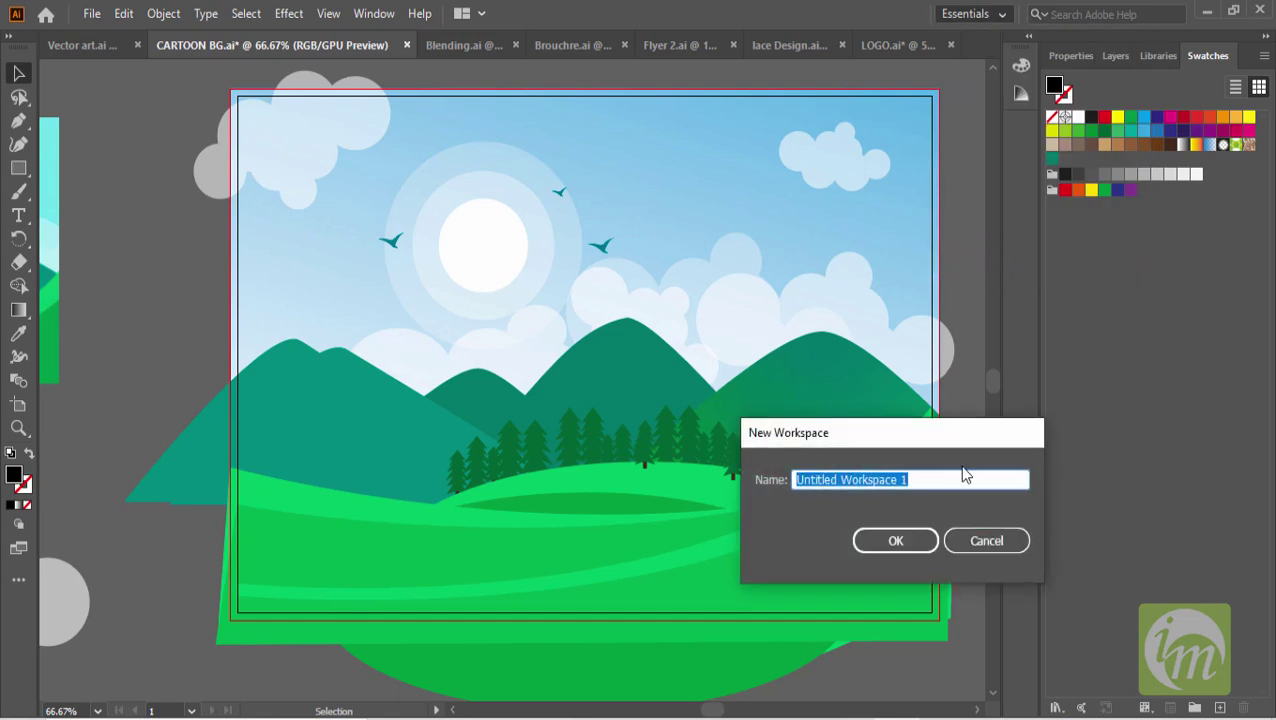
{"action": "type", "text": "My O"}
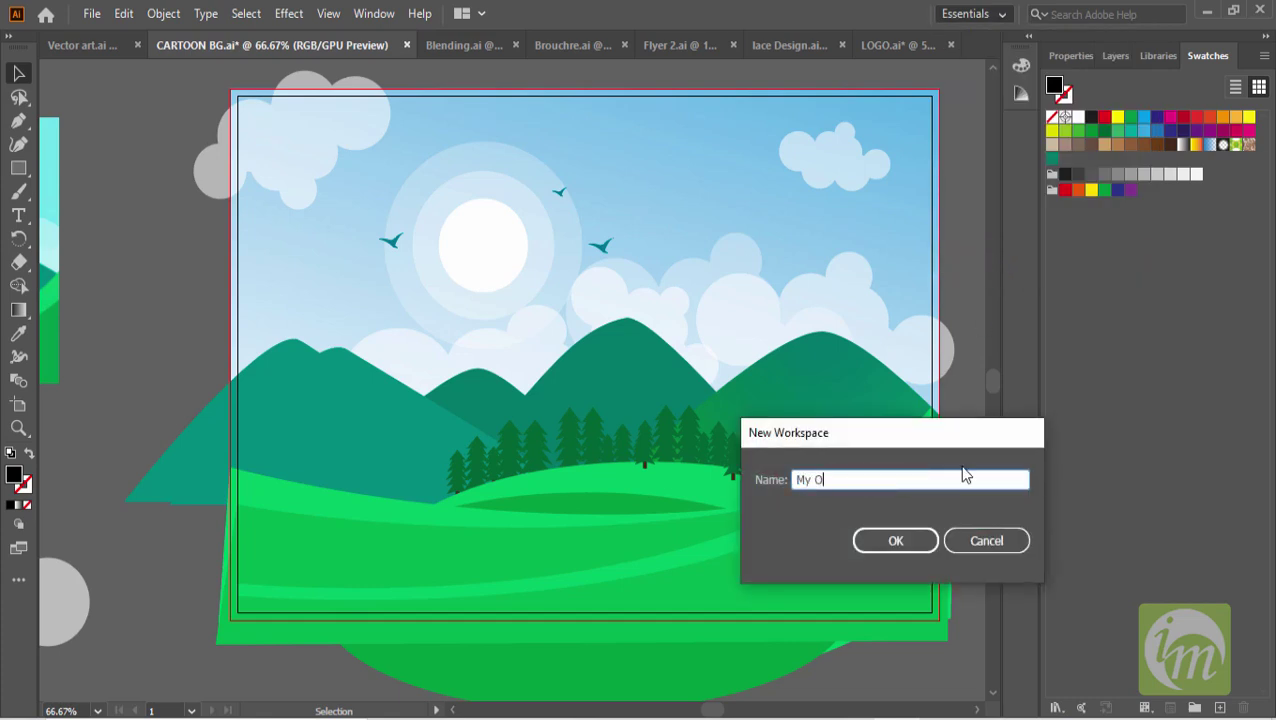
{"action": "type", "text": "wn"}
{"action": "left_click", "coordinate": [896, 540]}
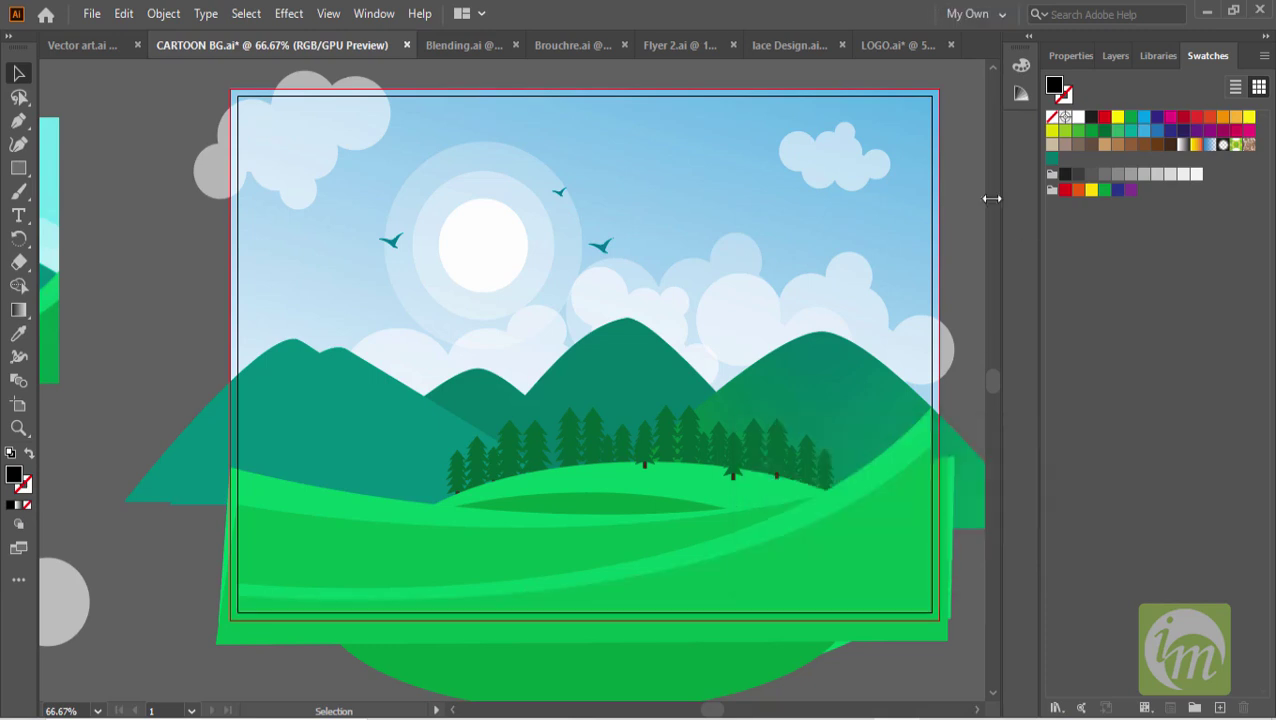
Switch from the My Own workspace to Automation and back, twice, to compare the saved layout.
{"action": "left_click", "coordinate": [1002, 22]}
{"action": "key", "text": "Escape"}
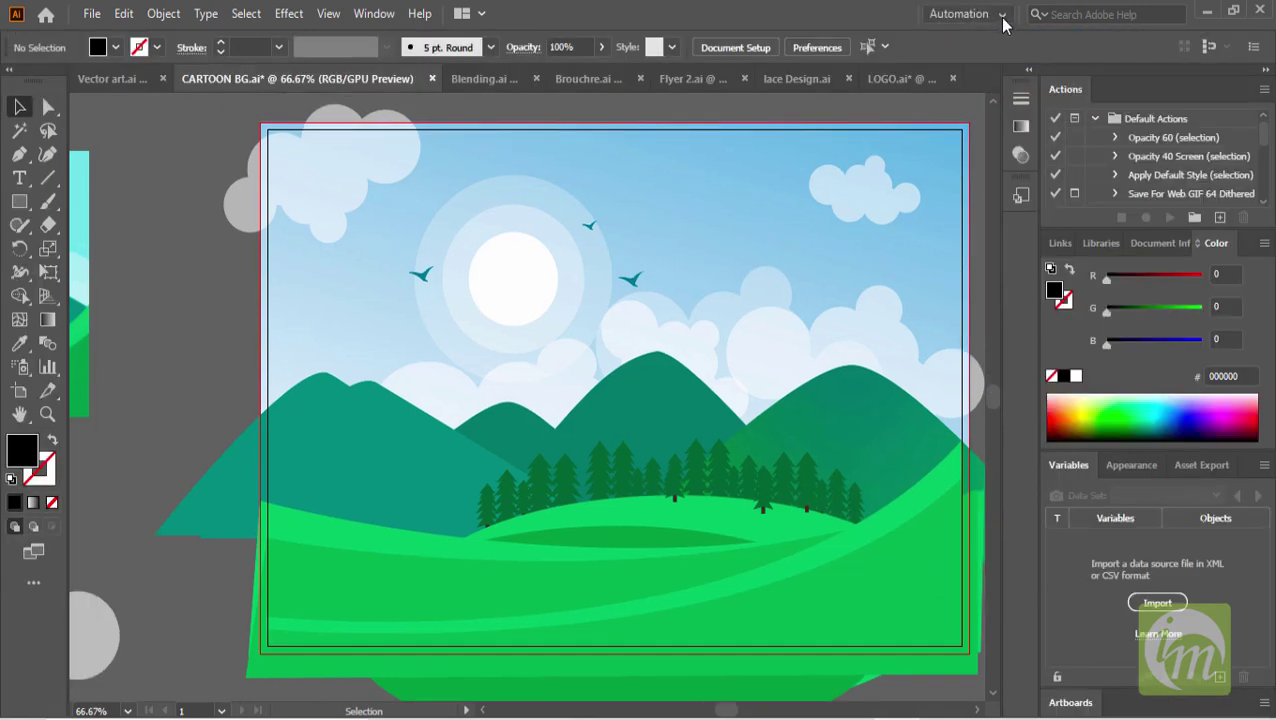
{"action": "left_click", "coordinate": [1001, 18]}
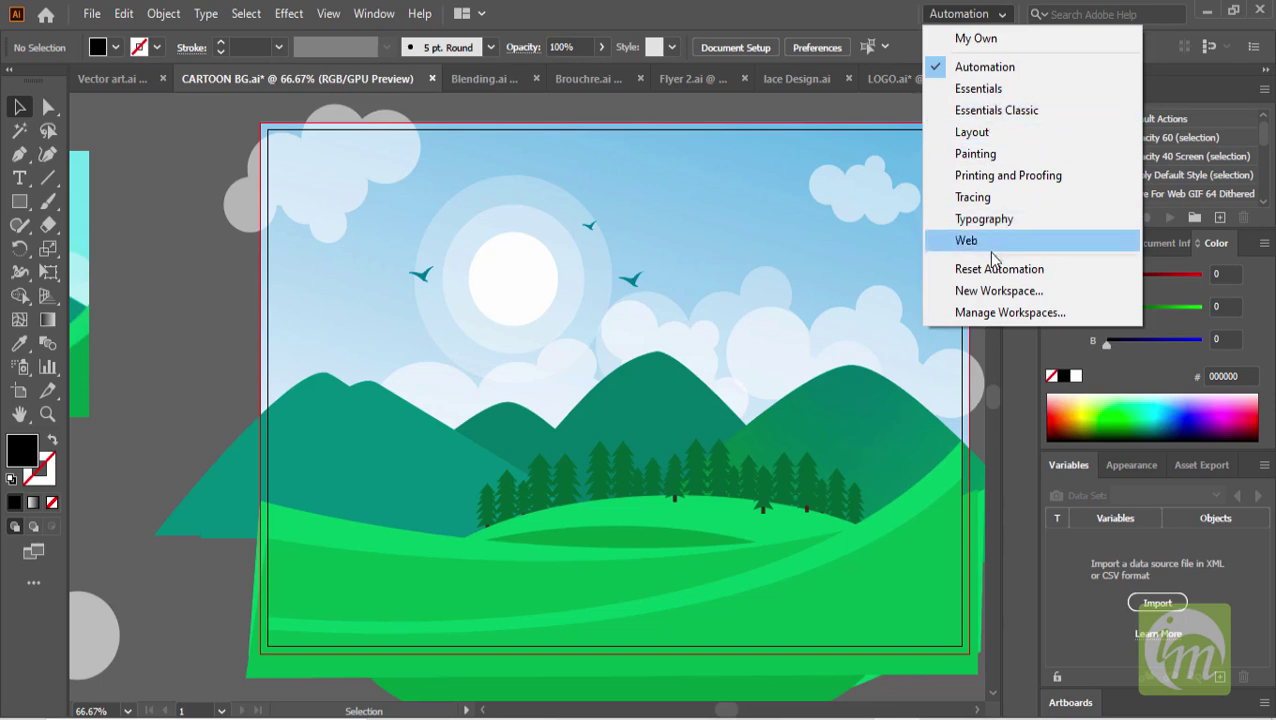
{"action": "left_click", "coordinate": [974, 38]}
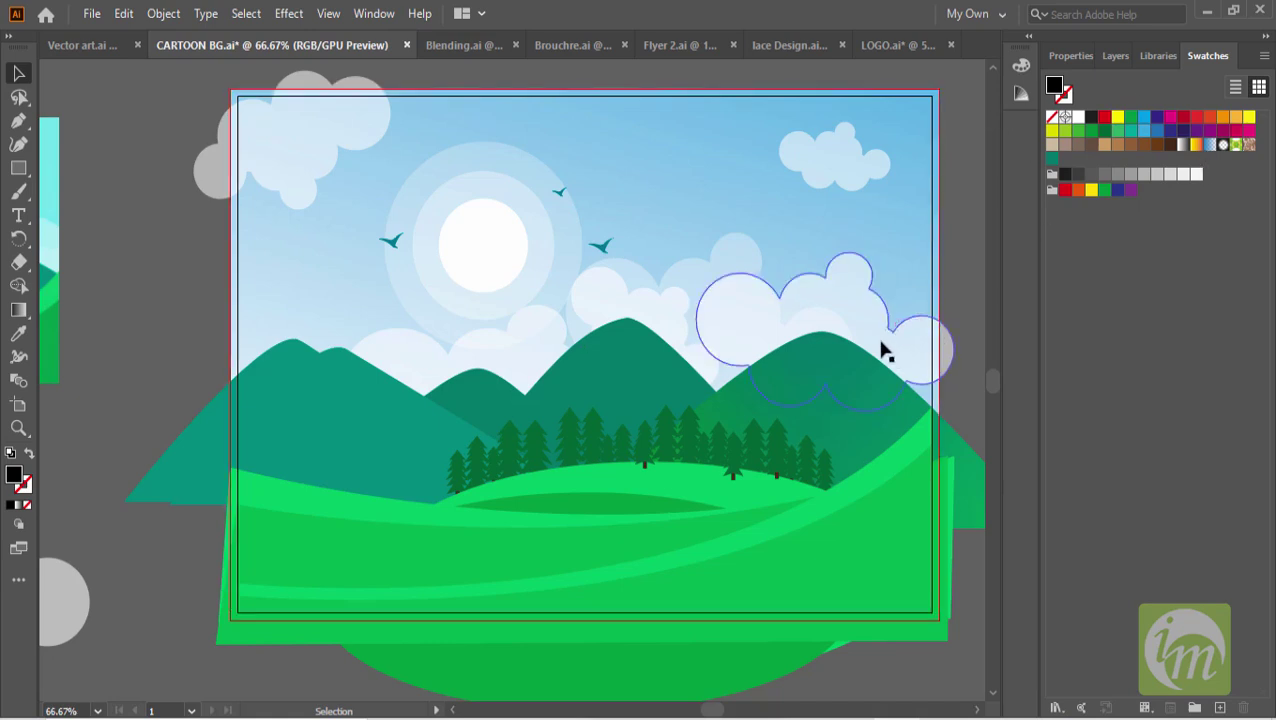
{"action": "left_click", "coordinate": [1002, 22]}
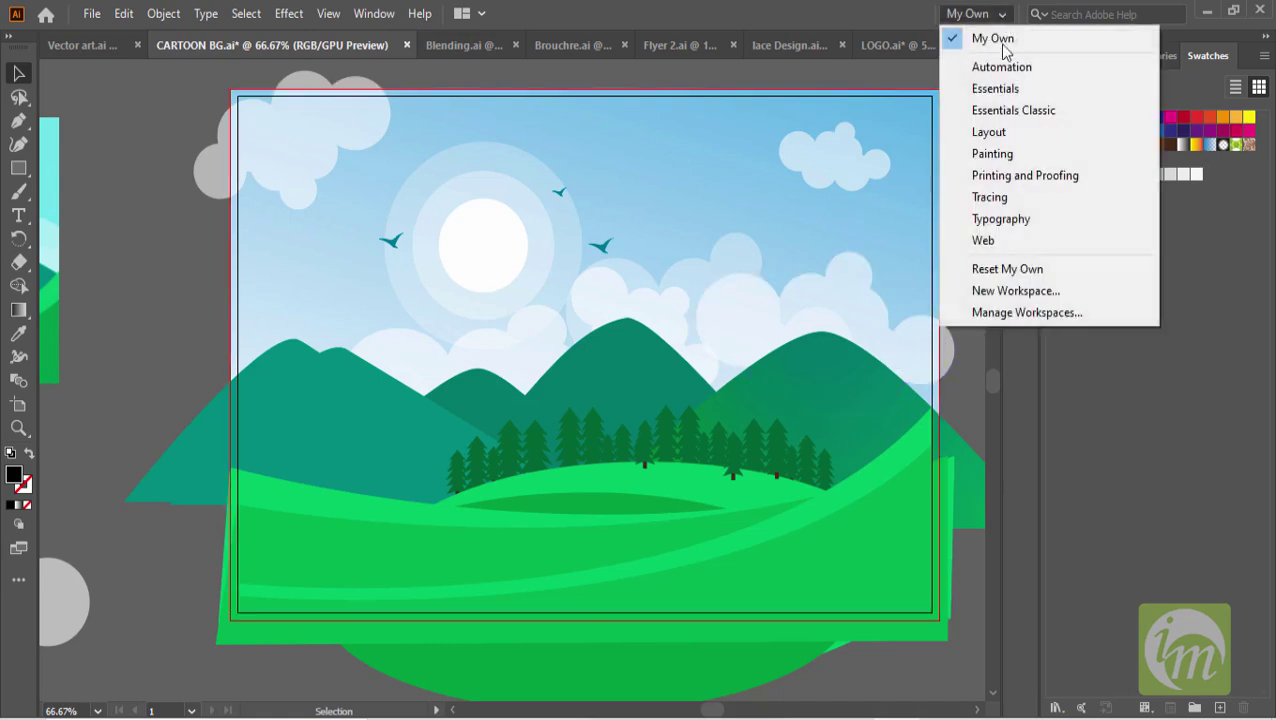
{"action": "left_click", "coordinate": [996, 73]}
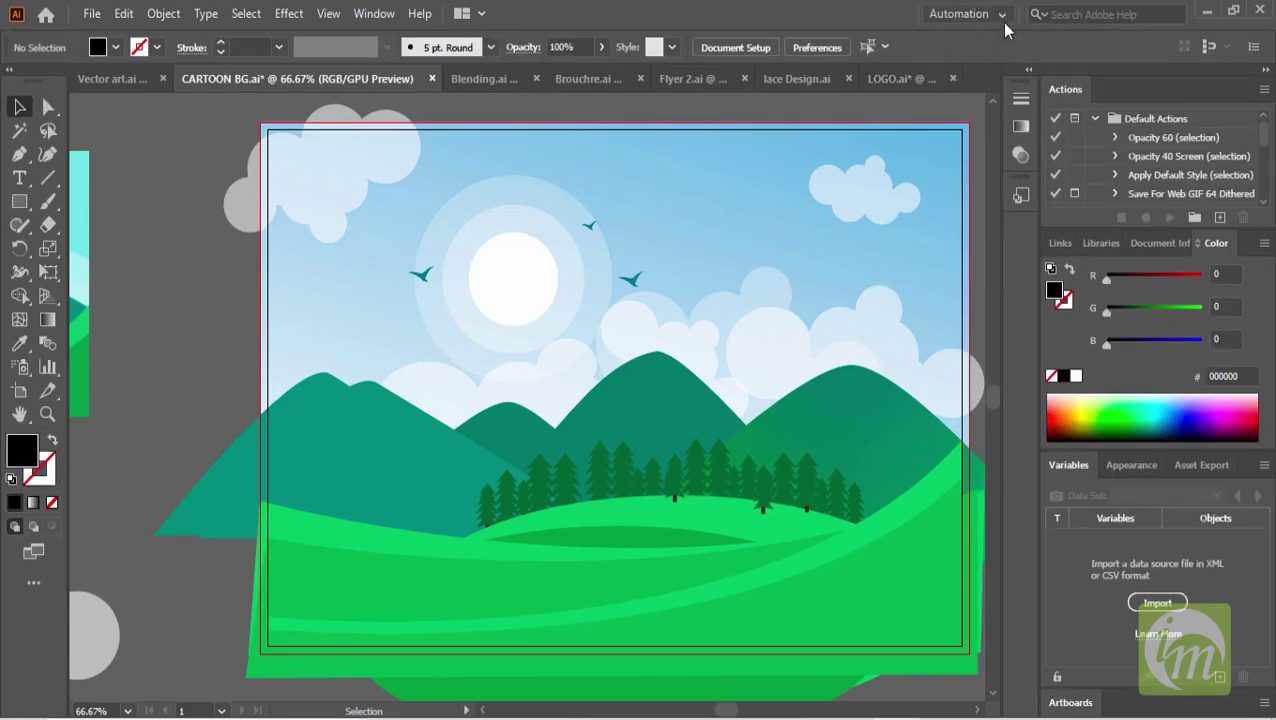
{"action": "left_click", "coordinate": [1001, 17]}
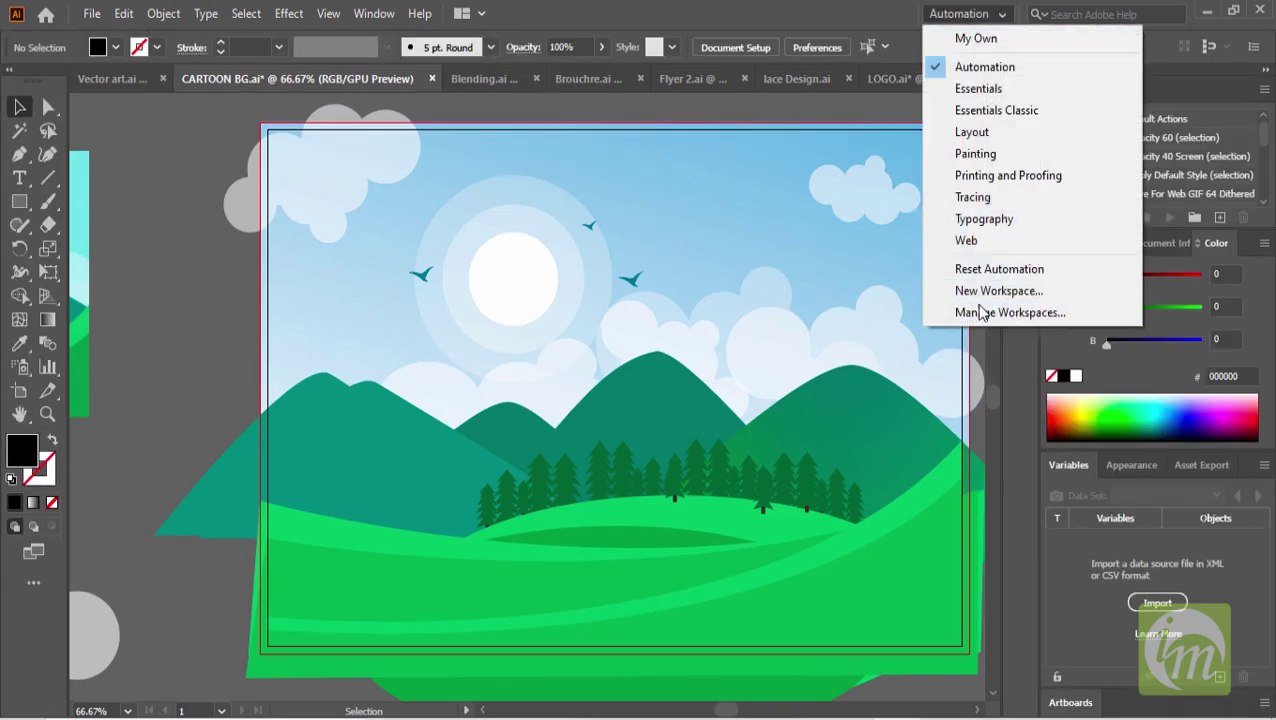
{"action": "left_click", "coordinate": [980, 40]}
Delete the My Own workspace from the managed workspaces and check the workspace list.
{"action": "left_click", "coordinate": [1002, 16]}
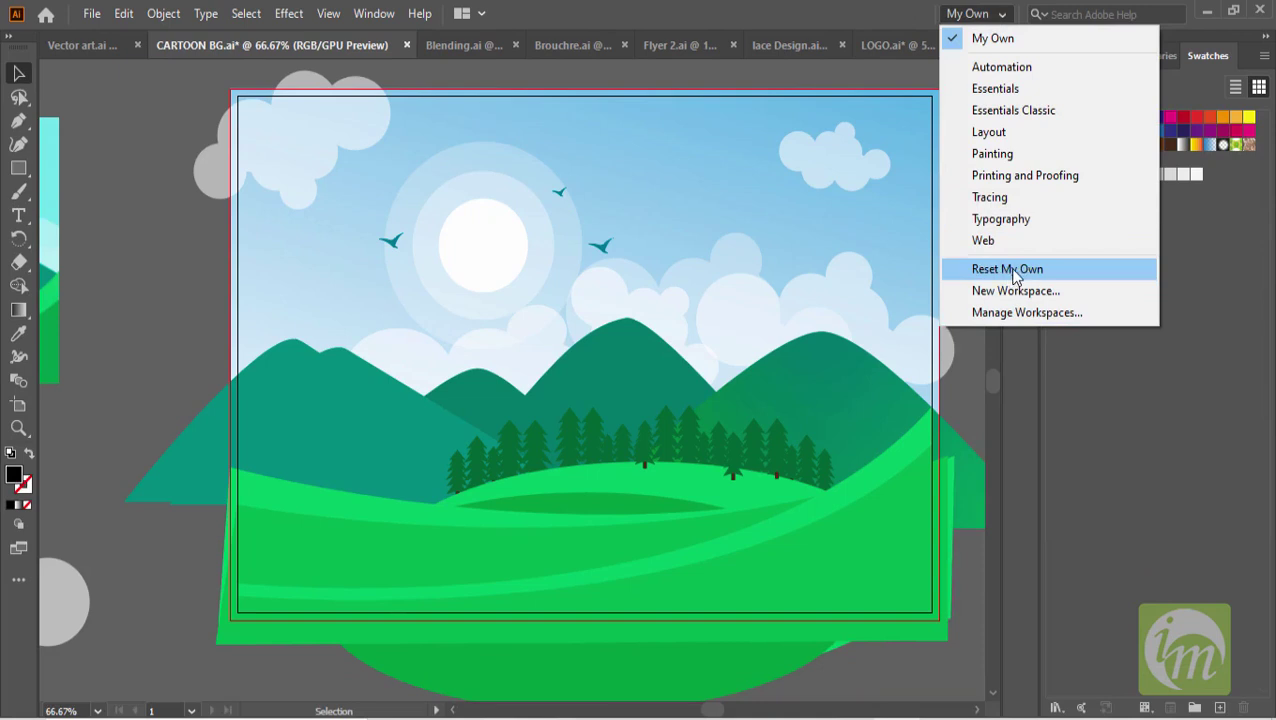
{"action": "left_click", "coordinate": [1052, 312]}
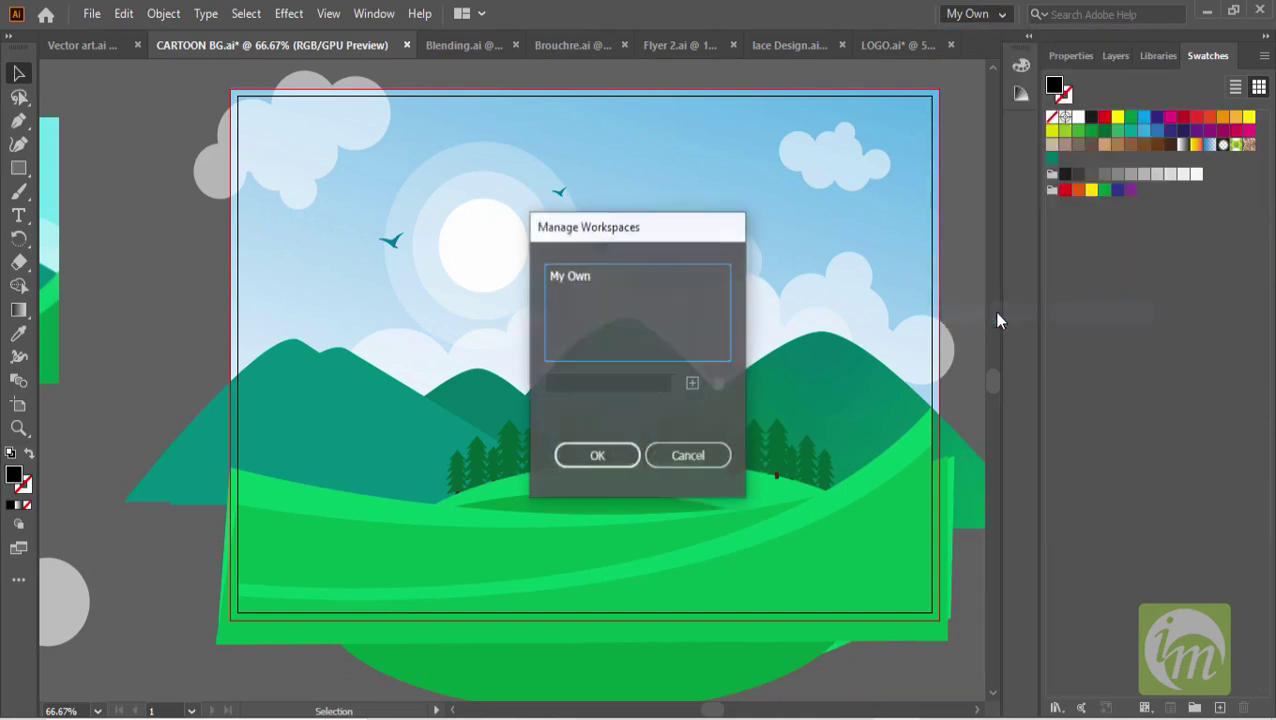
{"action": "left_click_drag", "start_coordinate": [649, 228], "coordinate": [738, 234]}
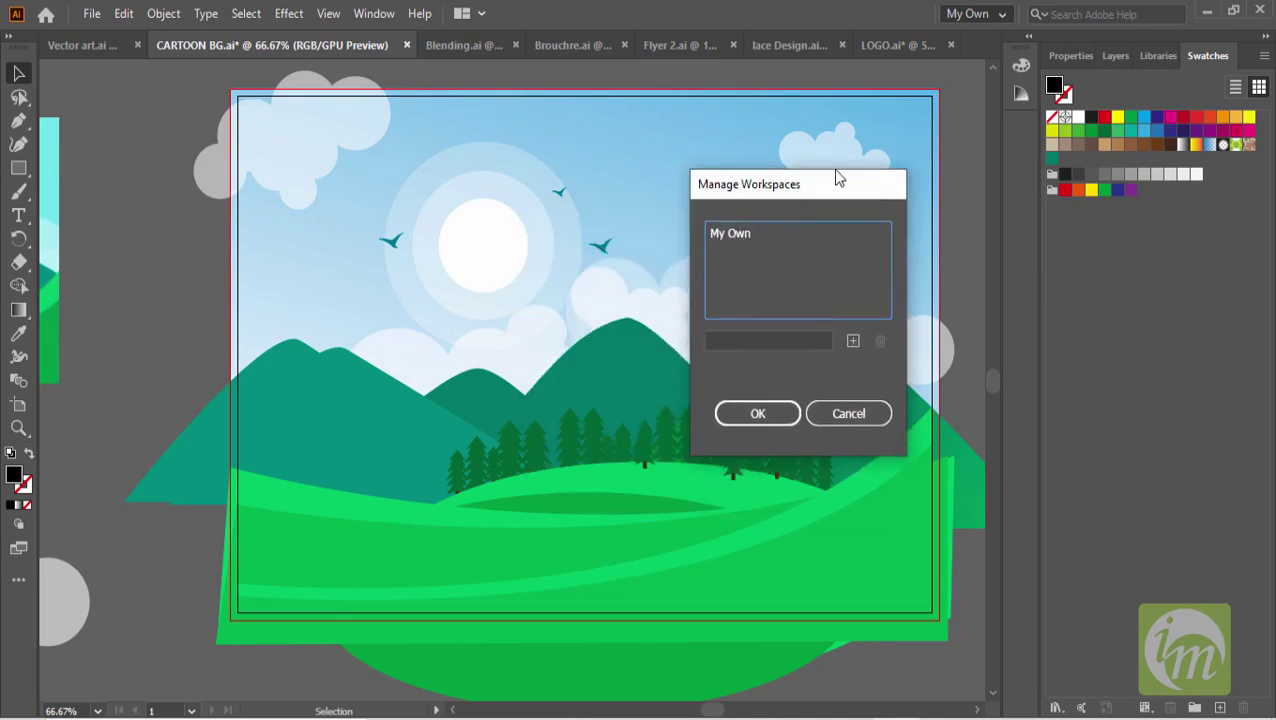
{"action": "left_click", "coordinate": [734, 237]}
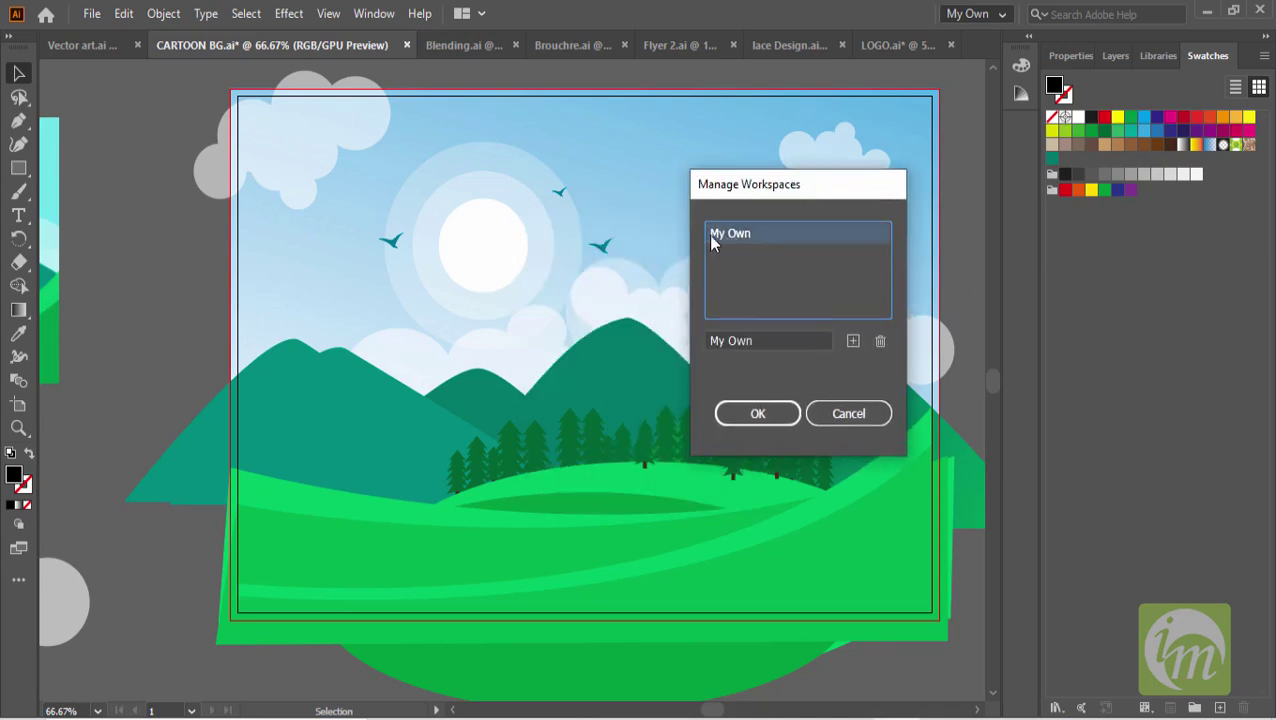
{"action": "left_click", "coordinate": [881, 343]}
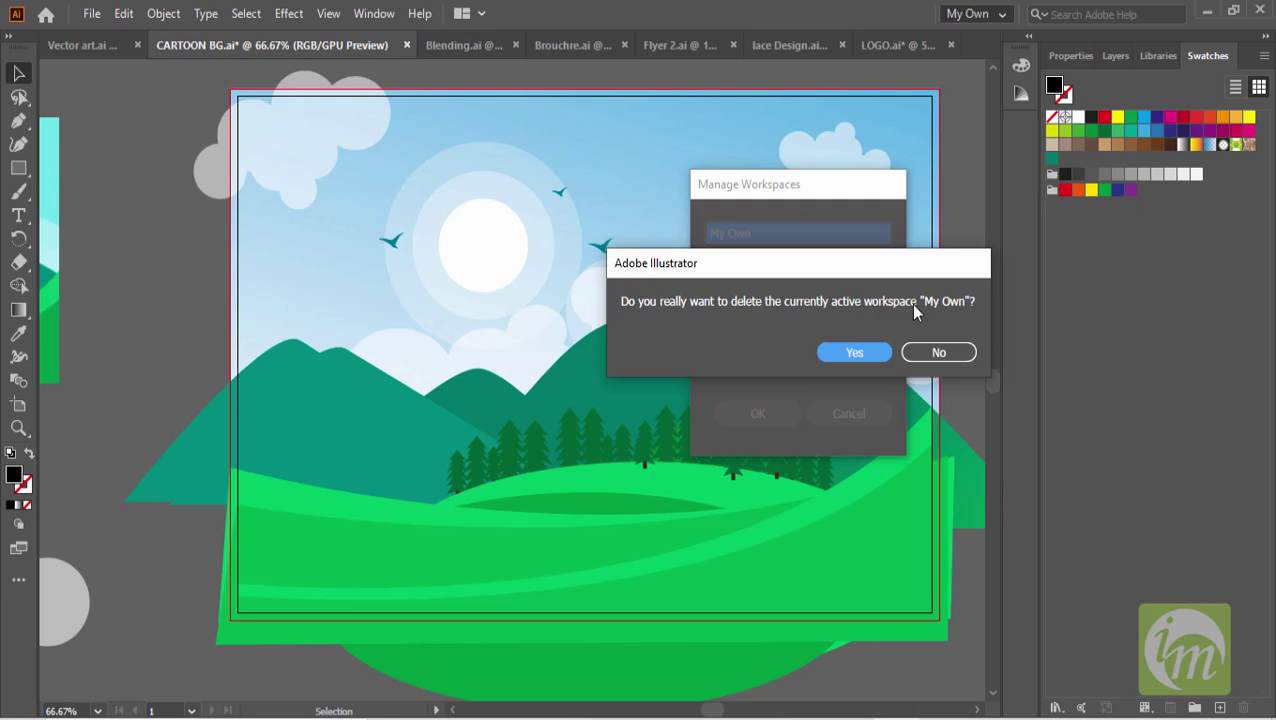
{"action": "left_click", "coordinate": [855, 352]}
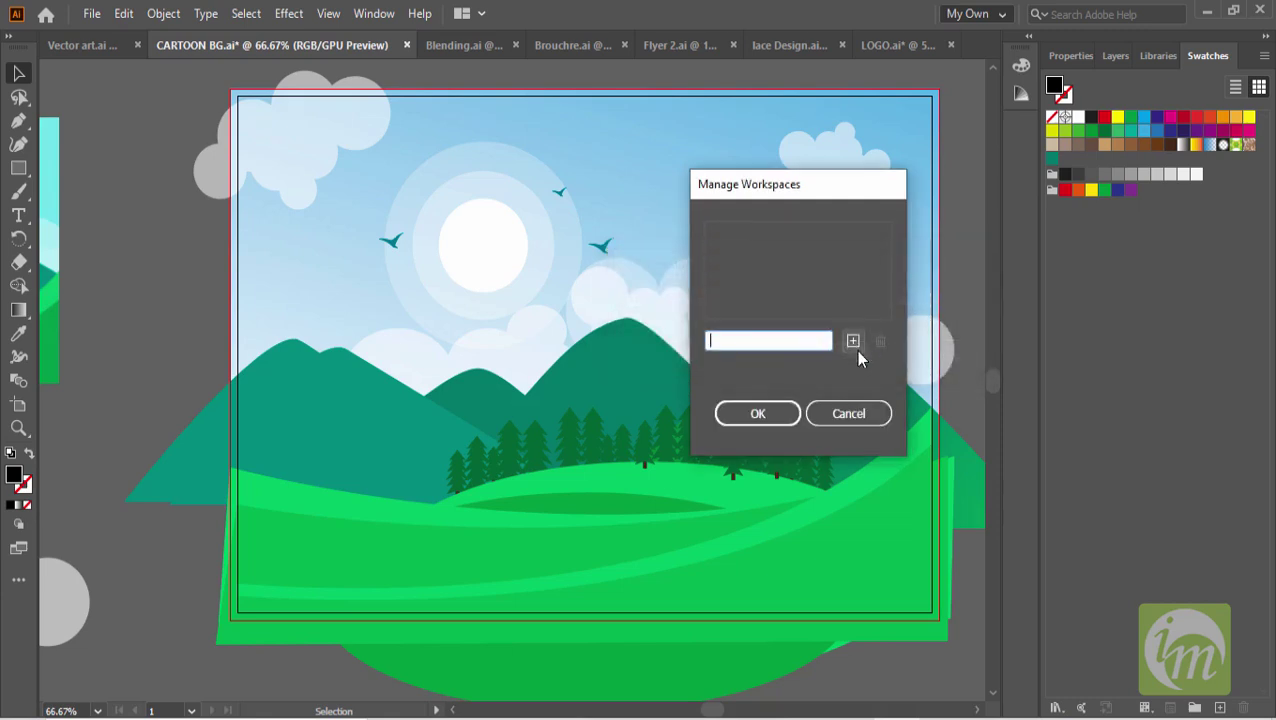
{"action": "left_click", "coordinate": [787, 415]}
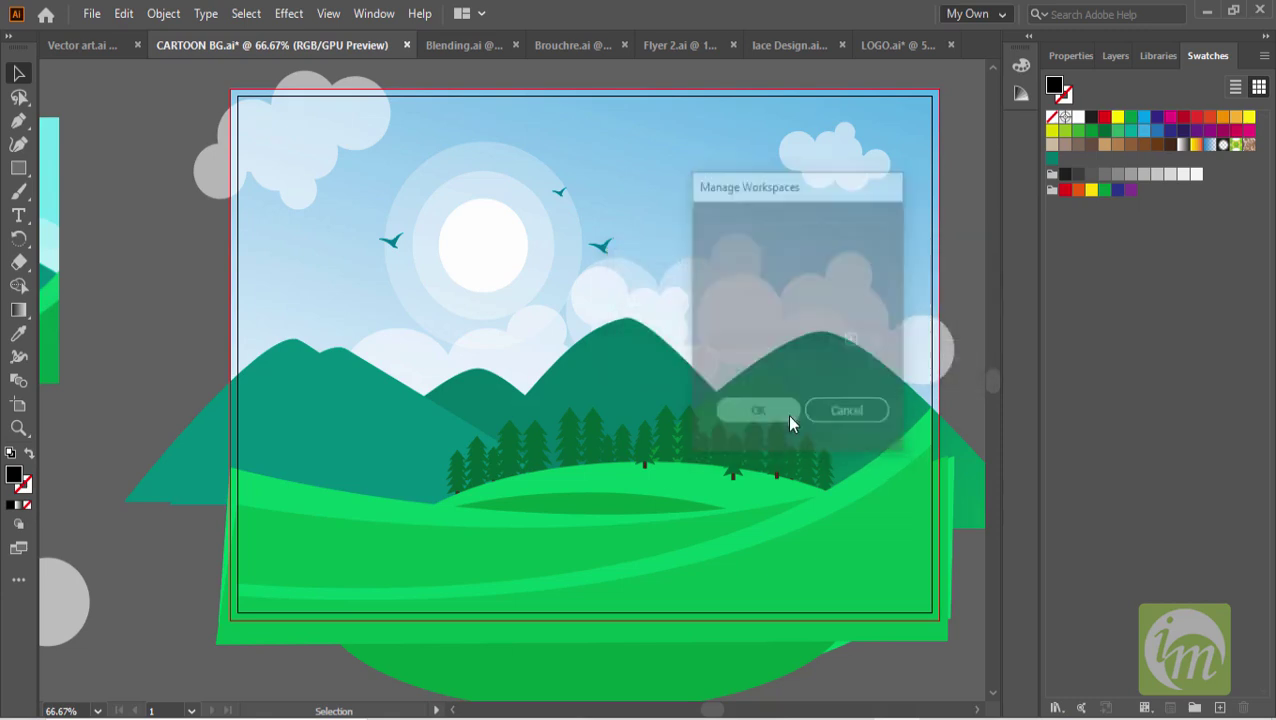
{"action": "left_click", "coordinate": [1005, 22]}
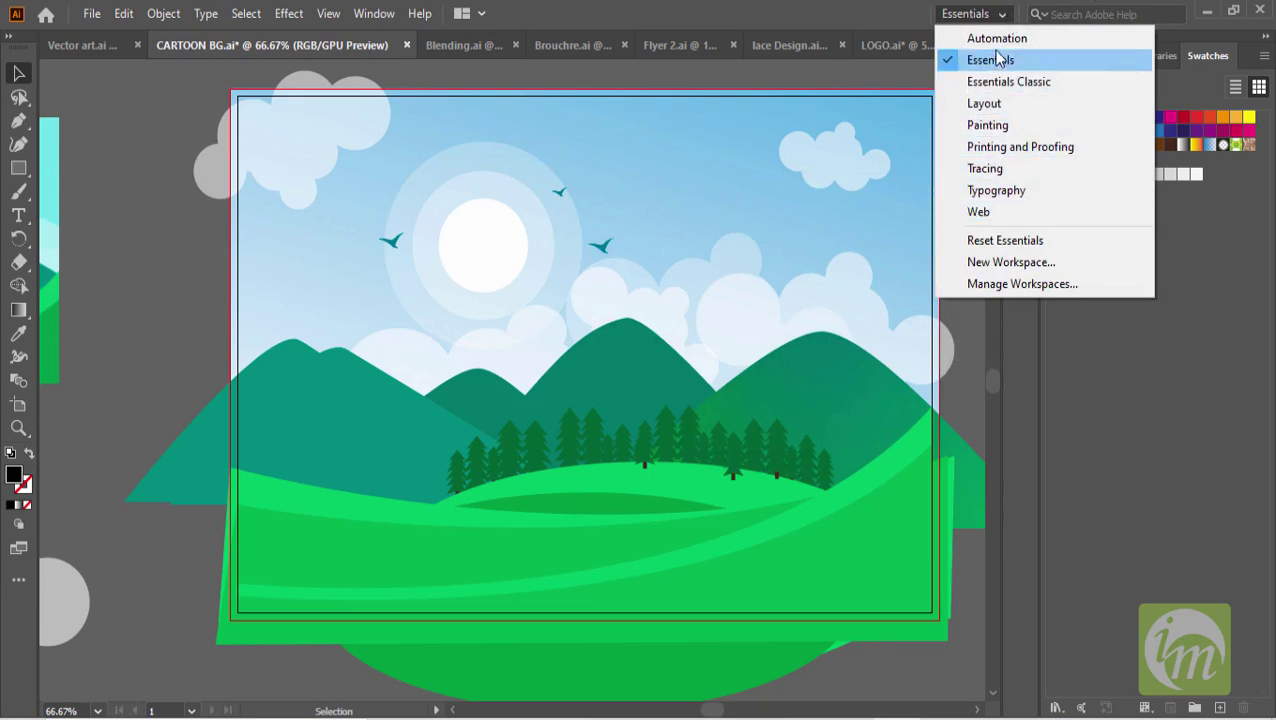
{"action": "left_click", "coordinate": [871, 16]}
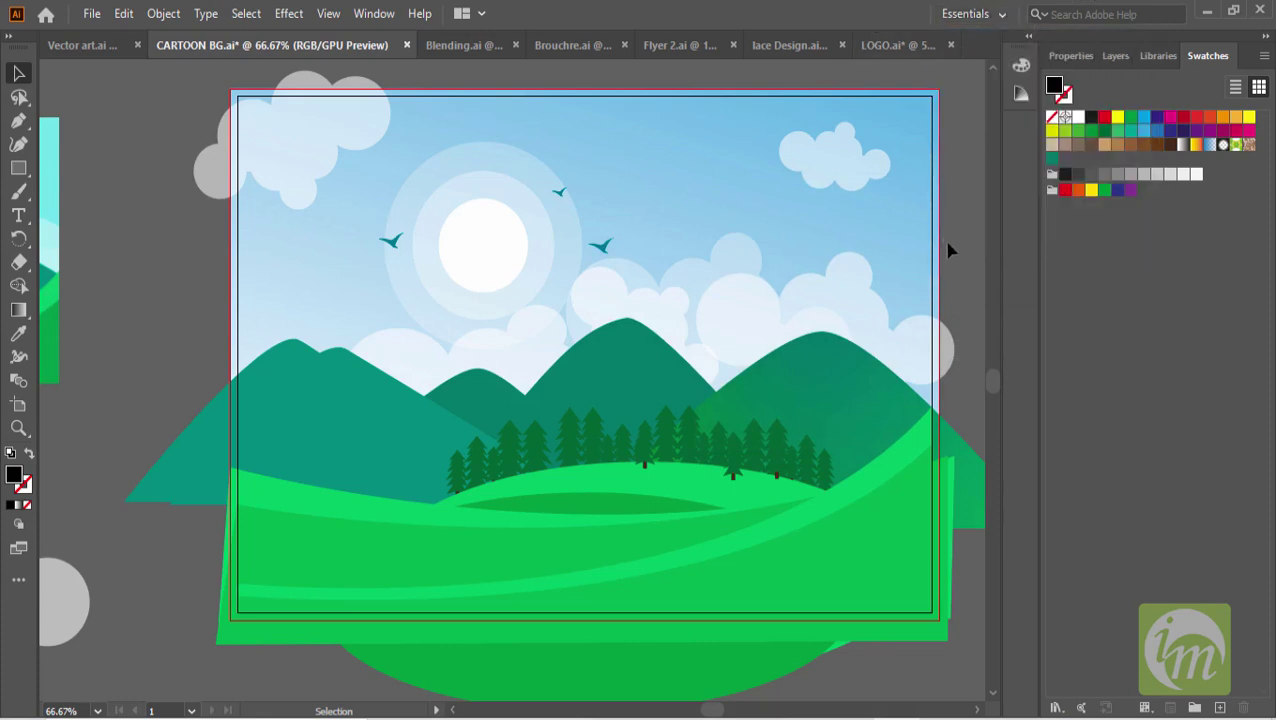